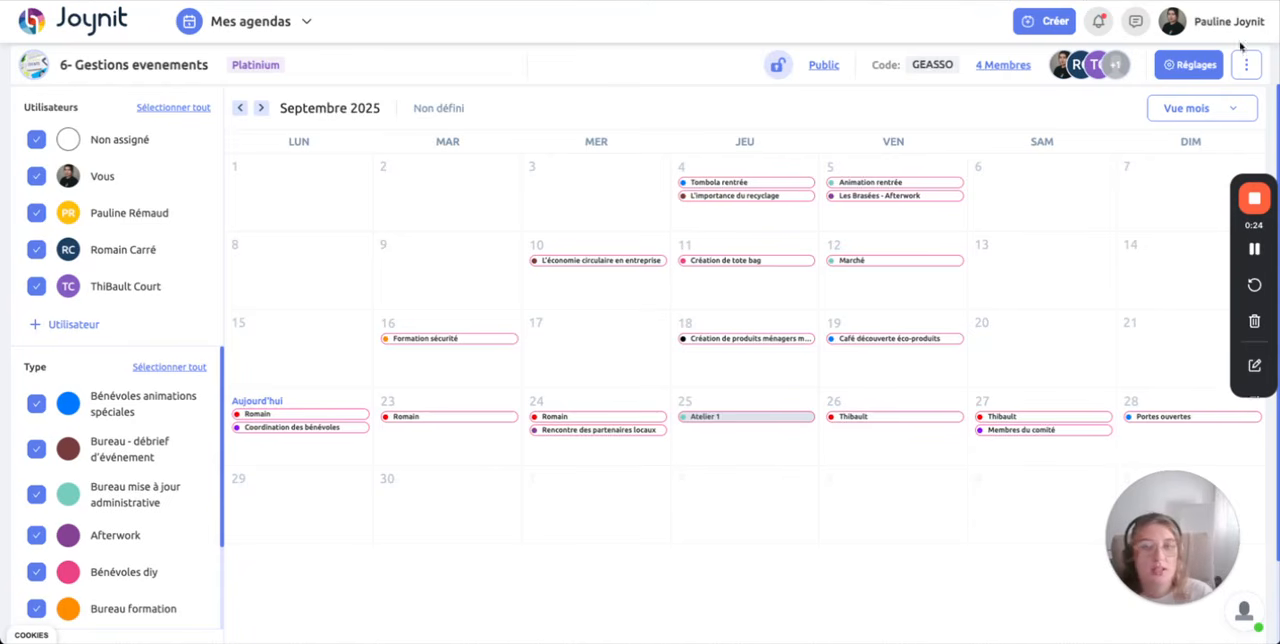
# Step: Review the agenda's member list and the available ways to add members, and return to the agenda
pyautogui.click(987, 66)
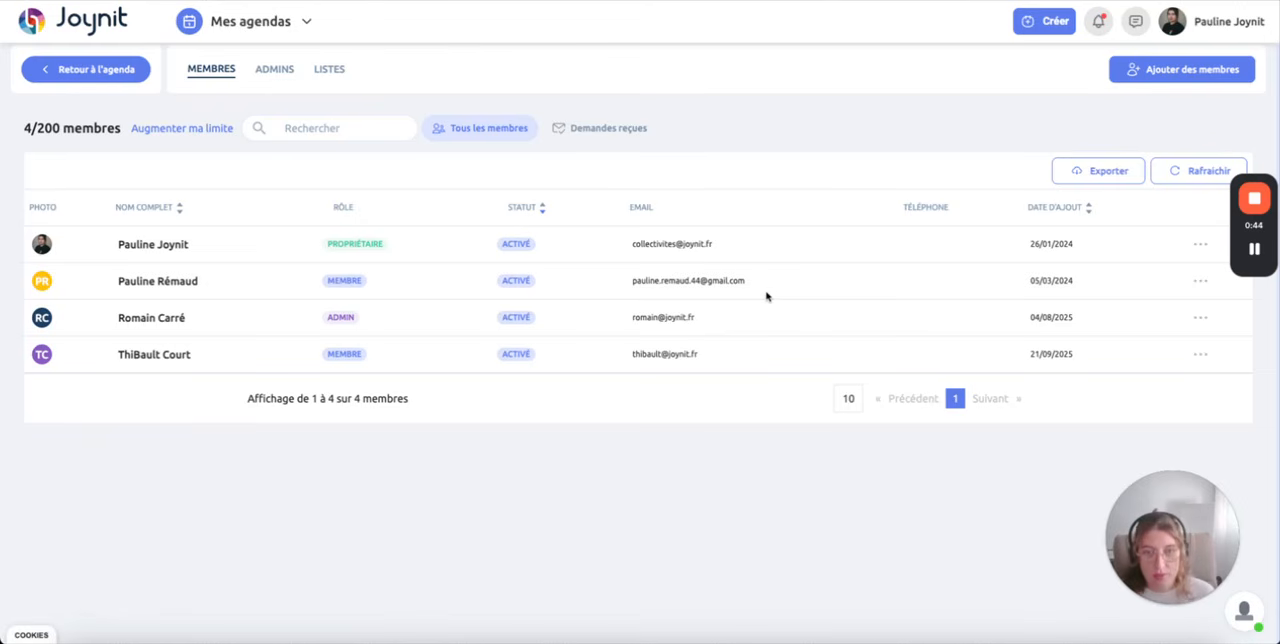
pyautogui.click(1142, 76)
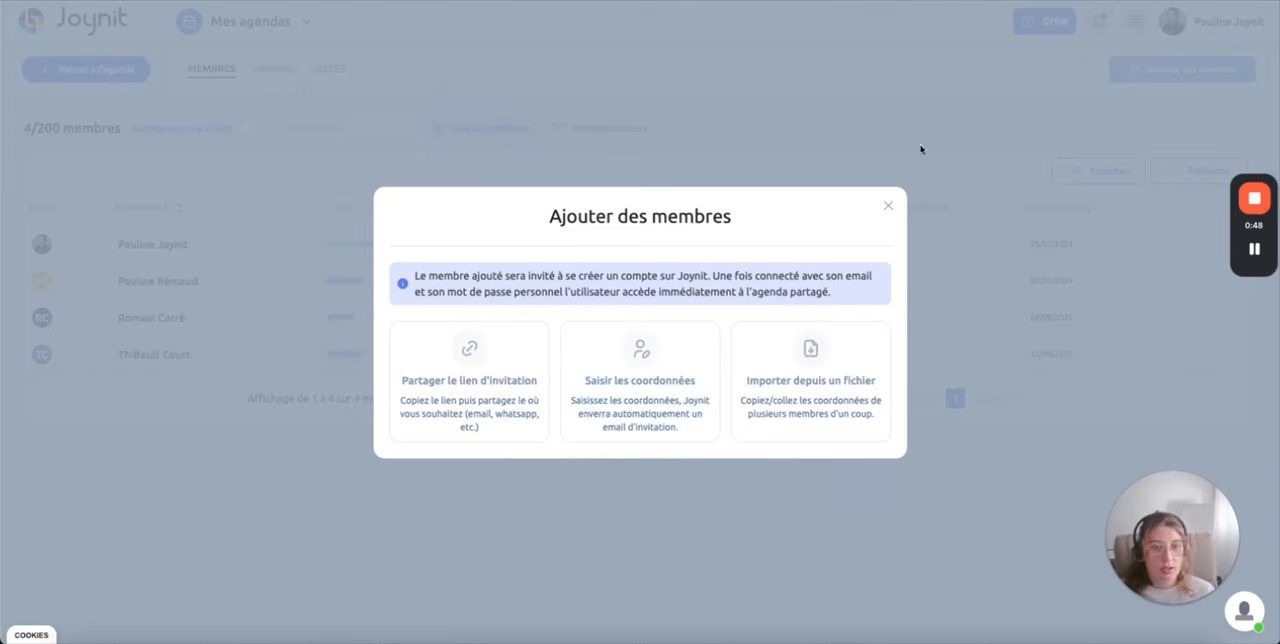
pyautogui.click(886, 208)
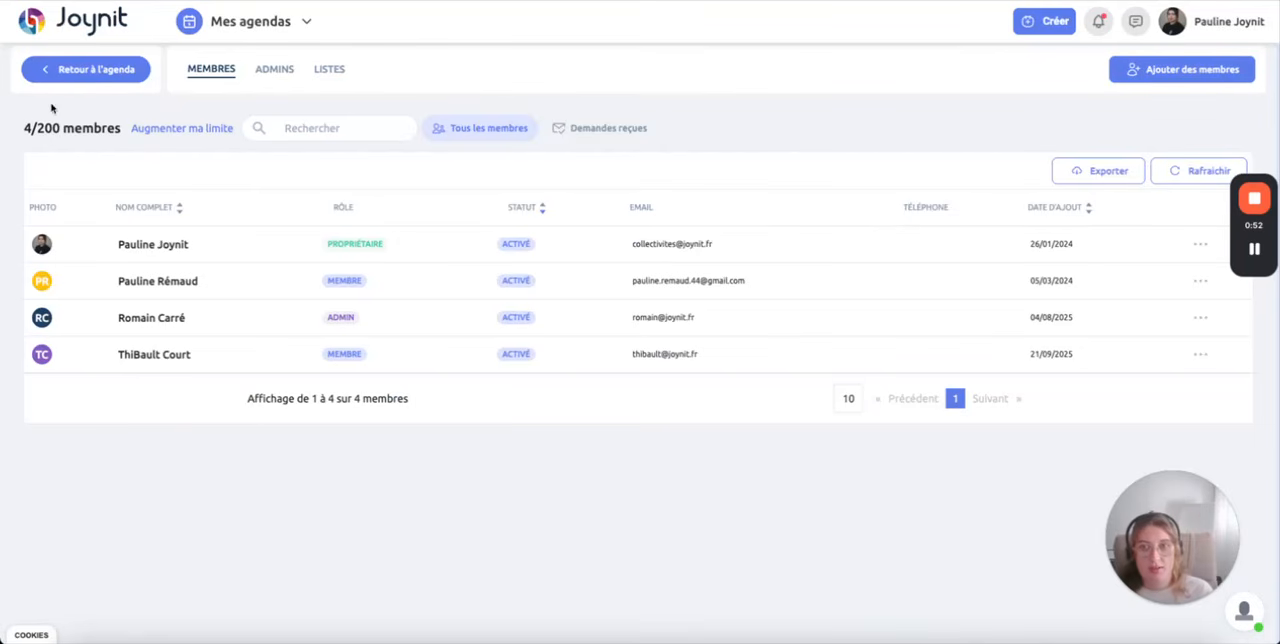
pyautogui.click(88, 69)
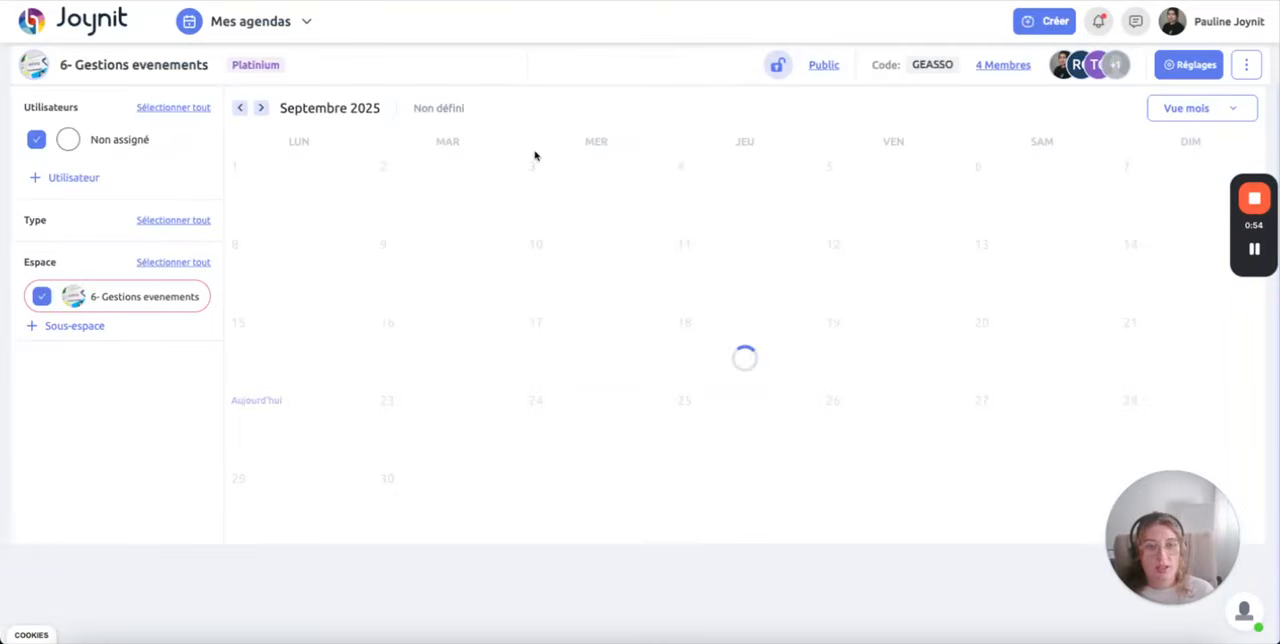
# Step: Examine the agenda's link-sharing window and its other sharing and website integration options
pyautogui.click(1243, 58)
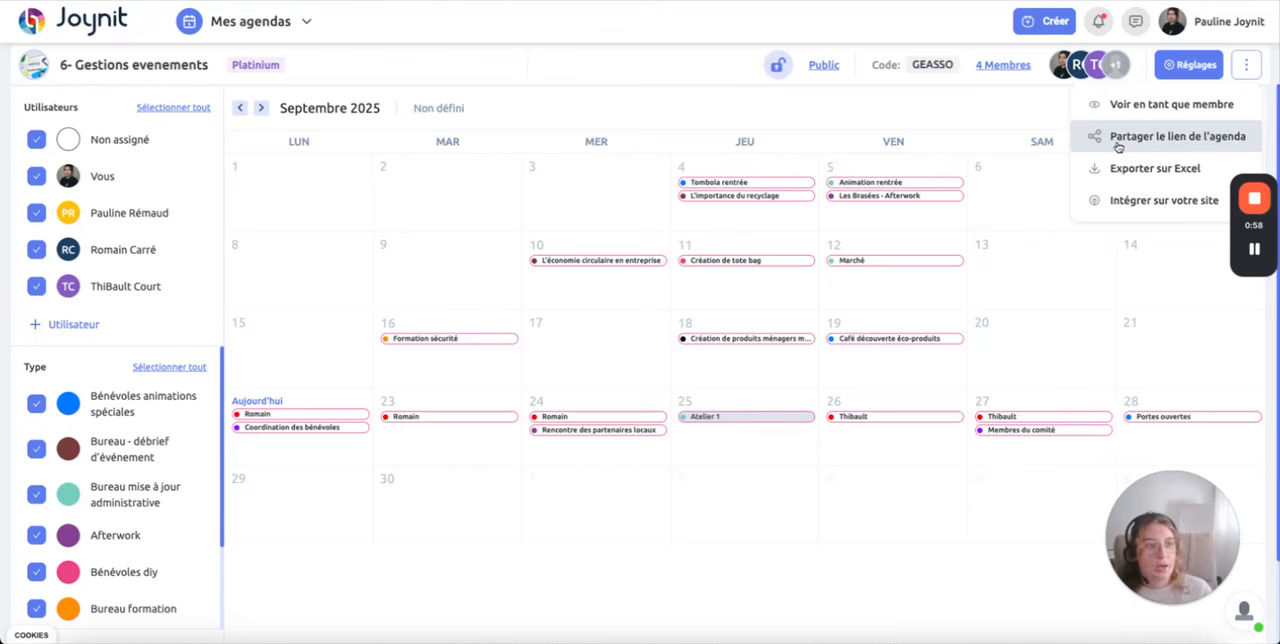
pyautogui.click(1118, 147)
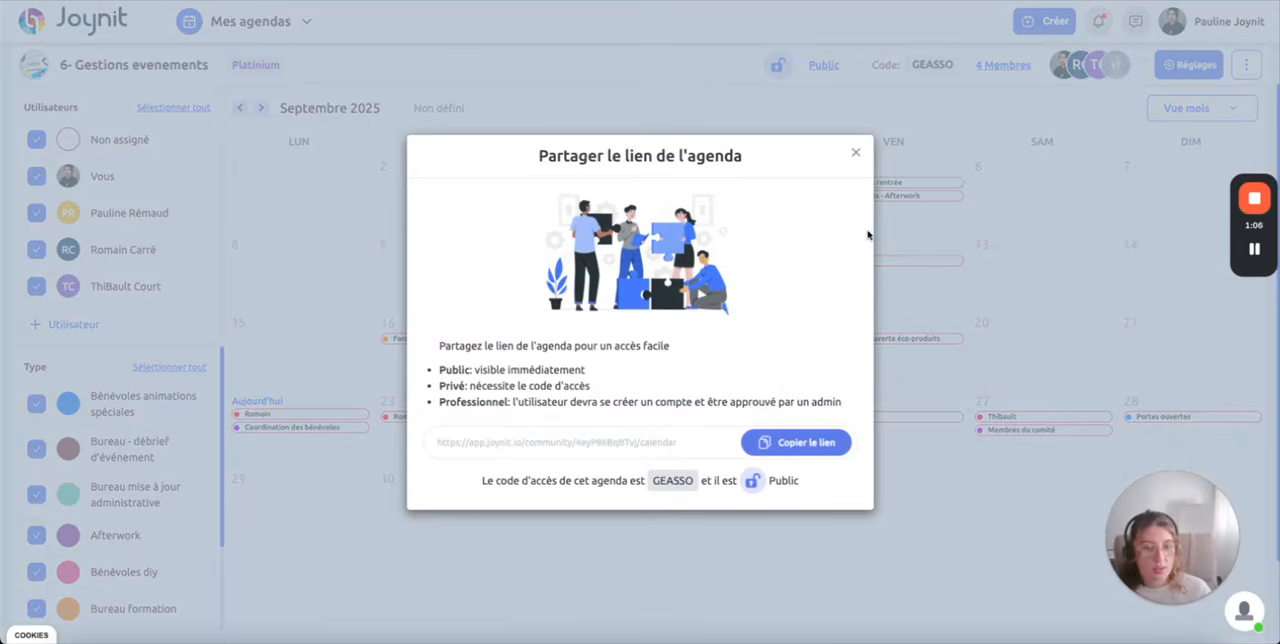
pyautogui.click(856, 153)
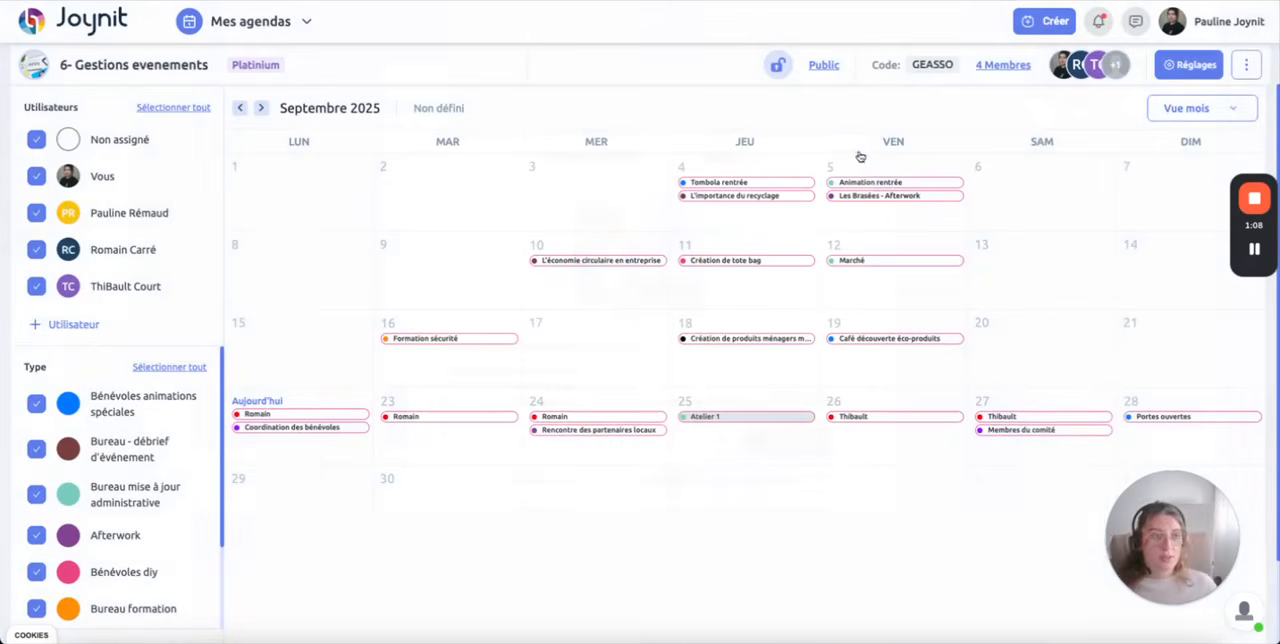
pyautogui.click(1246, 65)
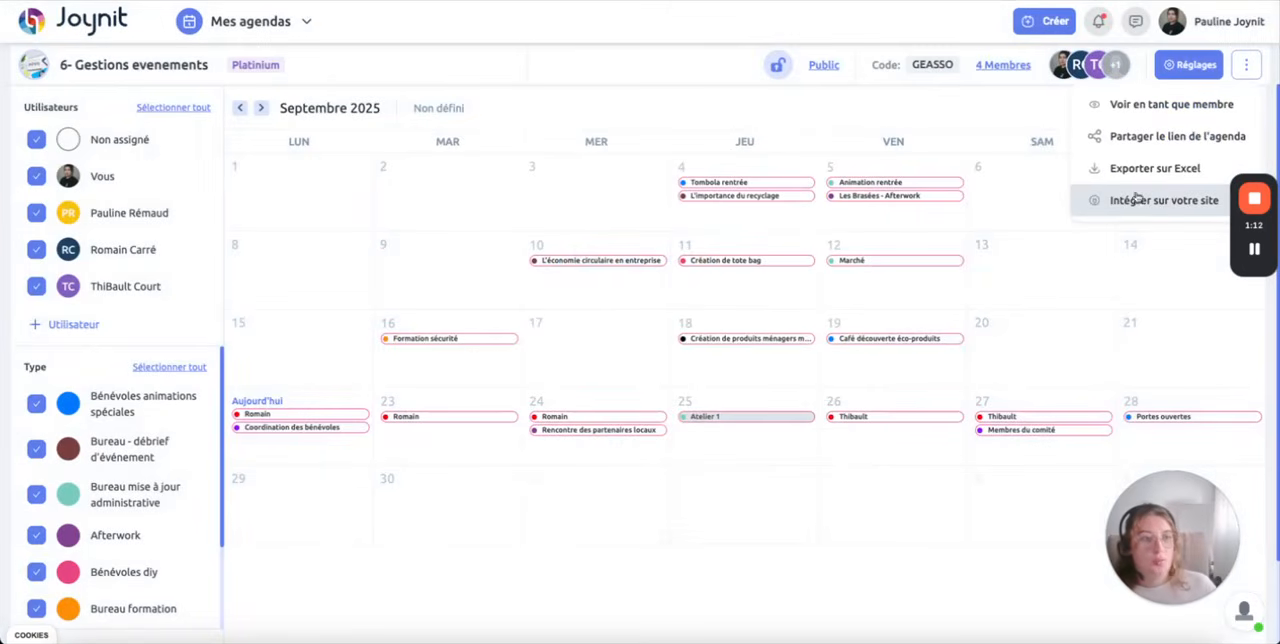
pyautogui.click(909, 114)
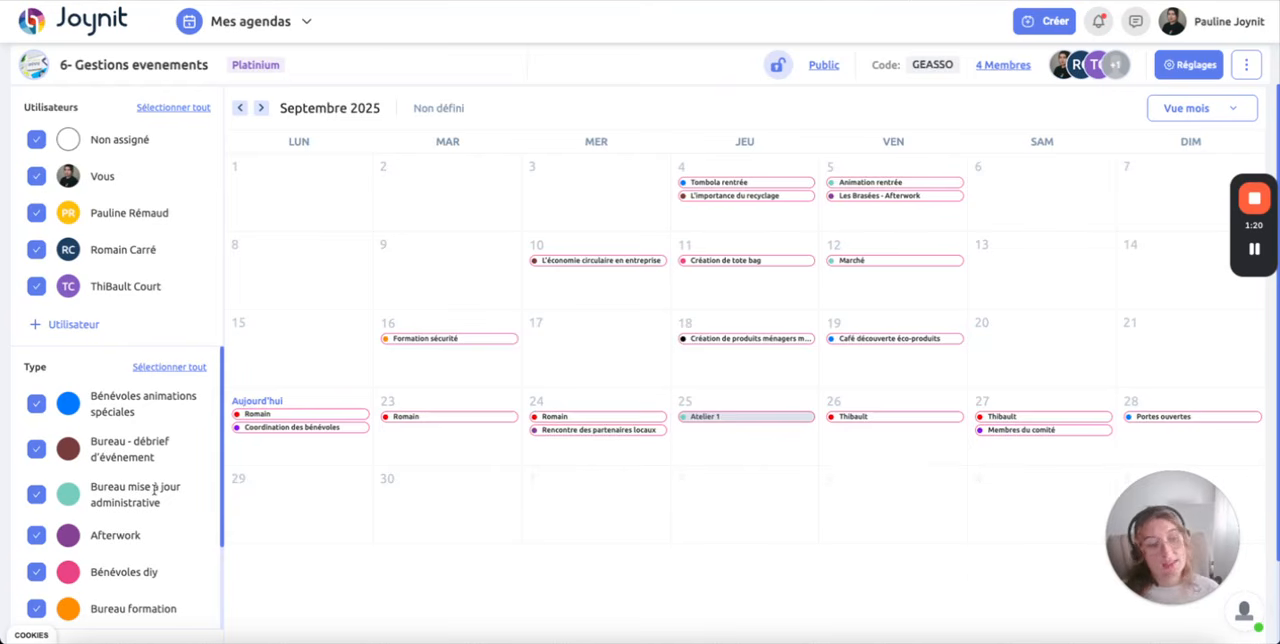
# Step: Filter the calendar to the "Bureau mise à jour administrative" event type, and reselect all types
pyautogui.scroll(-2, 154, 488)
pyautogui.scroll(2, 154, 488)
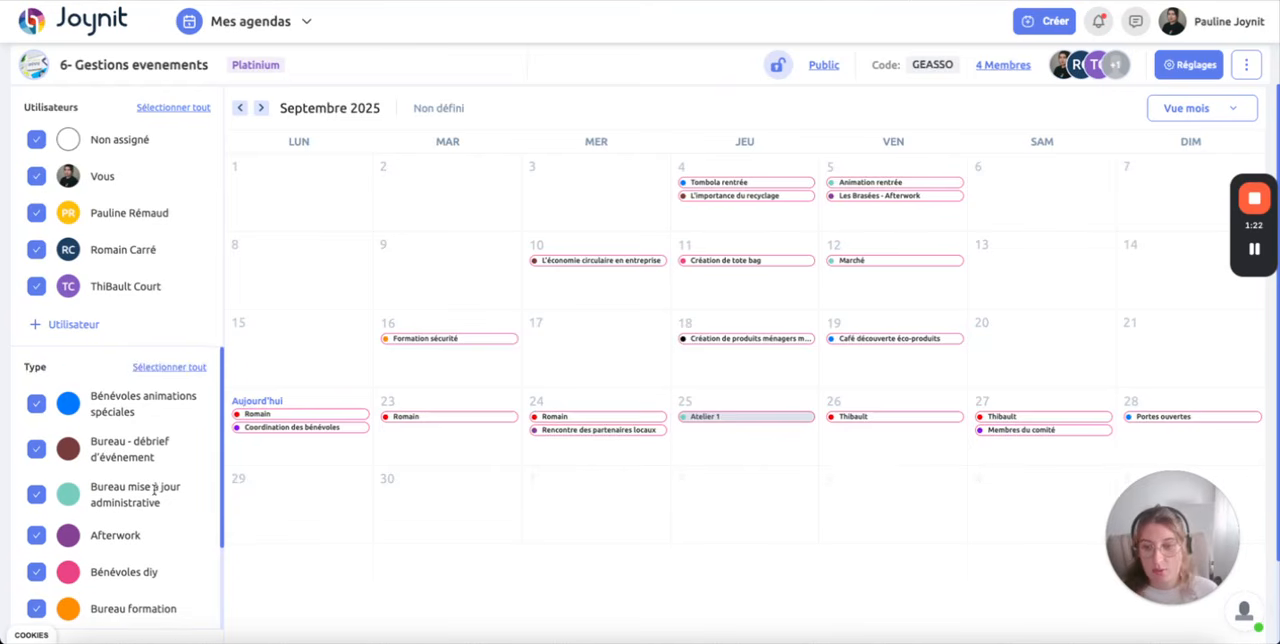
pyautogui.moveTo(90, 397); pyautogui.dragTo(150, 415)
pyautogui.moveTo(98, 445); pyautogui.dragTo(128, 590)
pyautogui.click(170, 367)
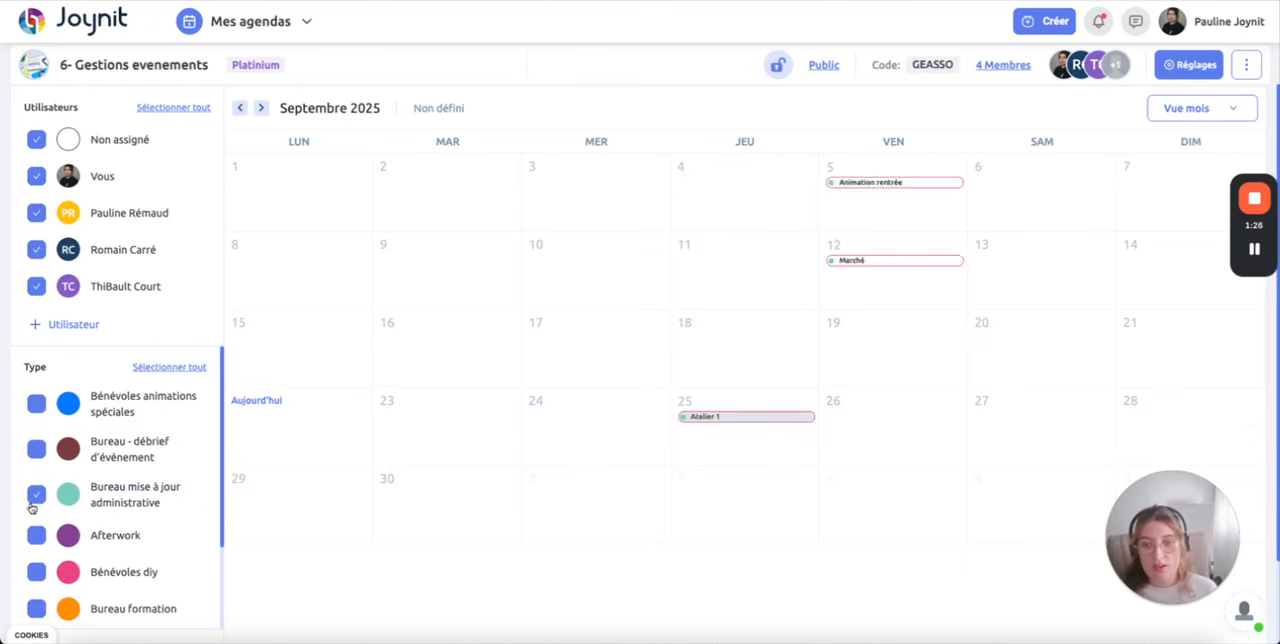
pyautogui.click(35, 575)
pyautogui.click(35, 575)
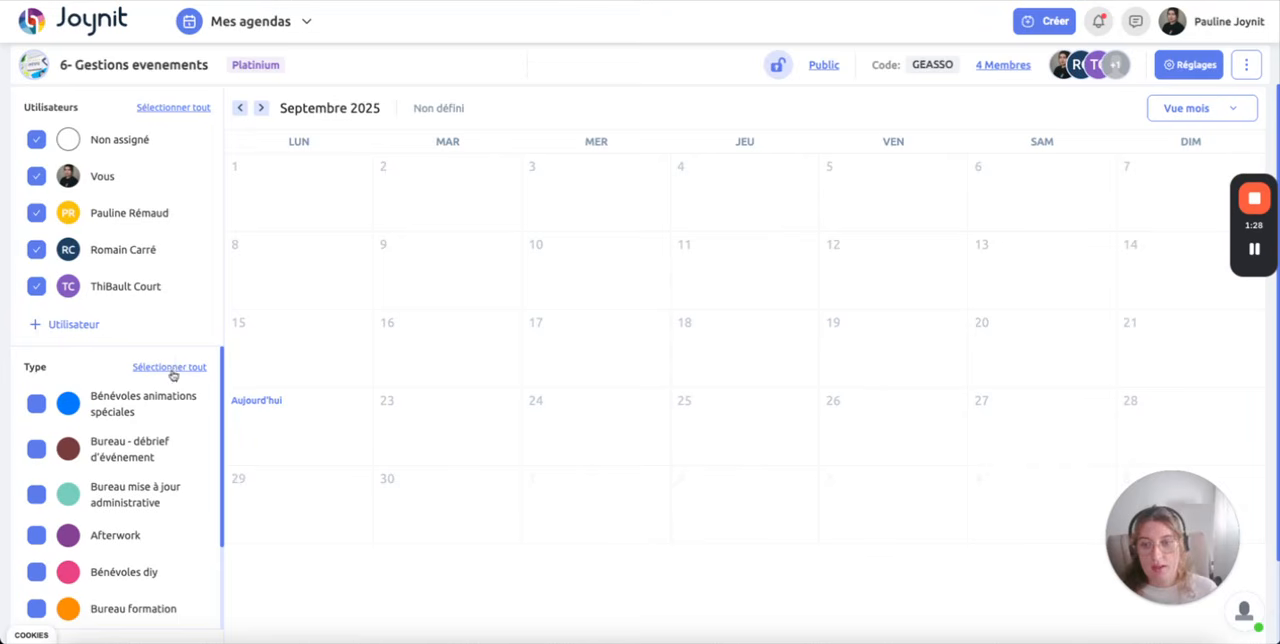
pyautogui.click(171, 368)
# Step: Switch the calendar from month view to week view
pyautogui.click(1220, 108)
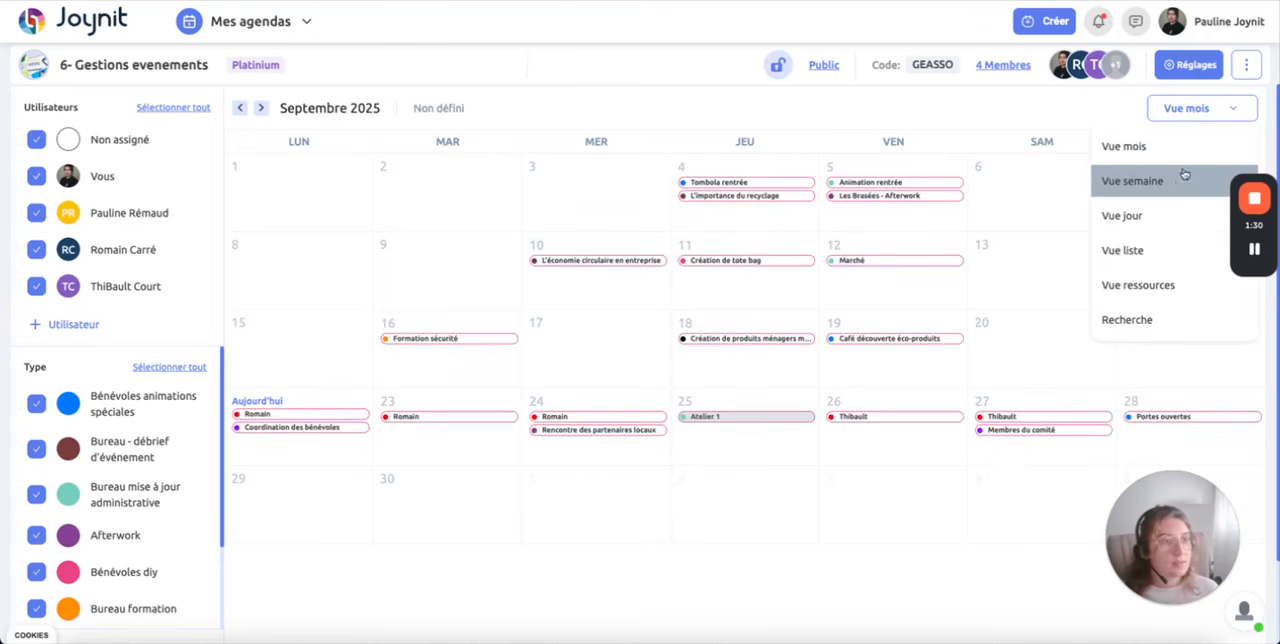
pyautogui.click(1178, 182)
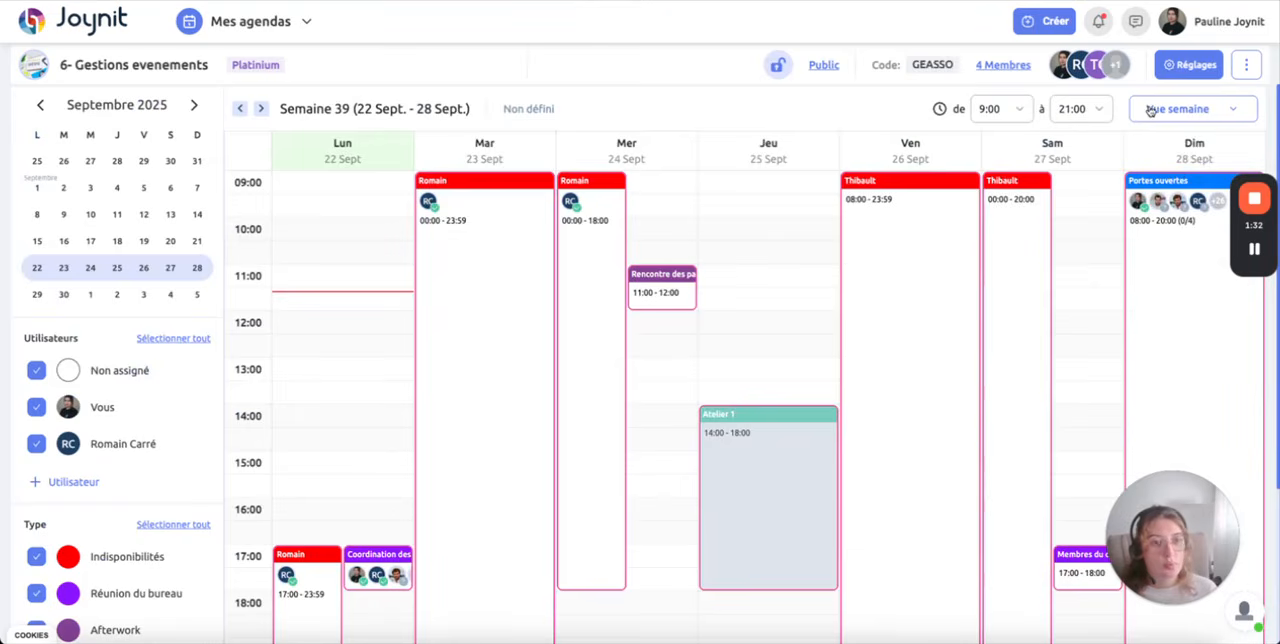
pyautogui.click(1146, 109)
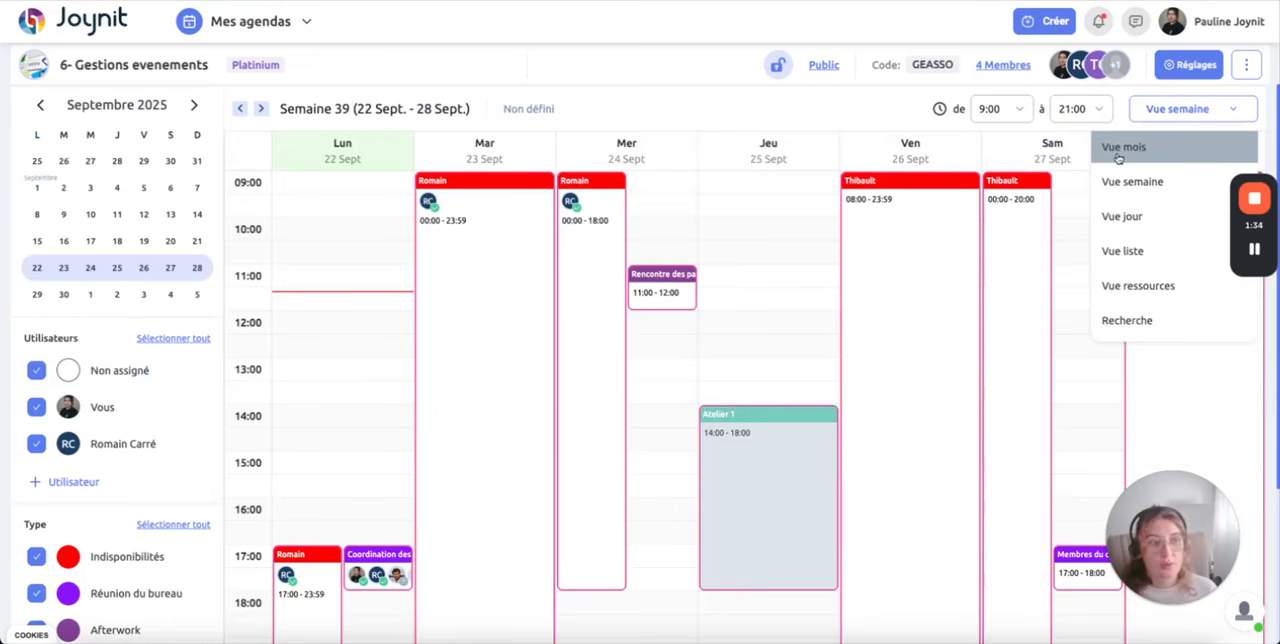
pyautogui.click(784, 250)
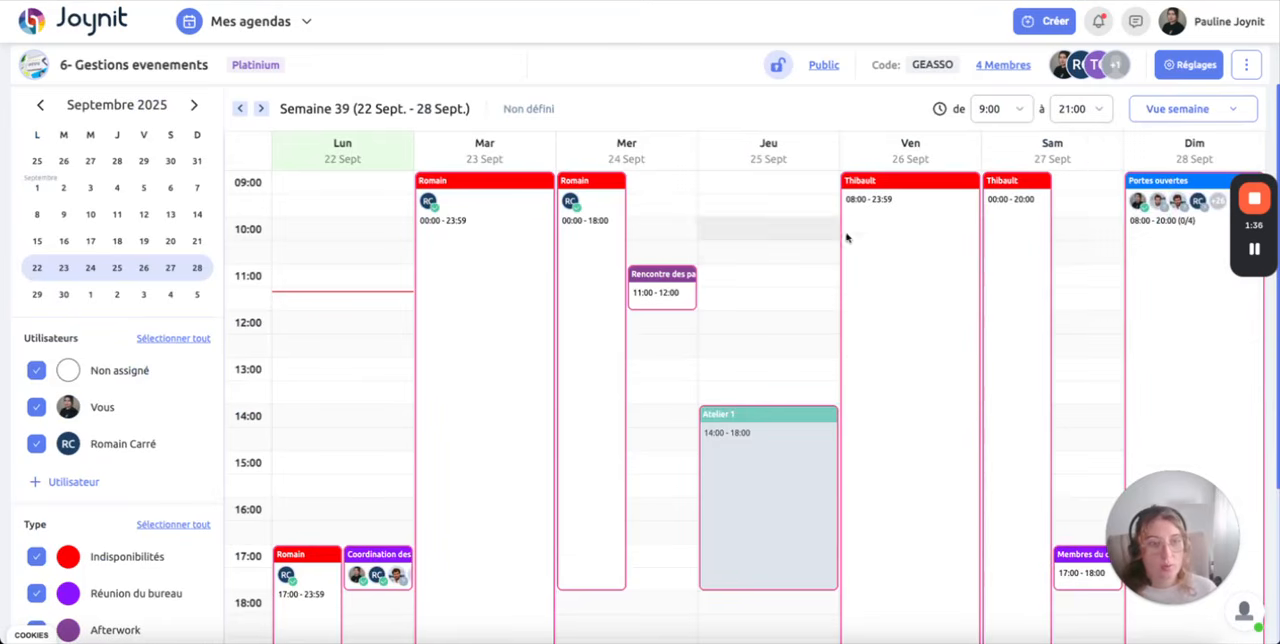
# Step: Start a new event on Thursday 25 September 2025 at 11:00 with the type "Bénévoles animations spéciales"
pyautogui.click(741, 273)
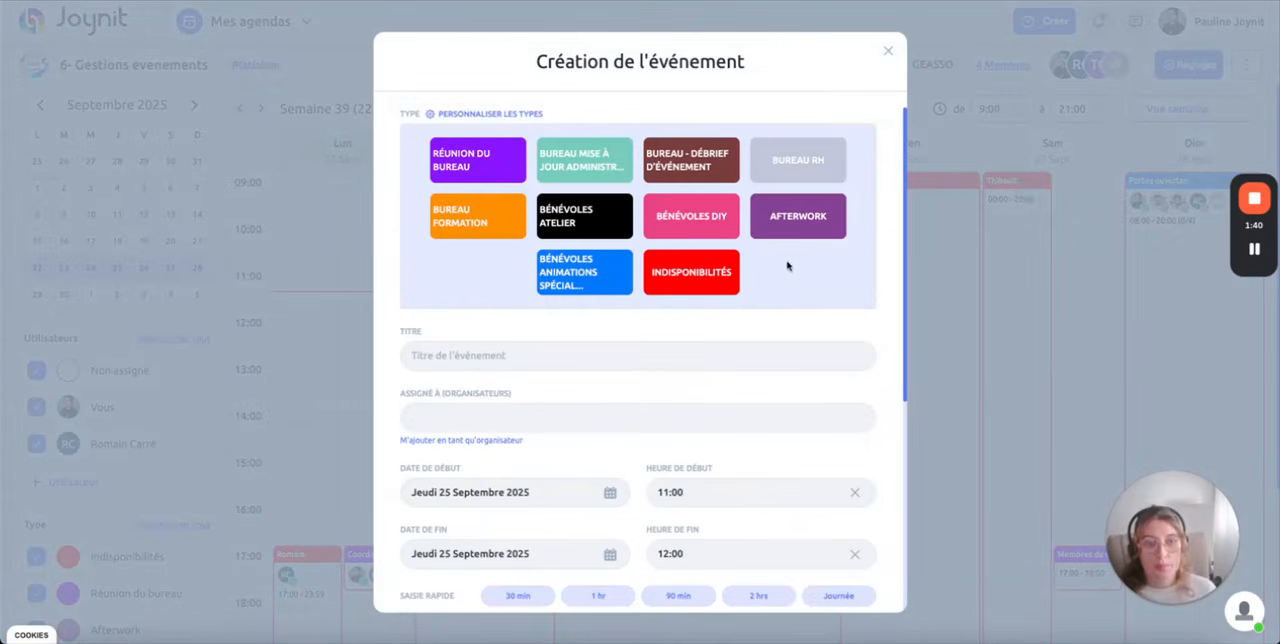
pyautogui.click(578, 284)
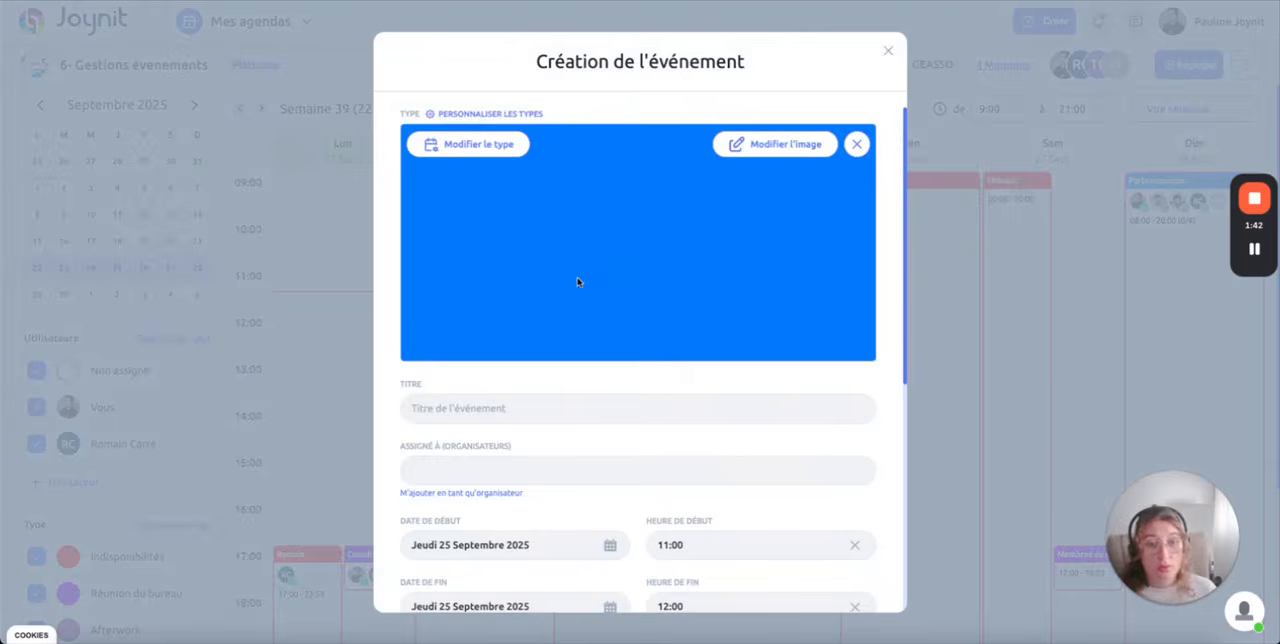
# Step: Set the event's cover to the "Come on in we're open" sign image found with the keyword "open"
pyautogui.click(780, 149)
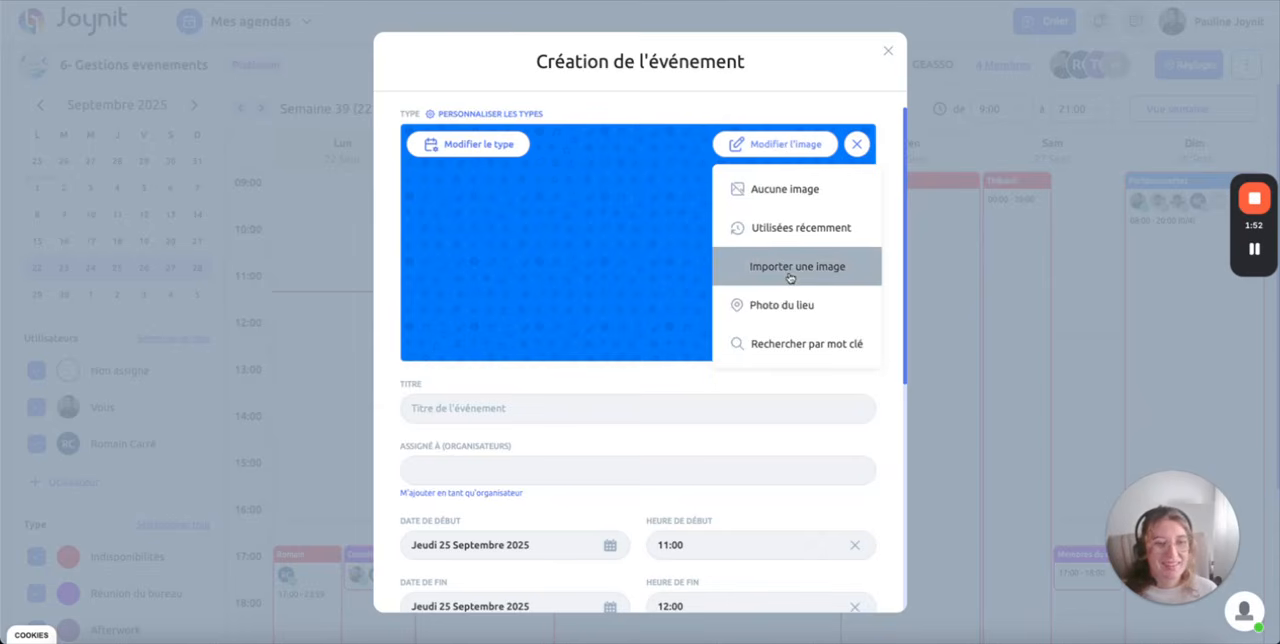
pyautogui.click(825, 344)
pyautogui.click(591, 324)
pyautogui.write('open')
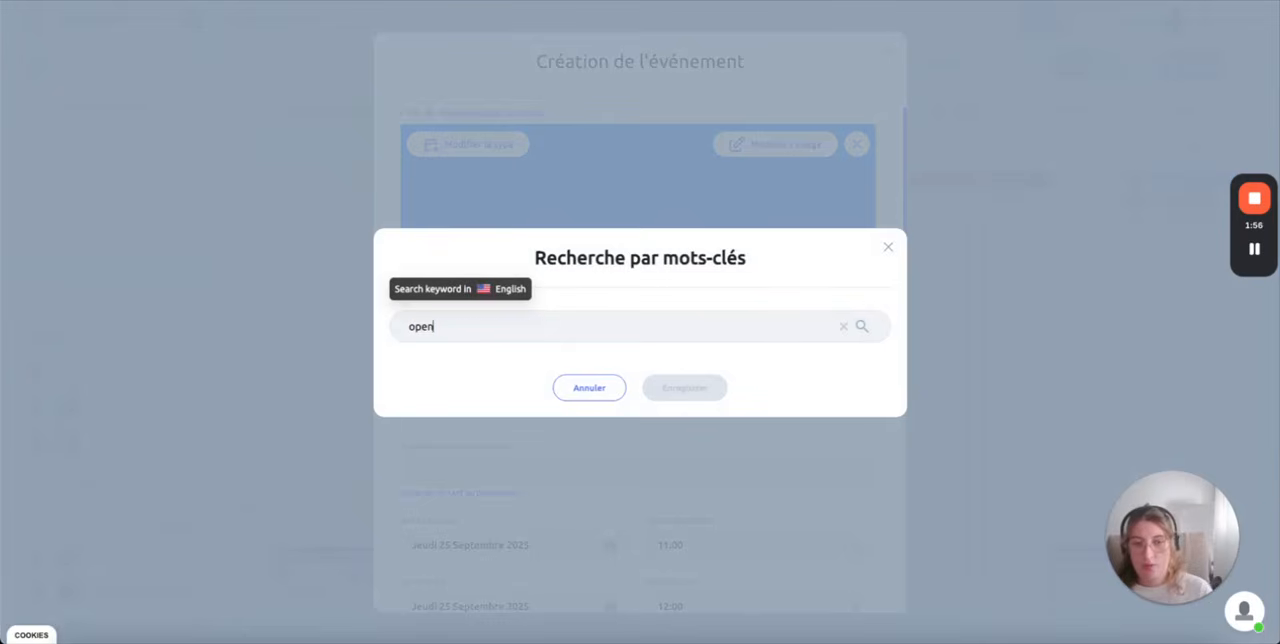
pyautogui.press('Return')
pyautogui.click(697, 270)
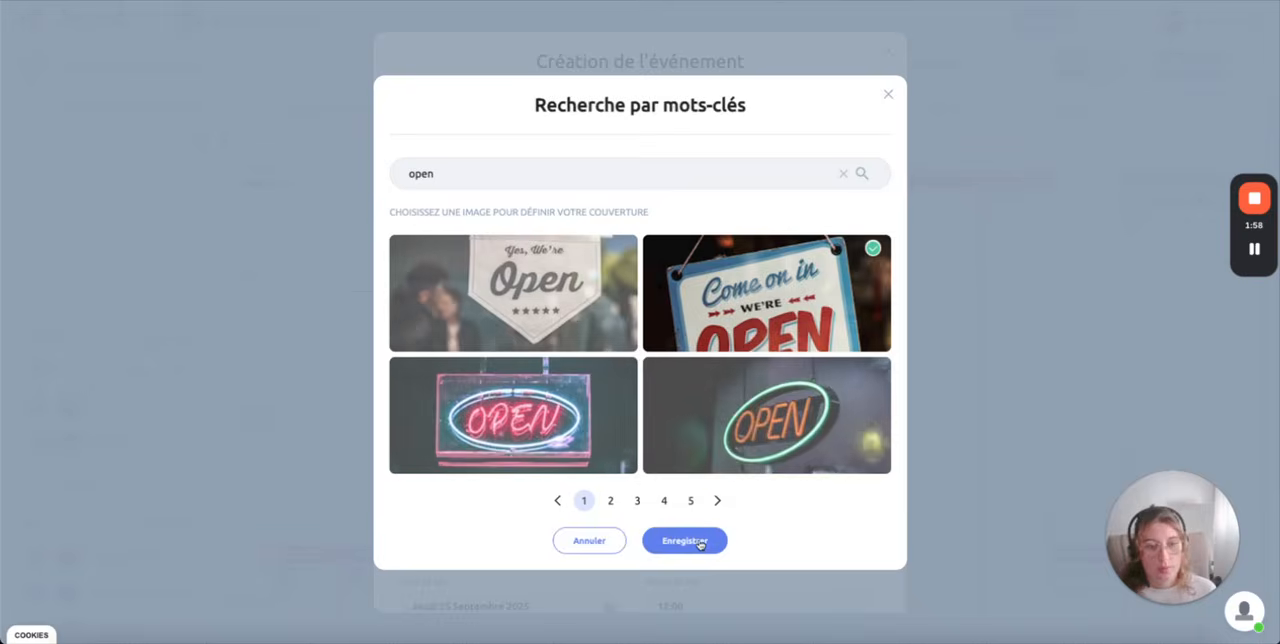
pyautogui.click(684, 540)
# Step: Title the event "Accueil Asso"
pyautogui.click(531, 410)
pyautogui.write('Accueil')
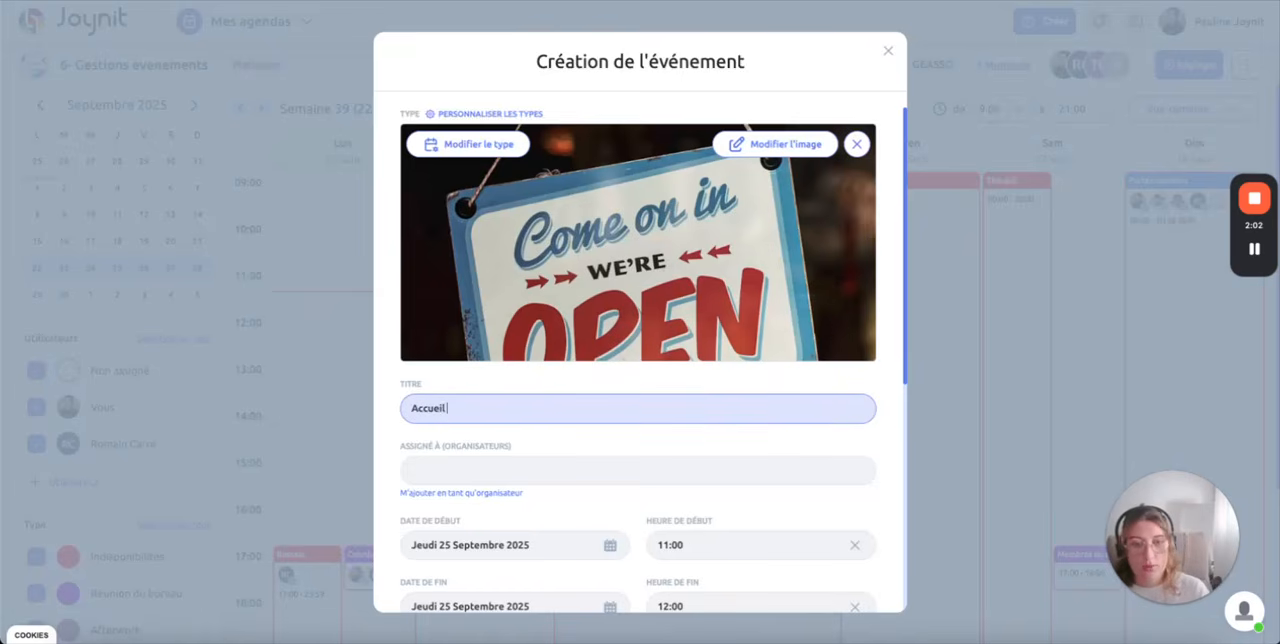
pyautogui.write(' Asso')
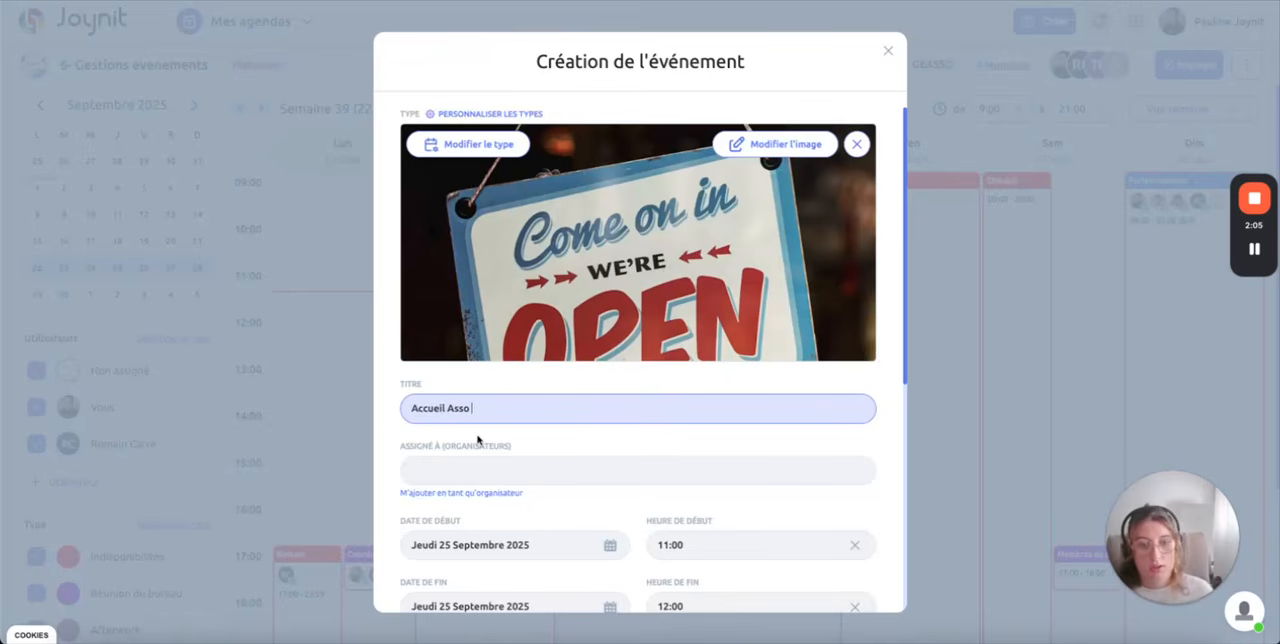
# Step: Set the event's end time to 16:00
pyautogui.scroll(-3, 477, 438)
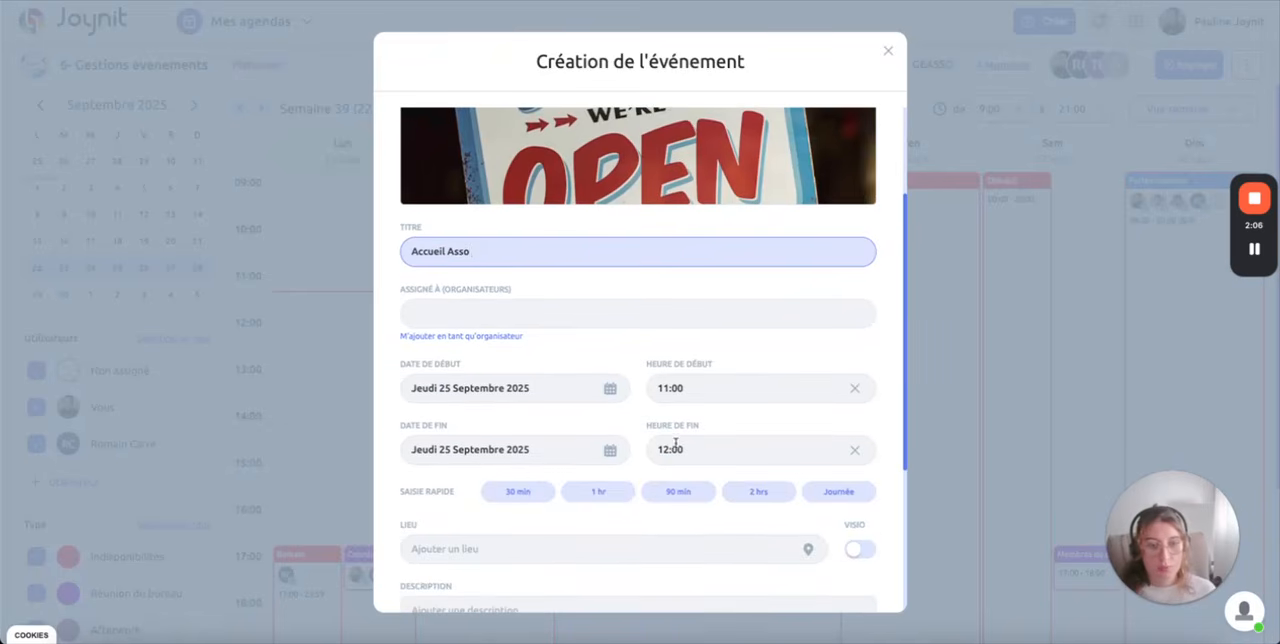
pyautogui.click(724, 424)
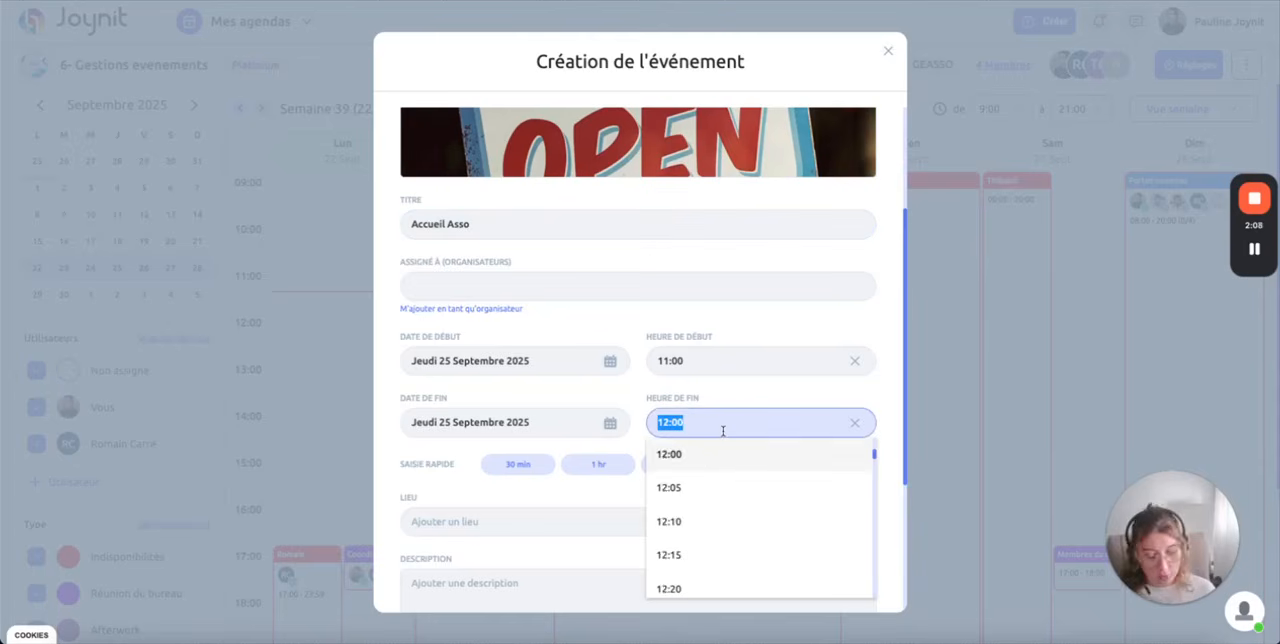
pyautogui.write('16:00')
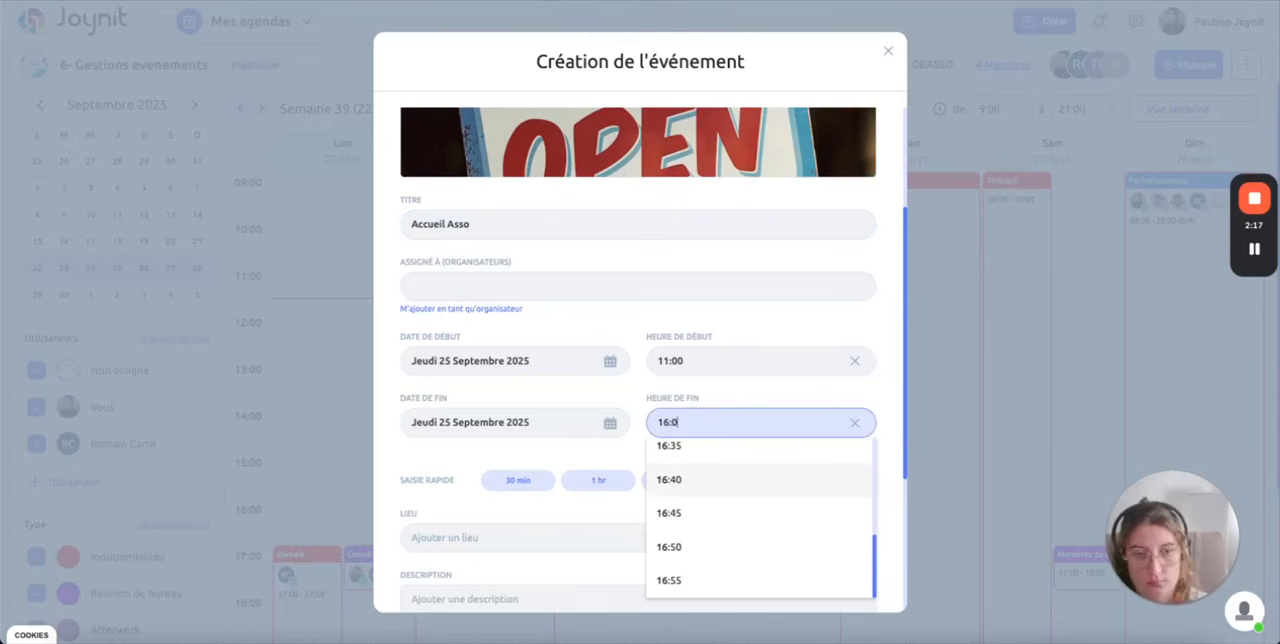
pyautogui.press('Return')
# Step: Enter "Bonjour je vais besoin" as the event's description, leaving the location empty
pyautogui.scroll(-2, 608, 518)
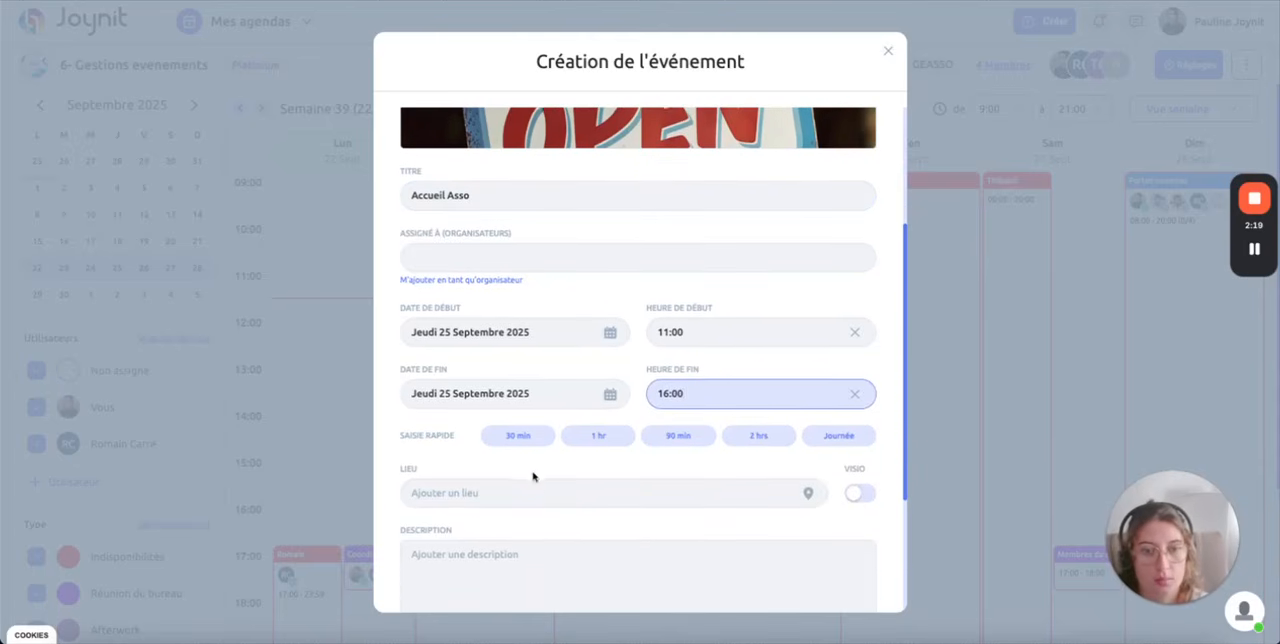
pyautogui.click(422, 400)
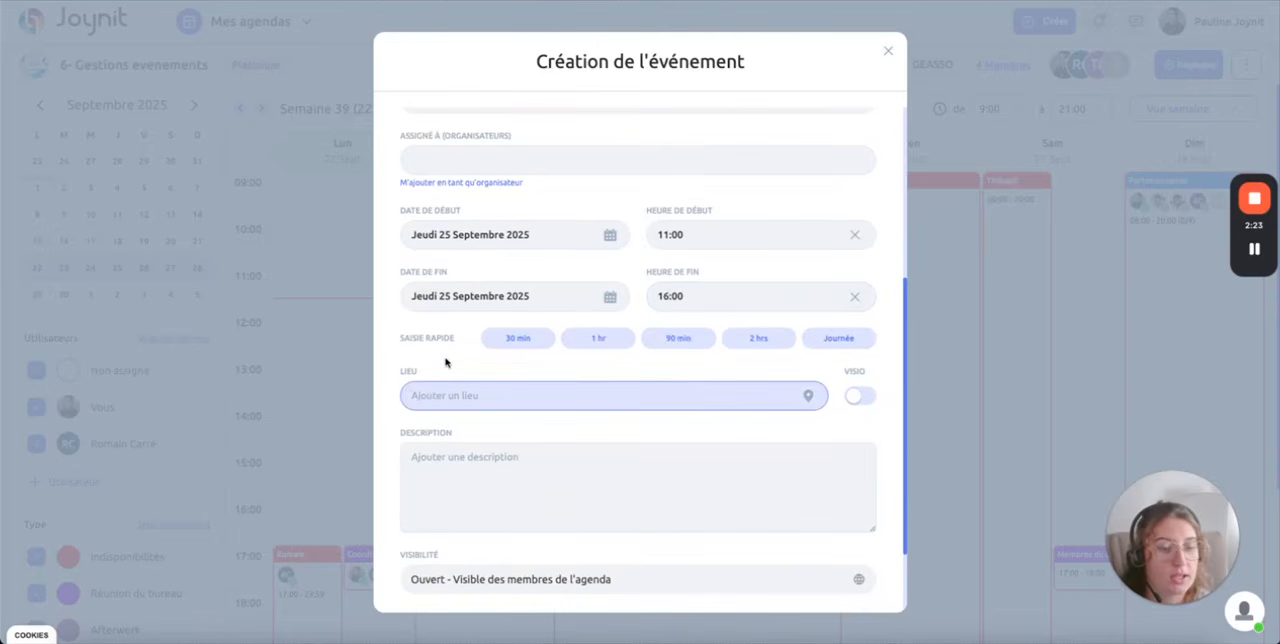
pyautogui.scroll(5, 446, 362)
pyautogui.scroll(-5, 468, 423)
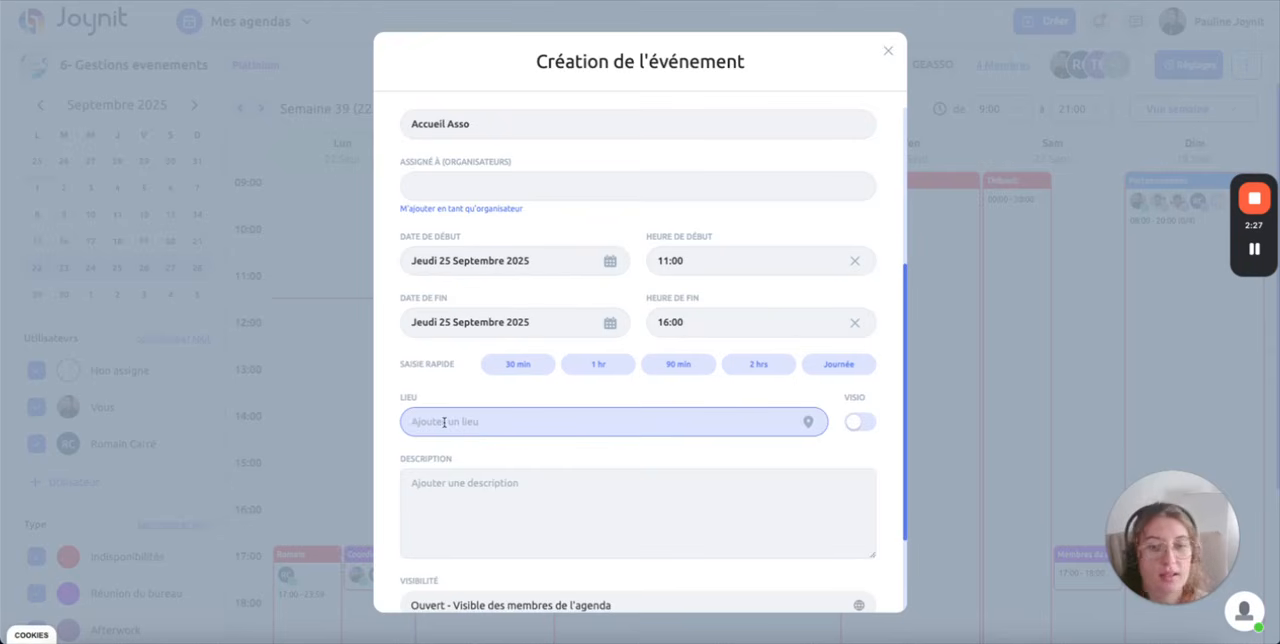
pyautogui.scroll(-2, 444, 422)
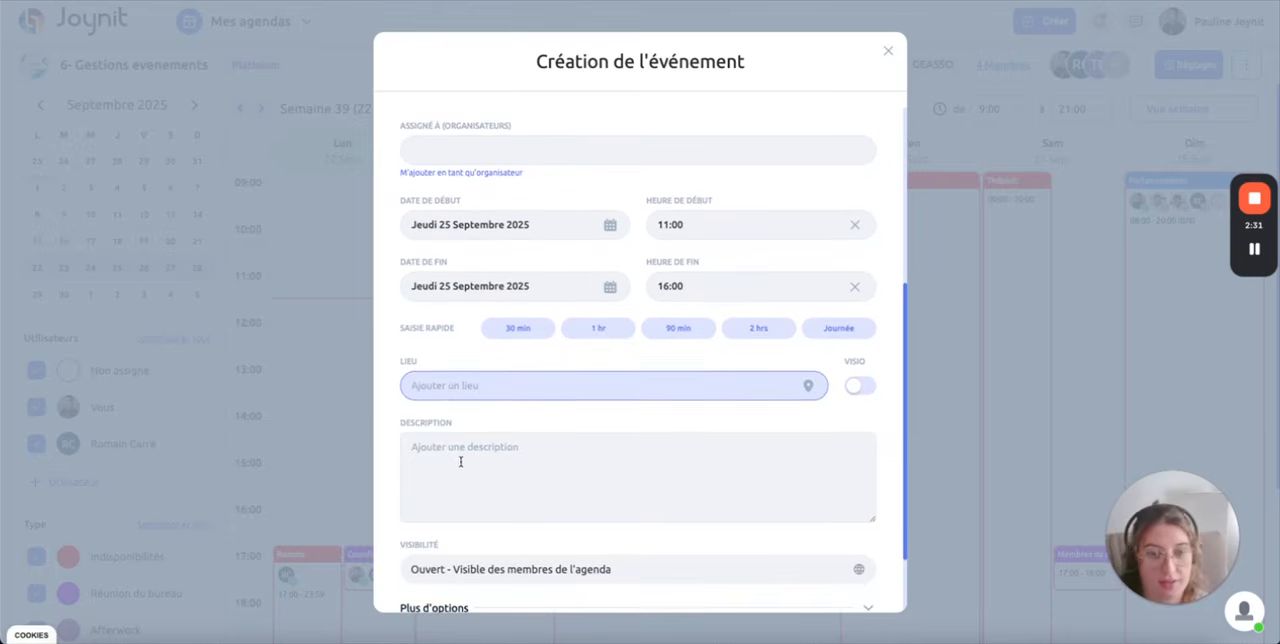
pyautogui.click(449, 453)
pyautogui.scroll(-1, 480, 463)
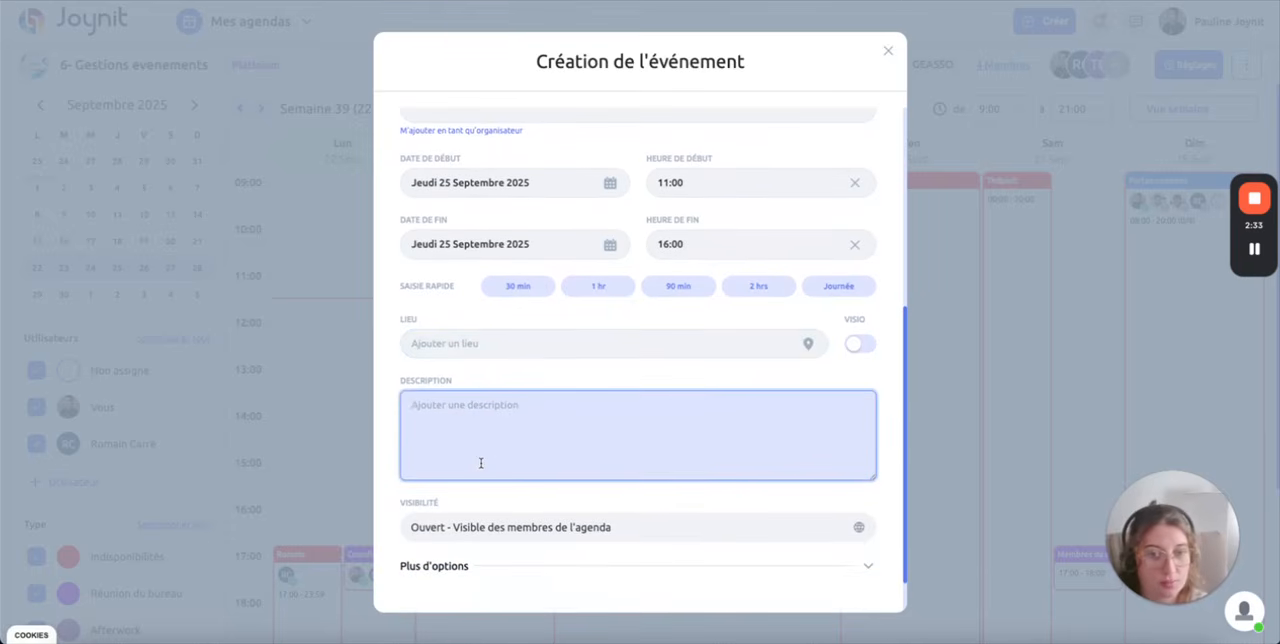
pyautogui.write('Bonjour je vais')
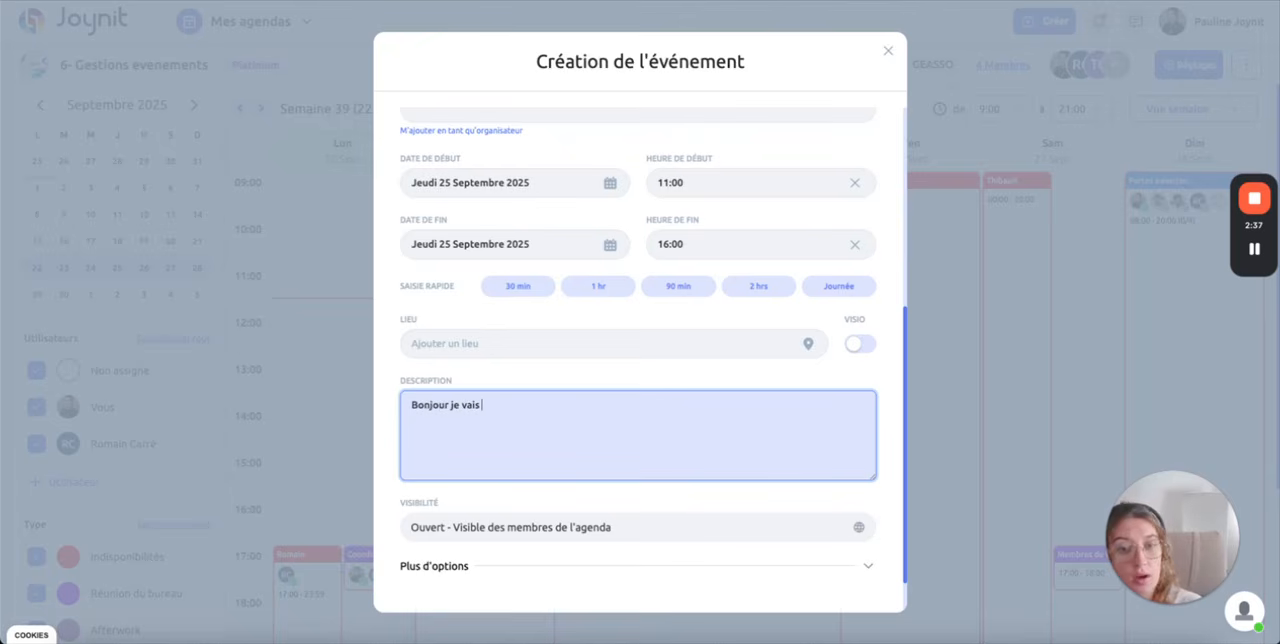
pyautogui.write(' besoin')
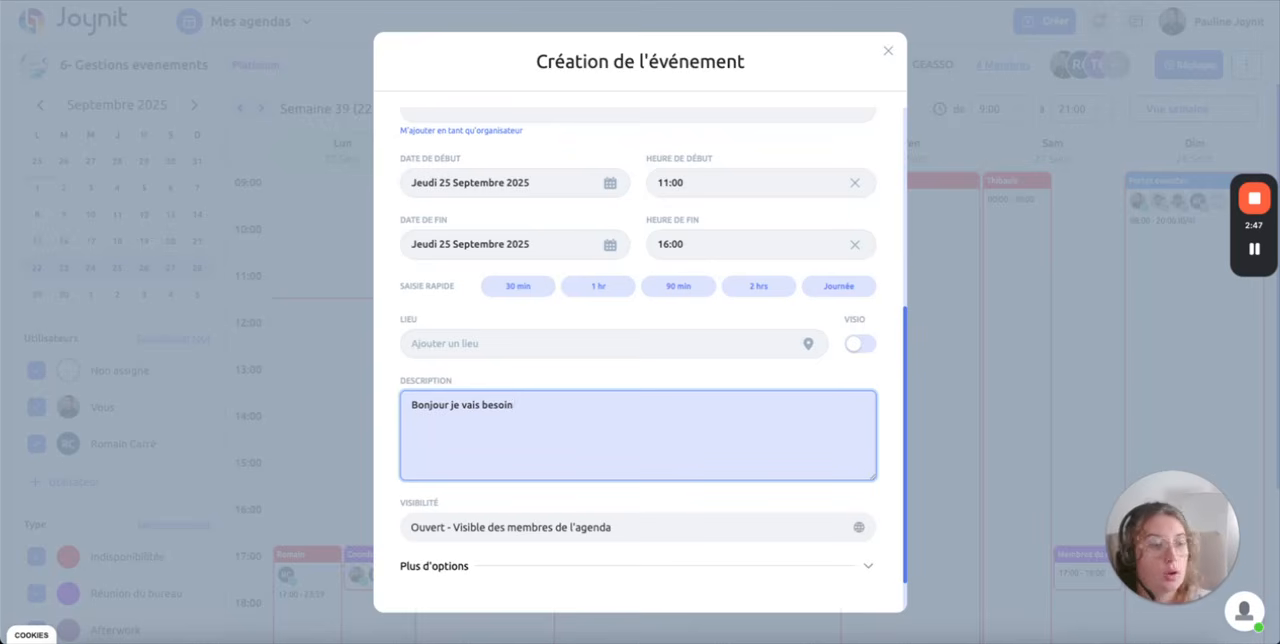
# Step: Limit the event's maximum number of participants to 3 and validate the event's creation
pyautogui.scroll(-1, 600, 488)
pyautogui.click(571, 481)
pyautogui.click(573, 480)
pyautogui.click(530, 513)
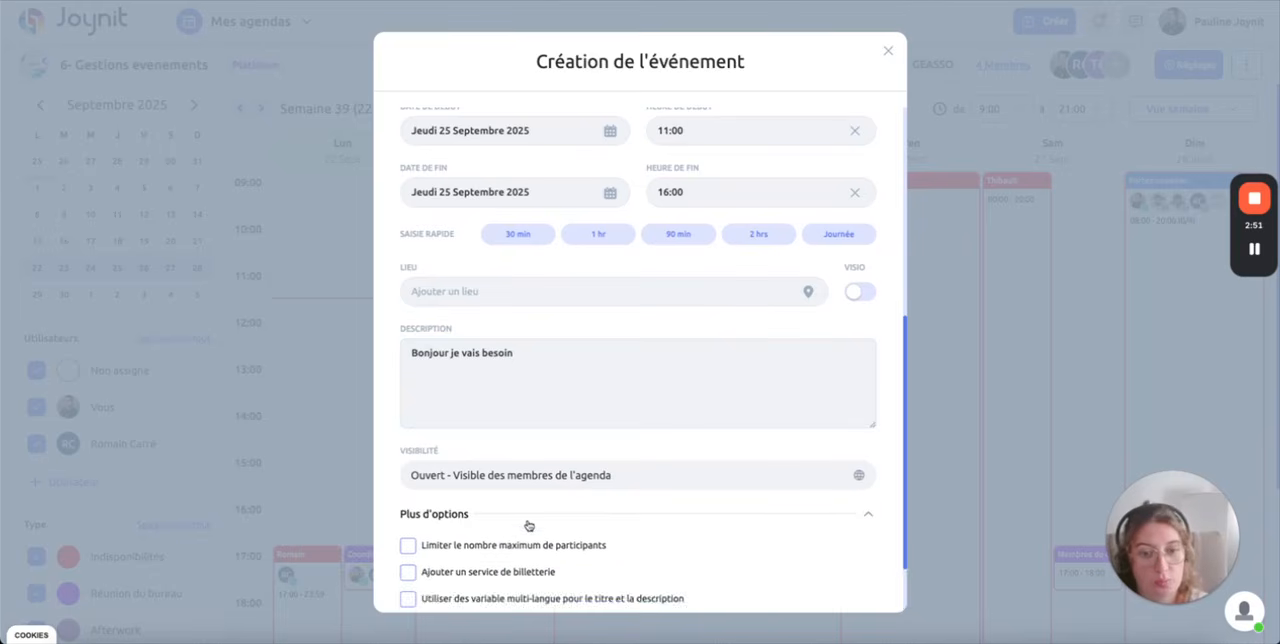
pyautogui.click(508, 459)
pyautogui.click(637, 486)
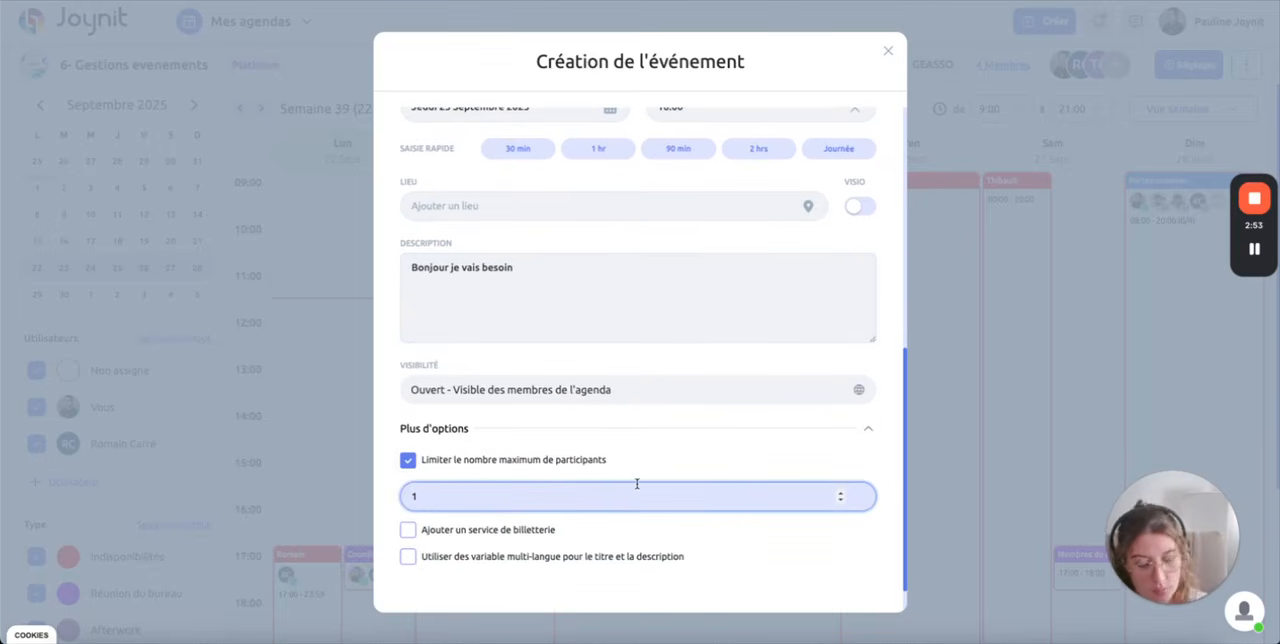
pyautogui.press('BackSpace')
pyautogui.write('3')
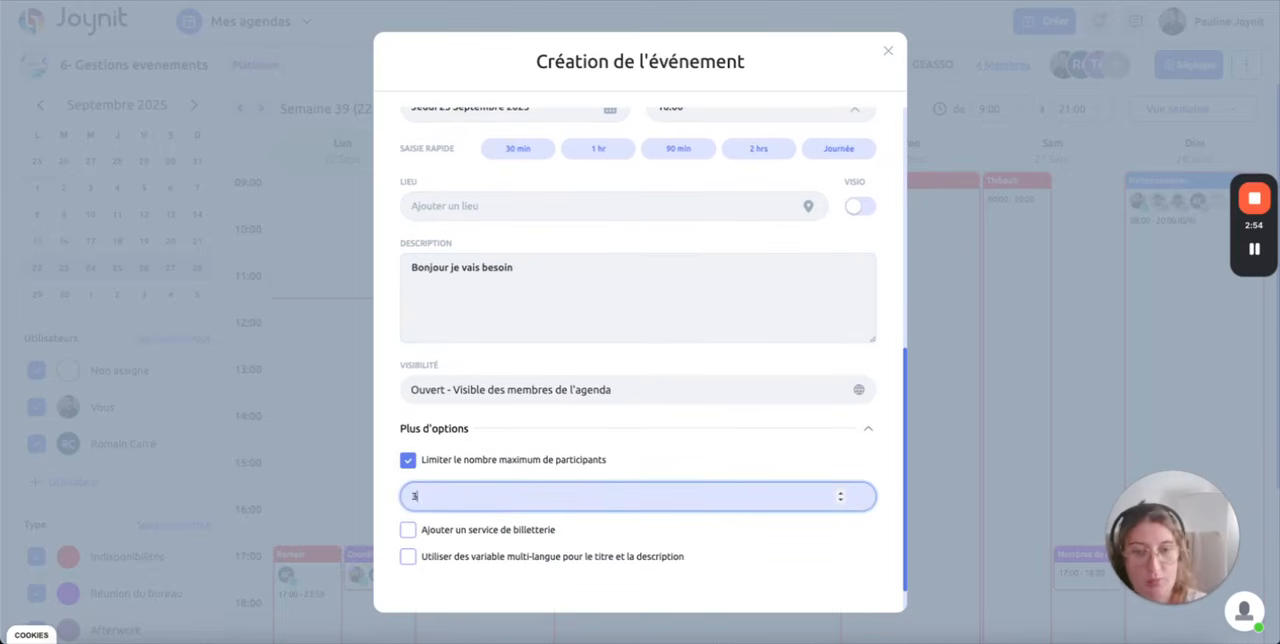
pyautogui.click(741, 430)
pyautogui.click(611, 516)
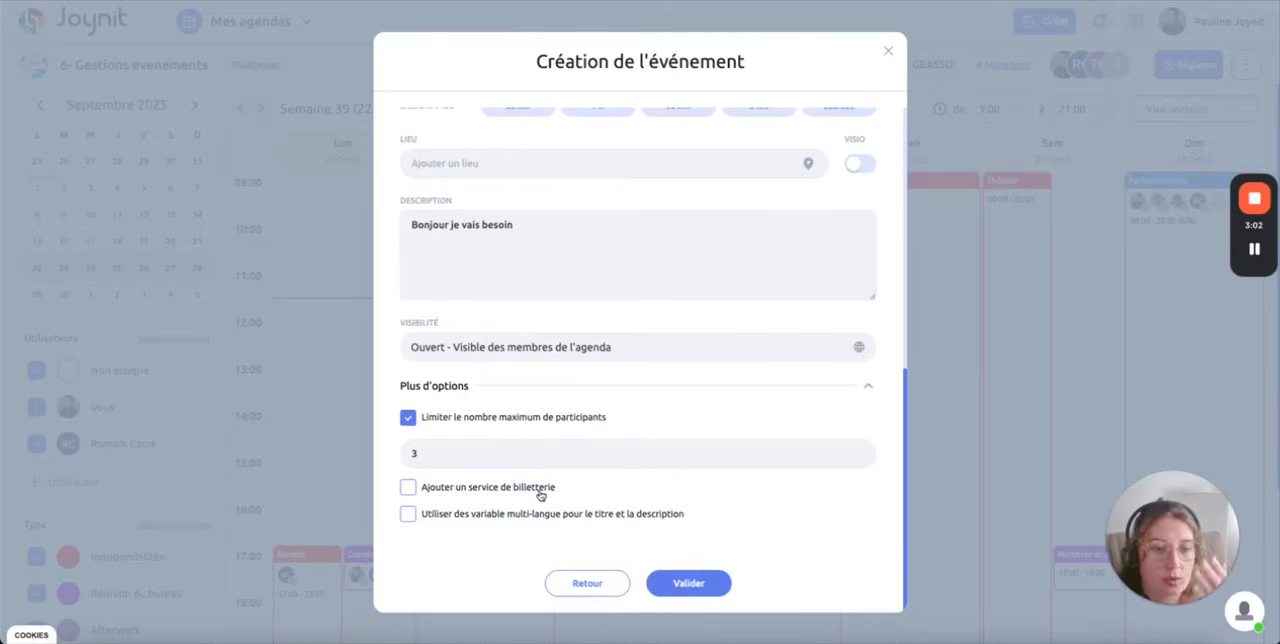
pyautogui.click(722, 590)
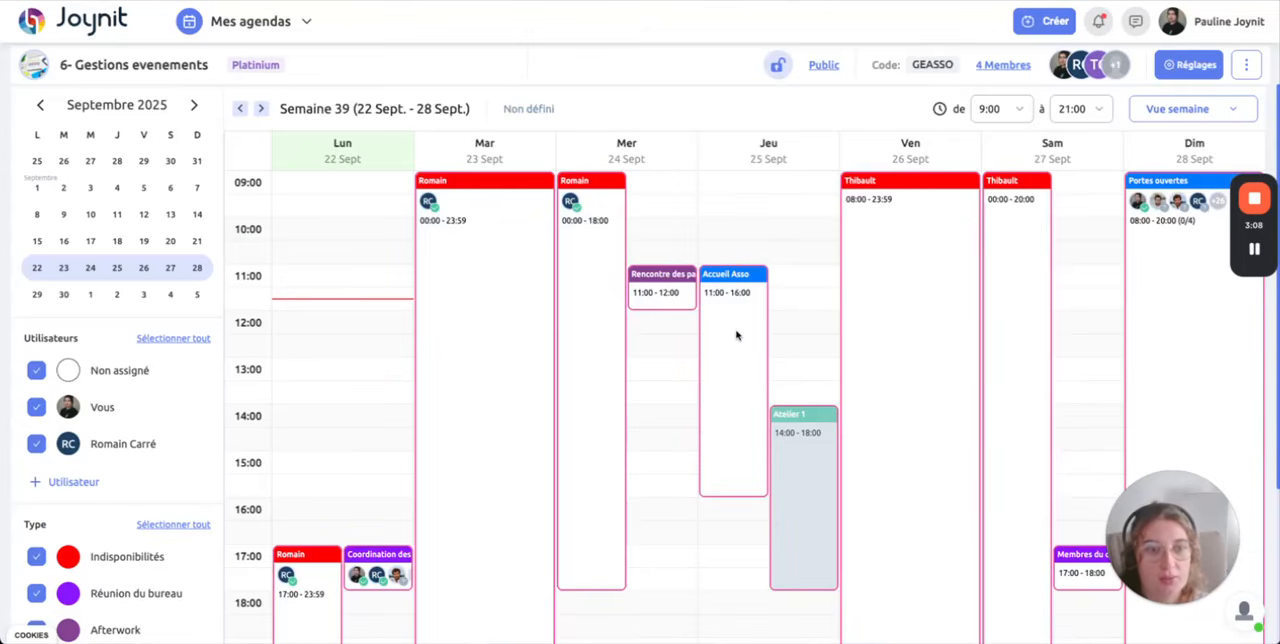
# Step: Open the "Accueil Asso" event from Thursday's schedule and check its guests section
pyautogui.click(740, 325)
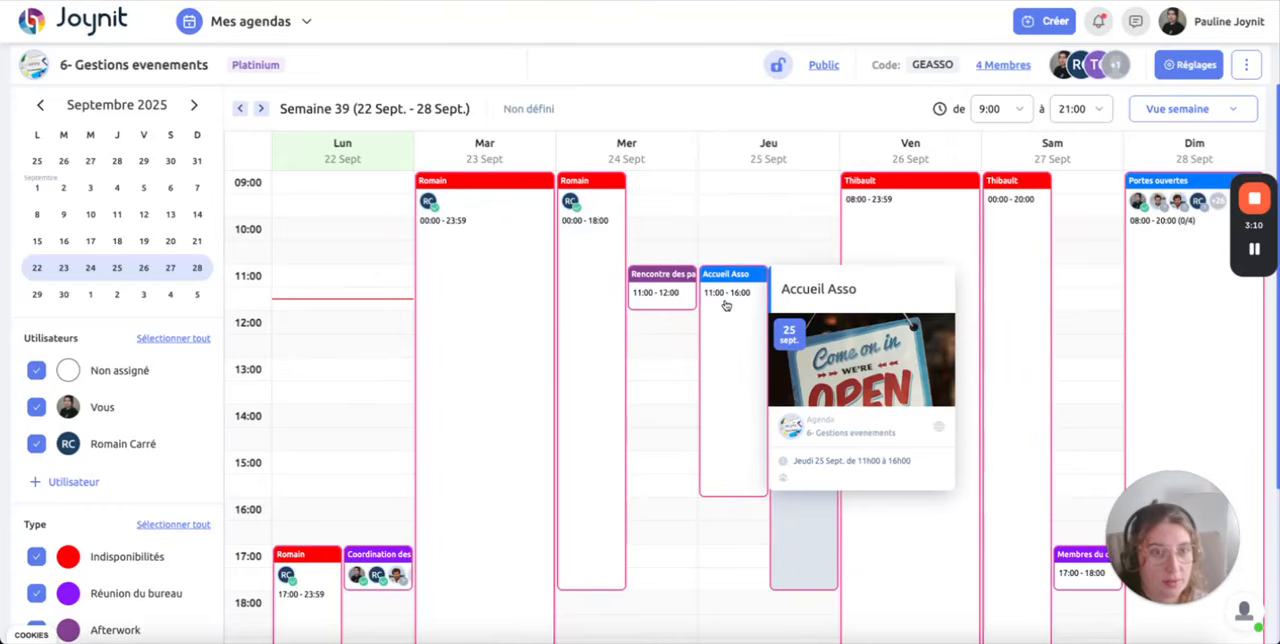
pyautogui.click(726, 305)
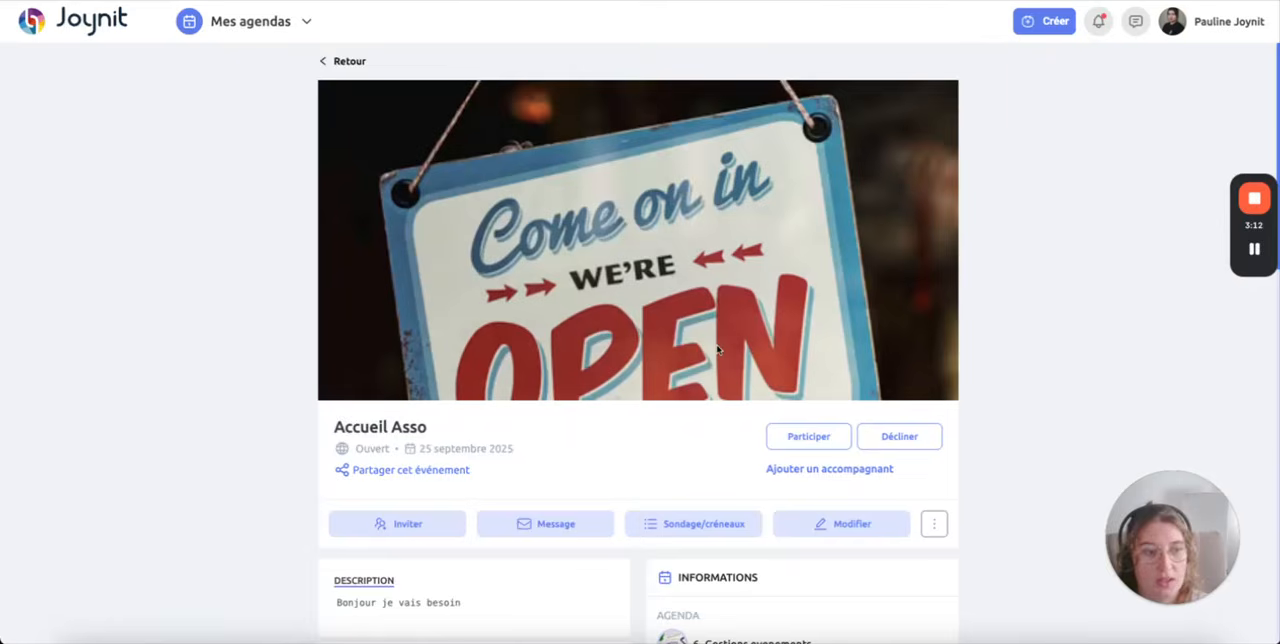
pyautogui.scroll(-3, 709, 355)
pyautogui.moveTo(393, 387); pyautogui.dragTo(449, 392)
pyautogui.click(447, 391)
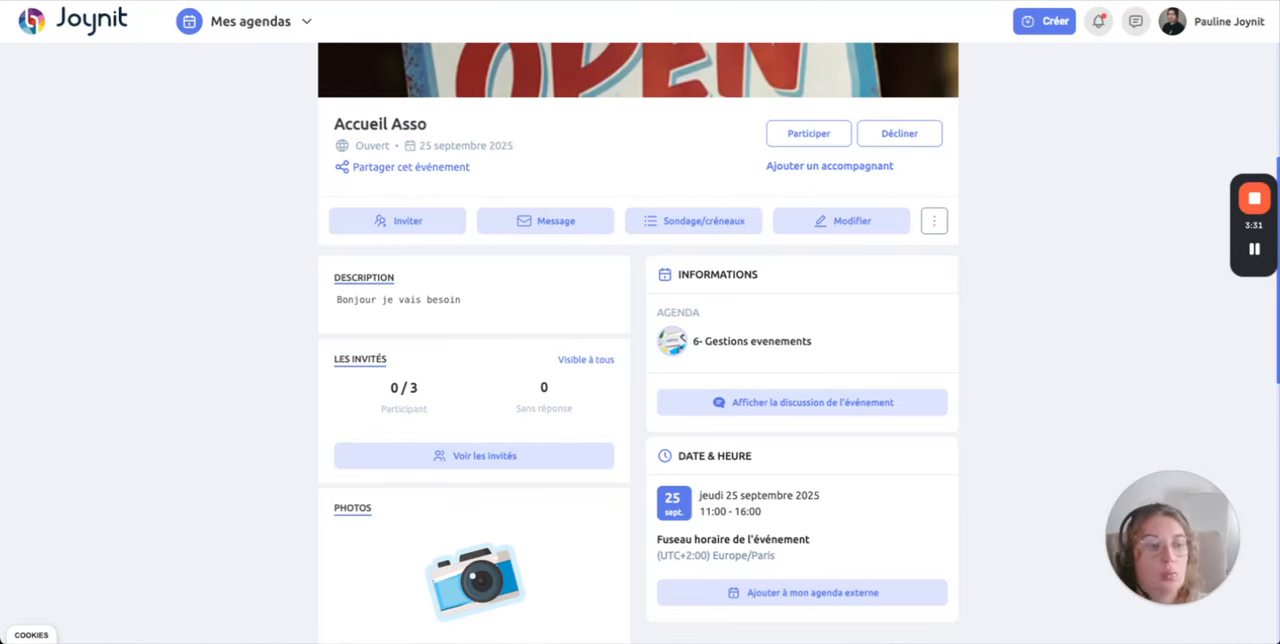
# Step: Bring up the event's invitation methods and look at the form for adding a participant manually, leaving it empty
pyautogui.click(408, 224)
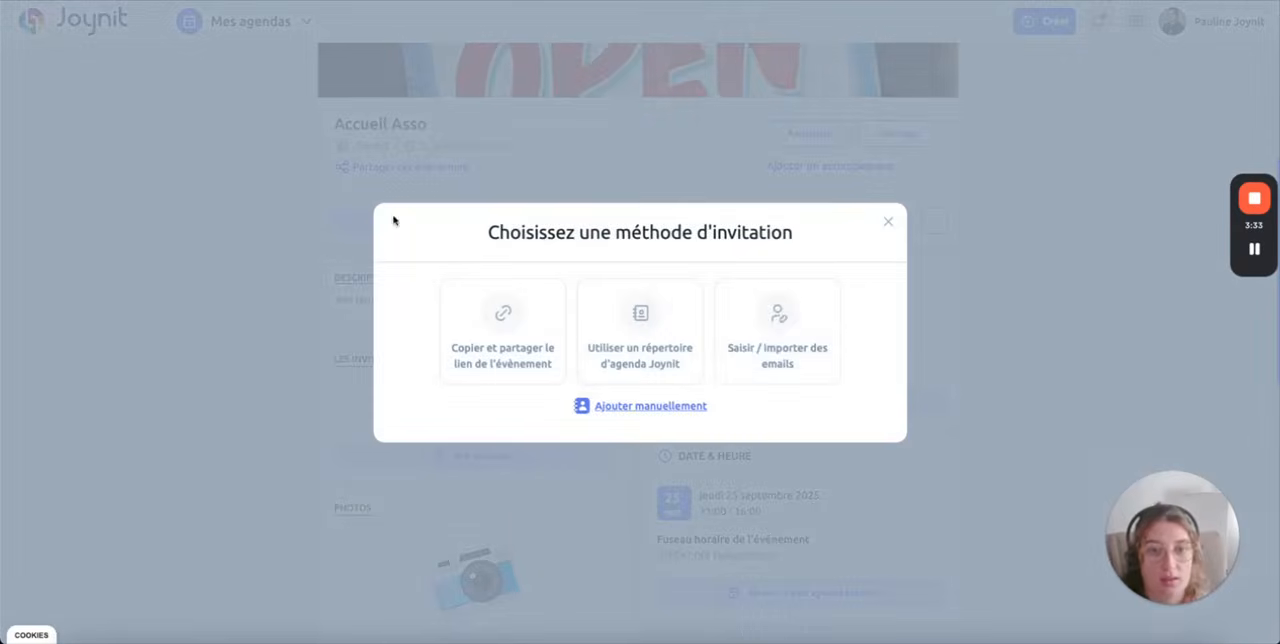
pyautogui.click(664, 407)
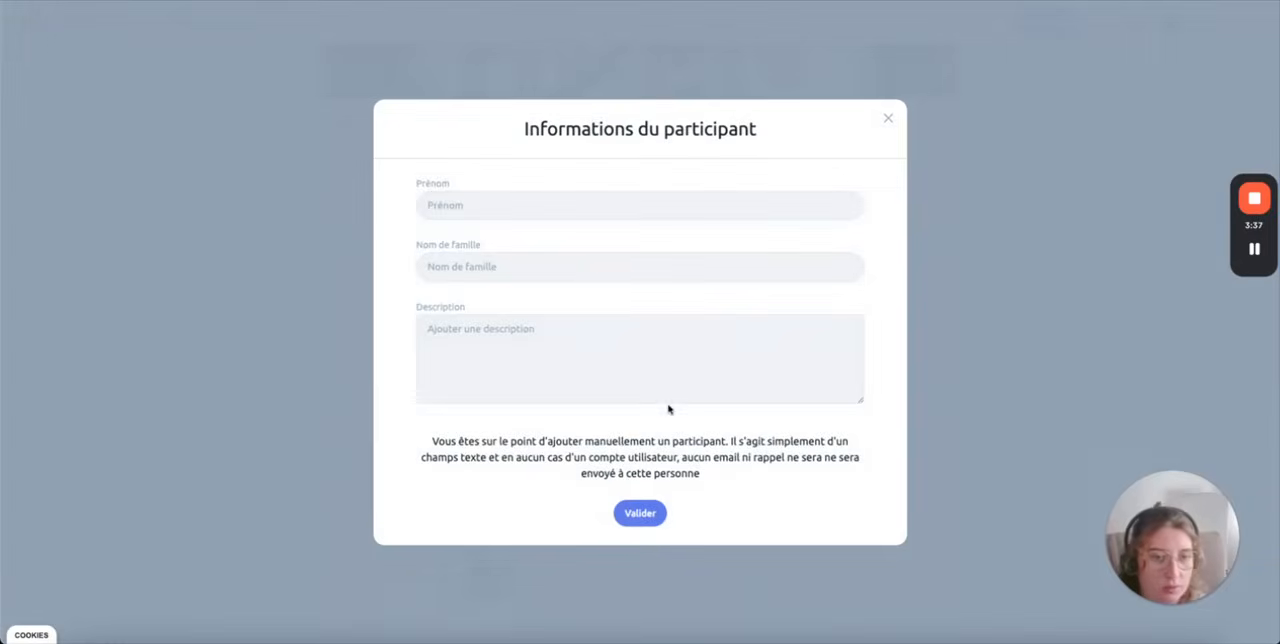
pyautogui.click(888, 119)
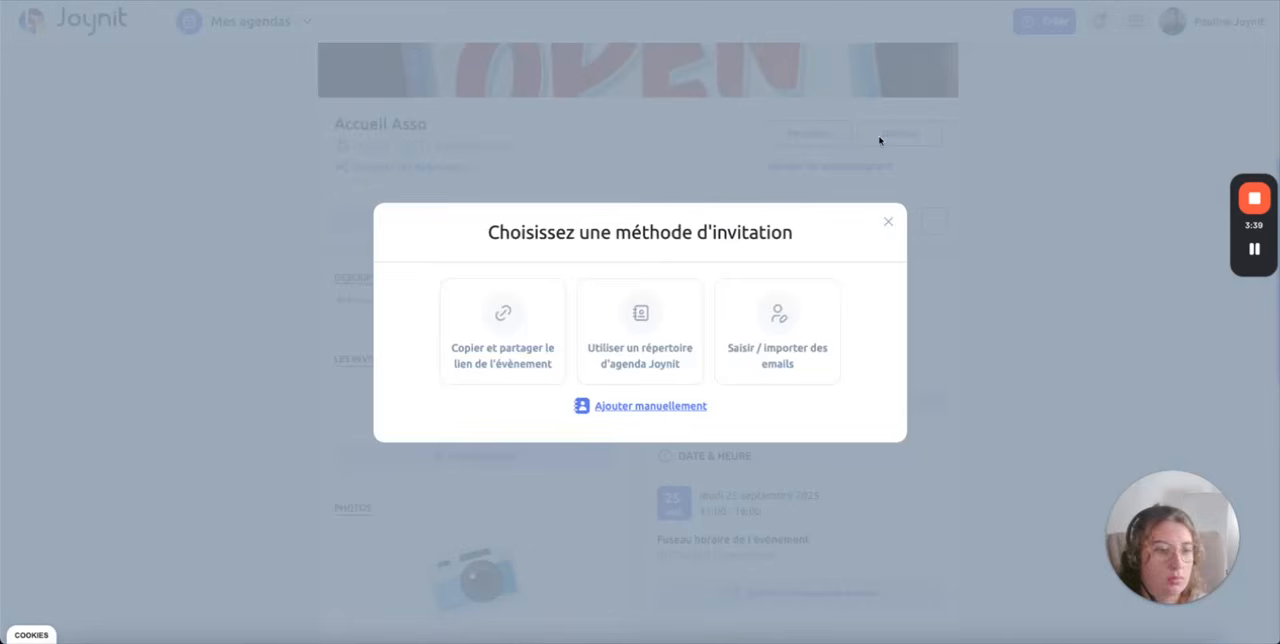
# Step: Send invitations to the list of all activated members of the agenda "3 - Agenda gestion de salles entreprises"
pyautogui.click(633, 367)
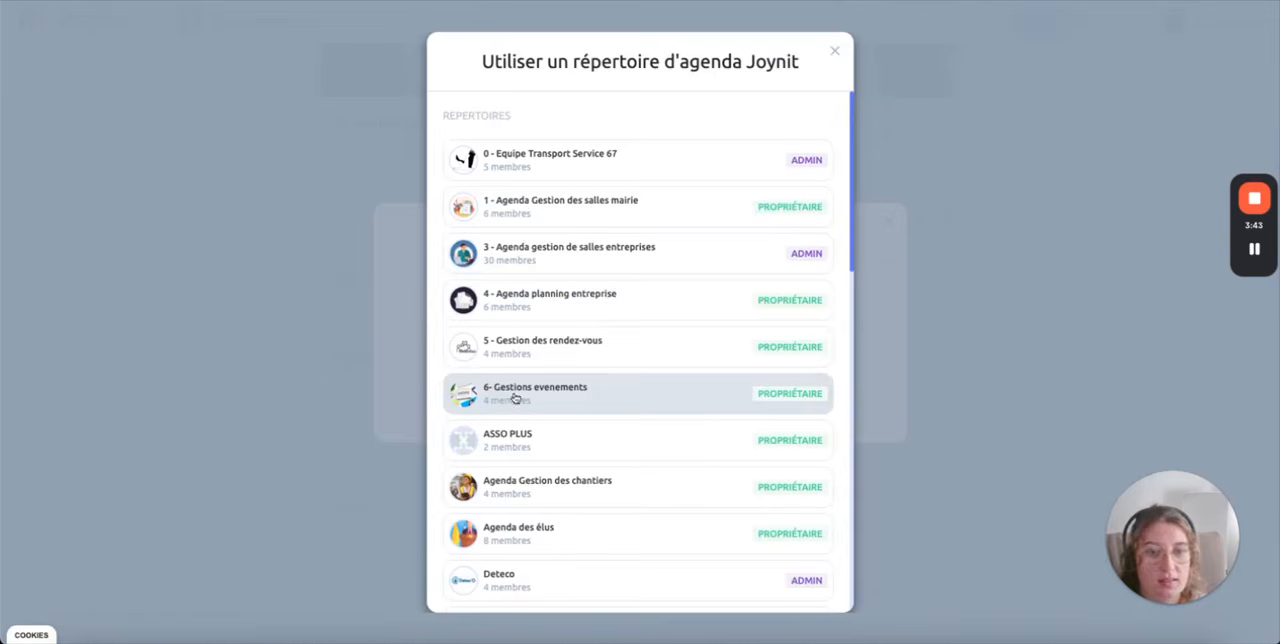
pyautogui.click(549, 251)
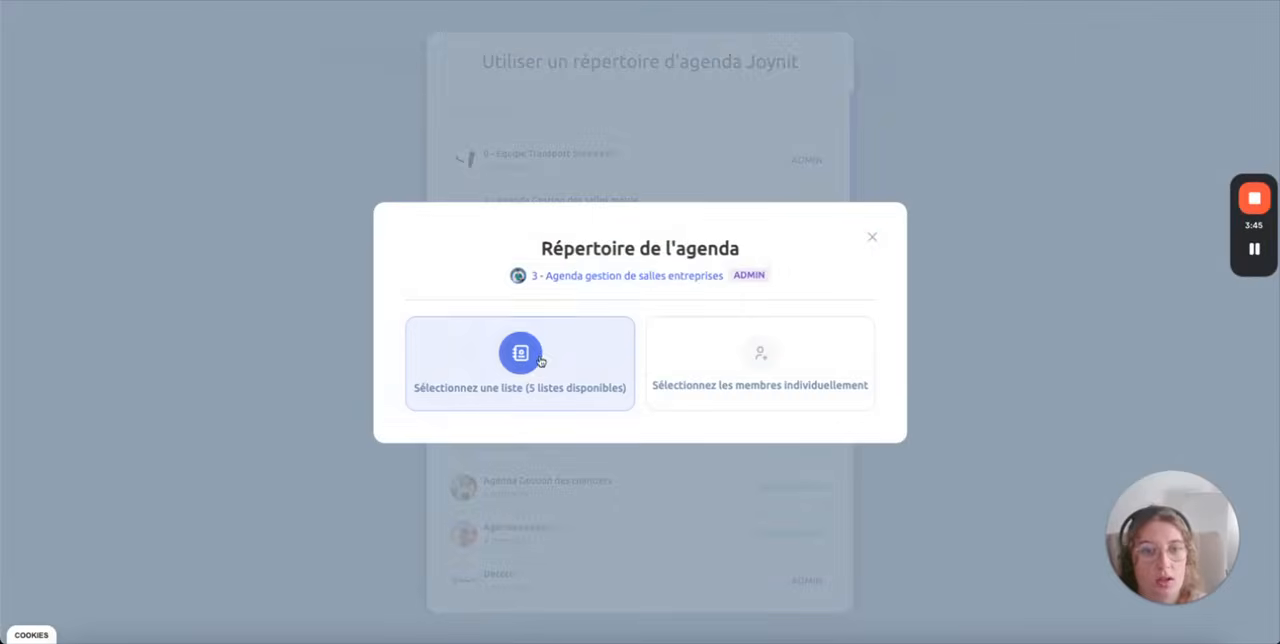
pyautogui.click(534, 350)
pyautogui.click(511, 257)
pyautogui.click(543, 300)
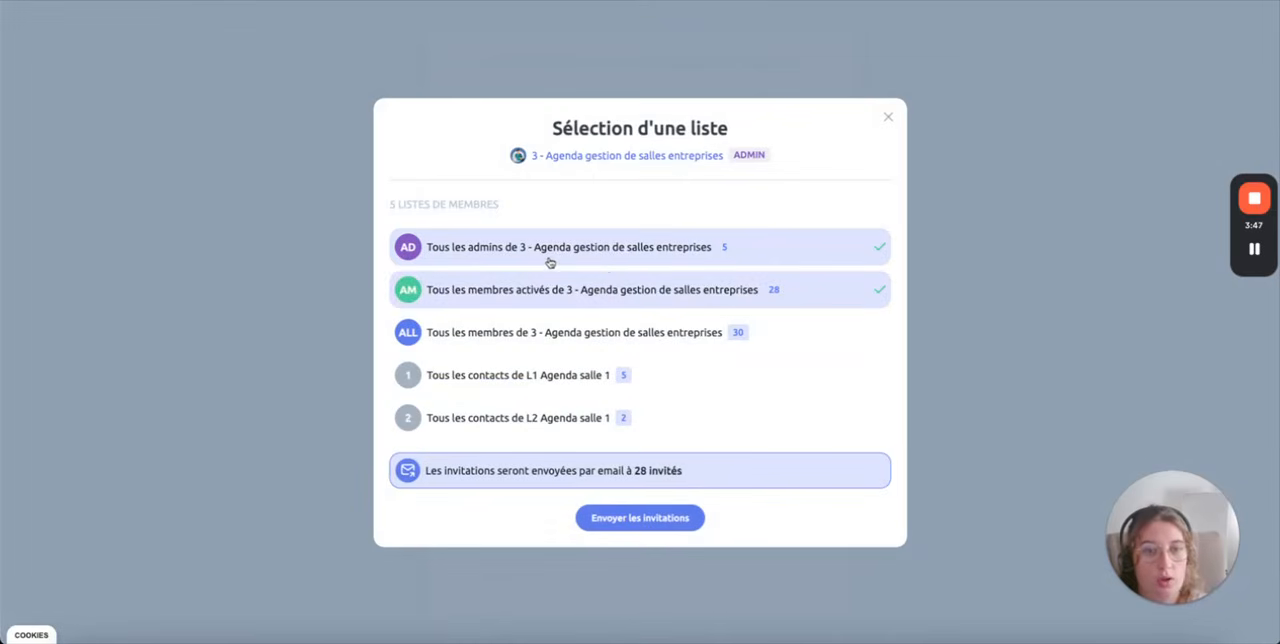
pyautogui.click(602, 248)
pyautogui.click(641, 518)
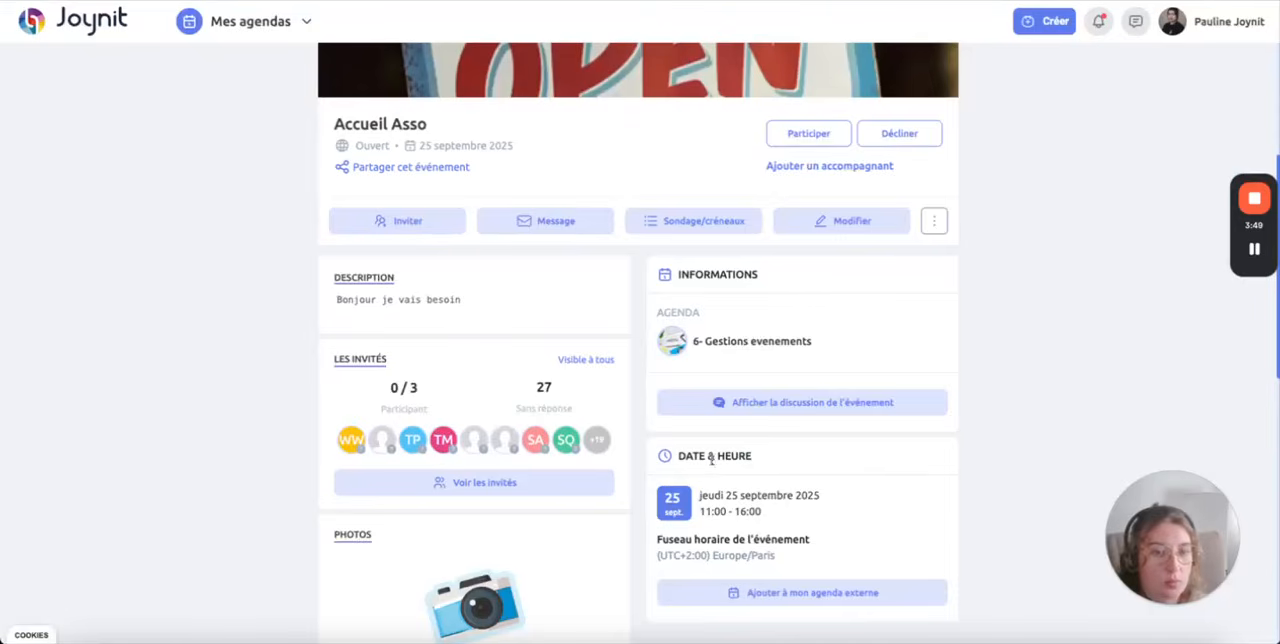
# Step: Look over the event's invitation methods again, then check the participant count in the guests section
pyautogui.click(418, 225)
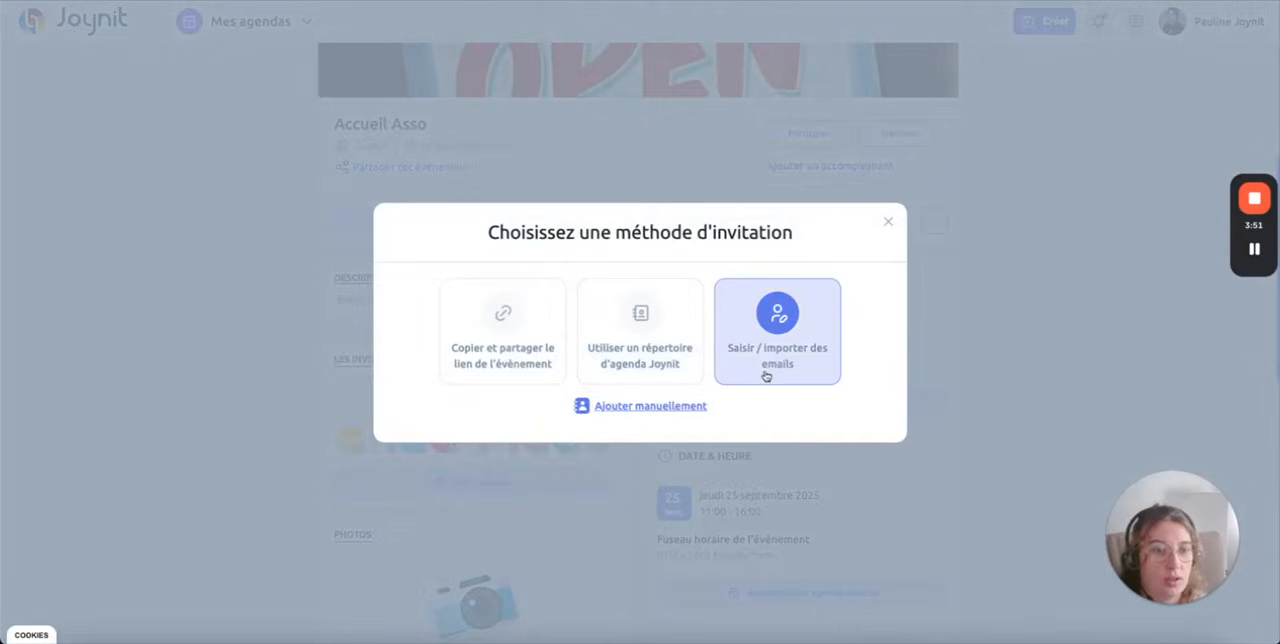
pyautogui.click(889, 221)
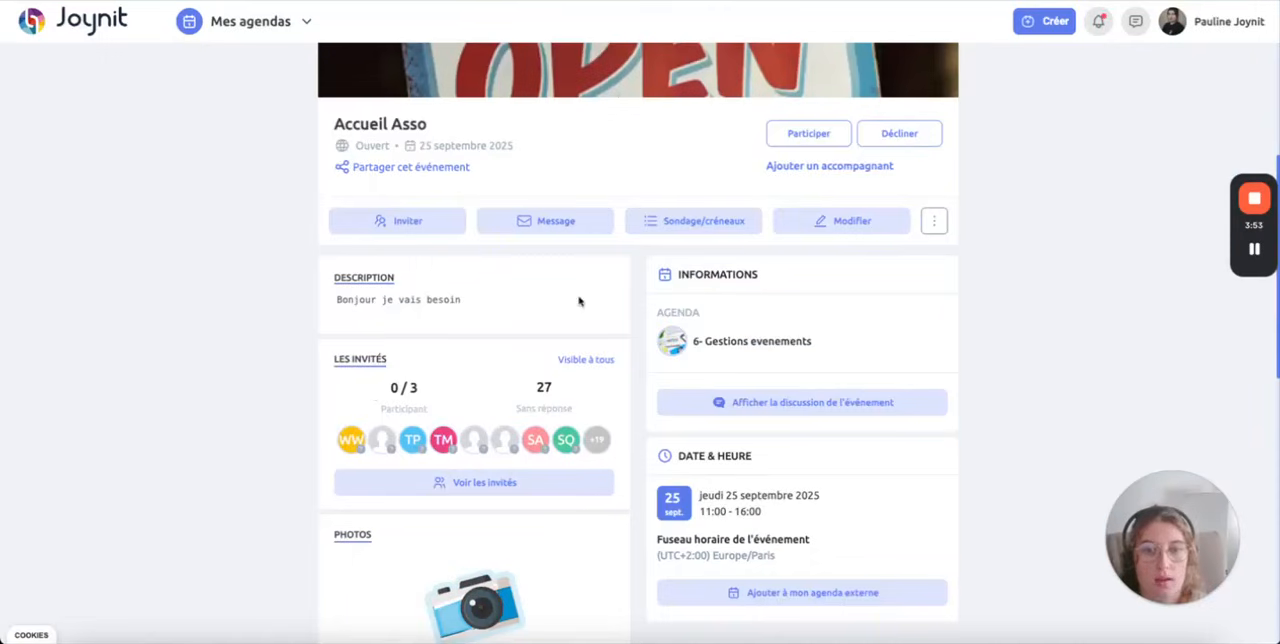
pyautogui.moveTo(372, 393); pyautogui.dragTo(420, 450)
pyautogui.click(313, 443)
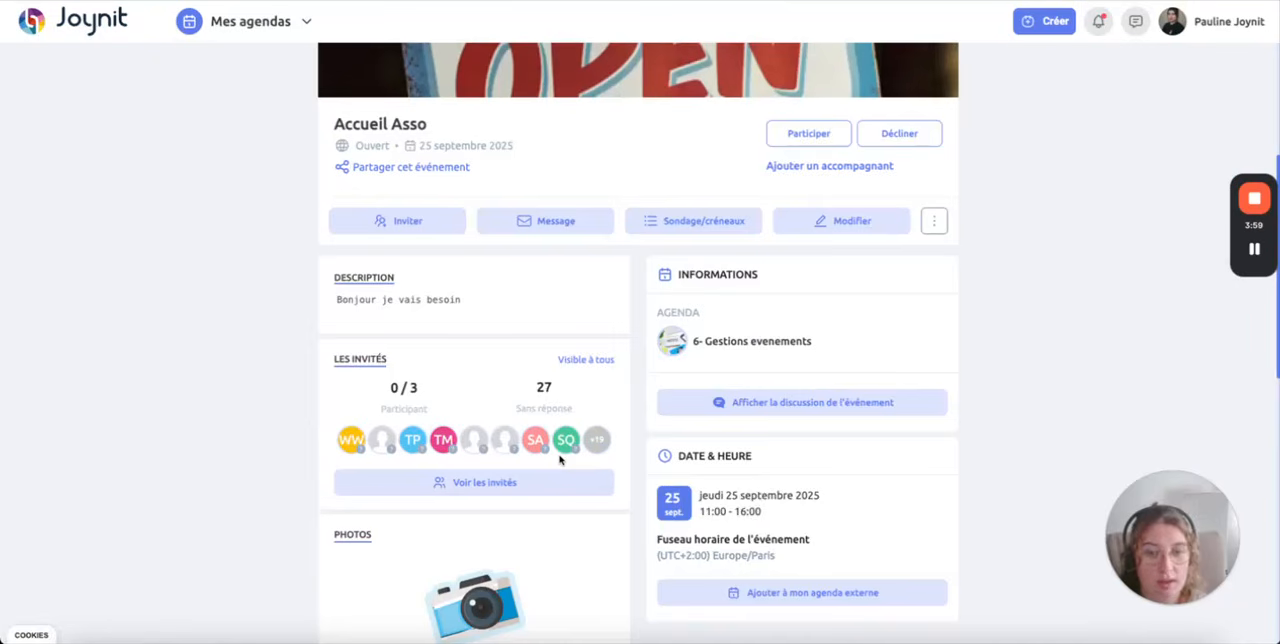
# Step: Register yourself as a participant in the event and check the participant count
pyautogui.click(825, 141)
pyautogui.scroll(-4, 567, 310)
pyautogui.moveTo(369, 287); pyautogui.dragTo(437, 292)
pyautogui.click(438, 300)
# Step: Examine the guest list's unanswered and absent groups, then close the list
pyautogui.click(490, 399)
pyautogui.click(806, 281)
pyautogui.scroll(-10, 580, 440)
pyautogui.scroll(-5, 582, 475)
pyautogui.scroll(15, 620, 565)
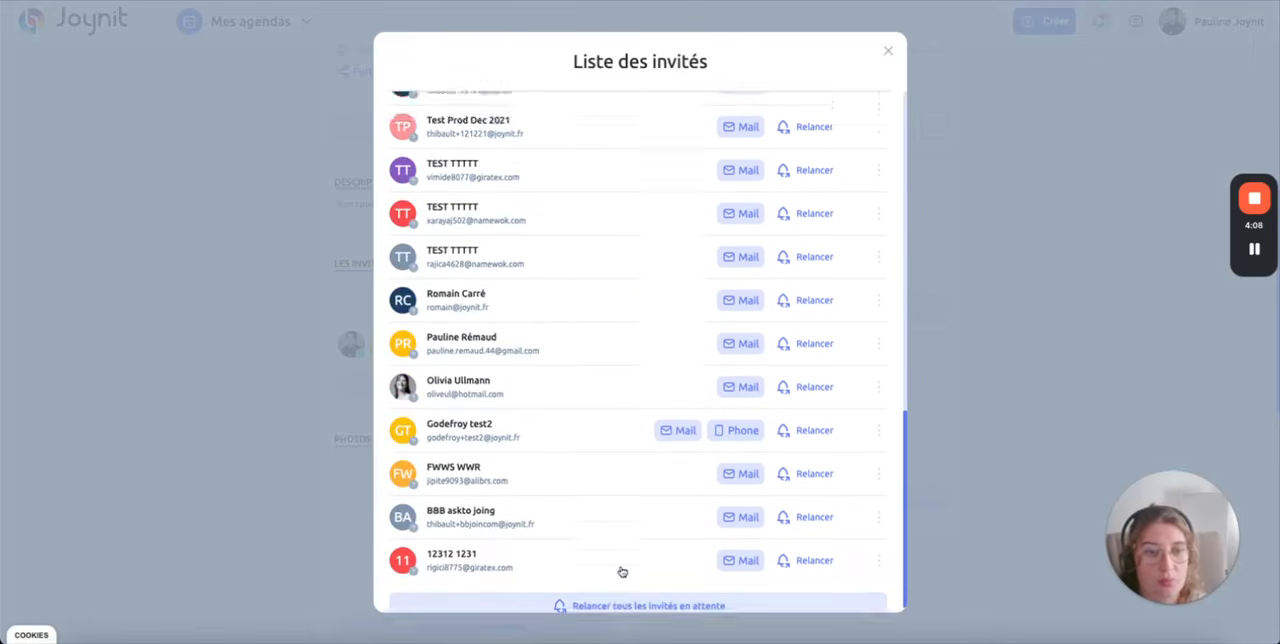
pyautogui.click(624, 120)
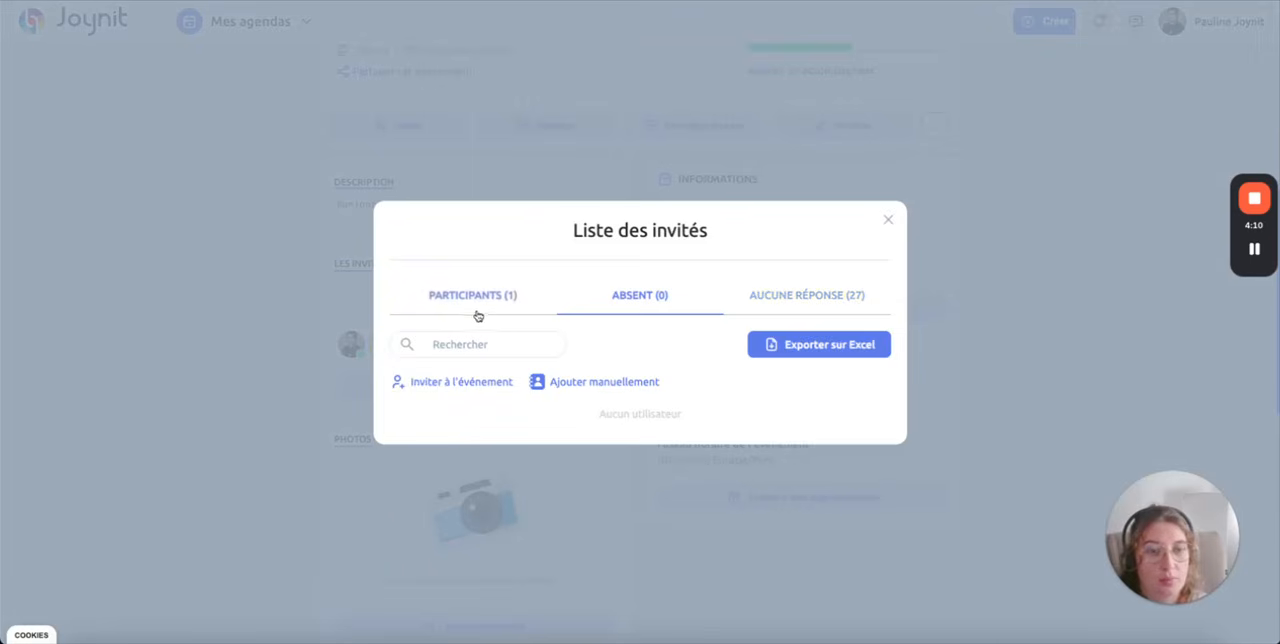
pyautogui.click(888, 220)
# Step: Divide the event into participation time slots of 2 hours each
pyautogui.scroll(3, 865, 390)
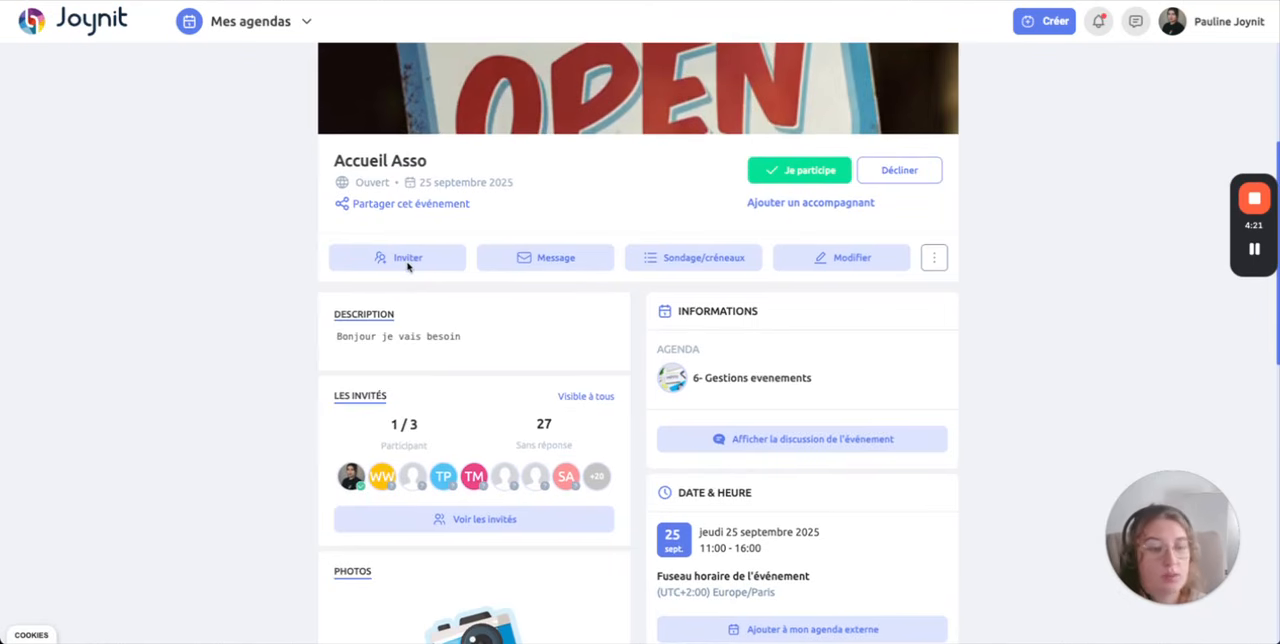
pyautogui.click(705, 258)
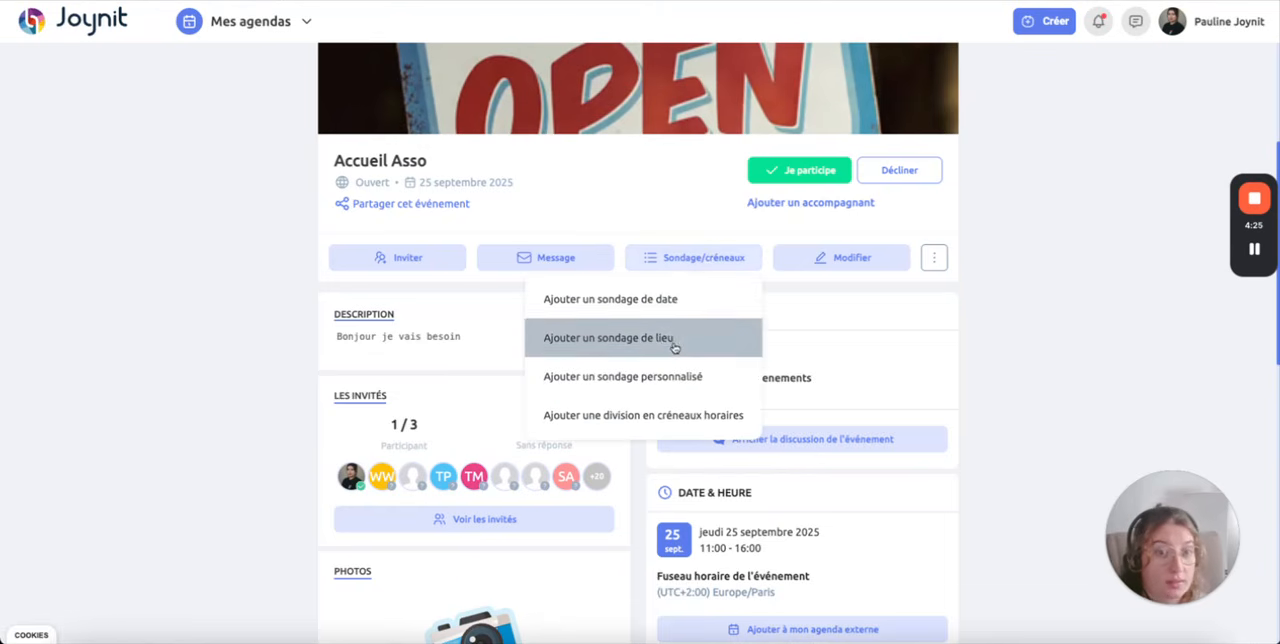
pyautogui.click(672, 418)
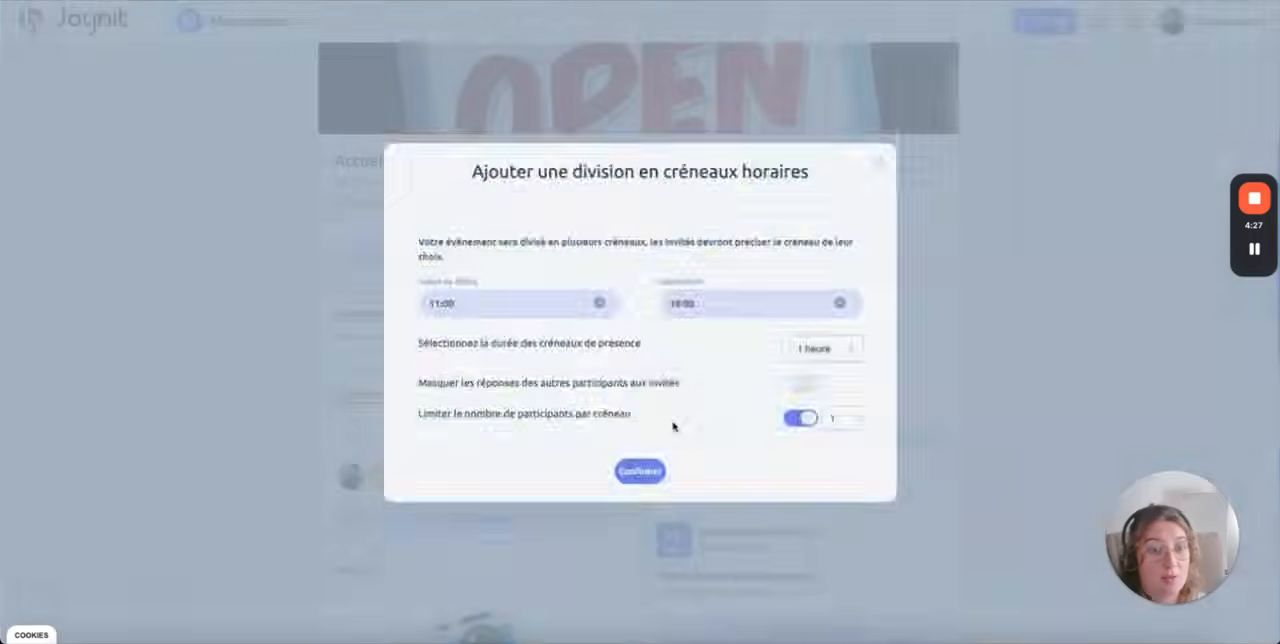
pyautogui.click(812, 349)
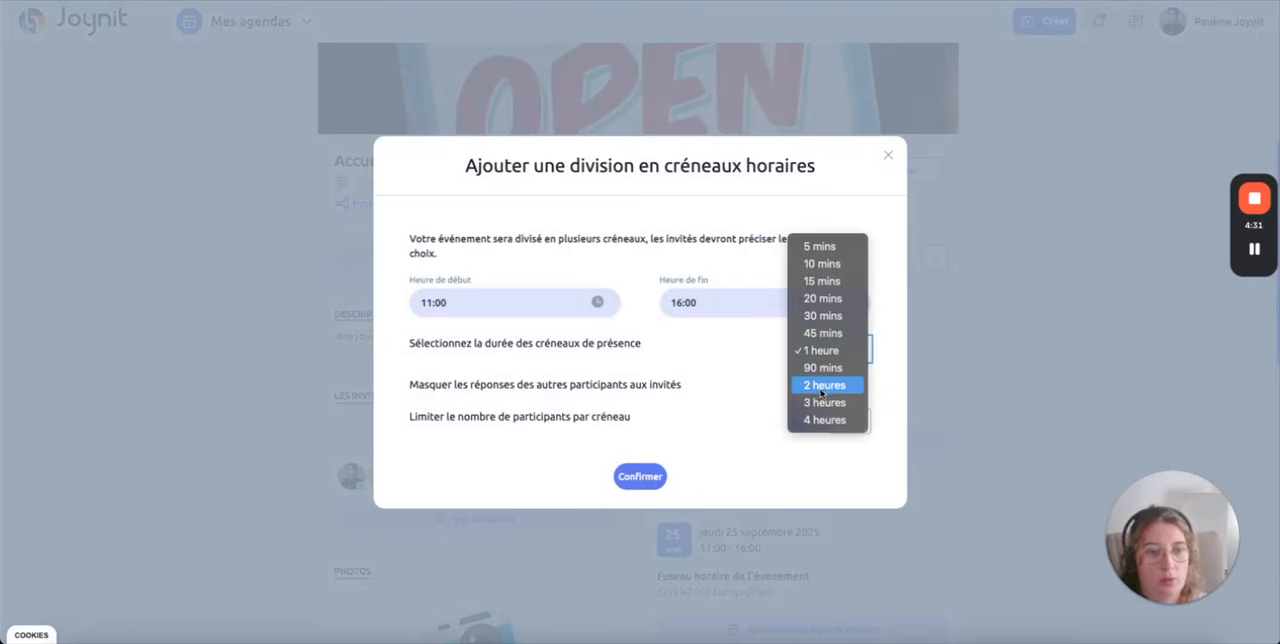
pyautogui.click(668, 457)
pyautogui.click(641, 477)
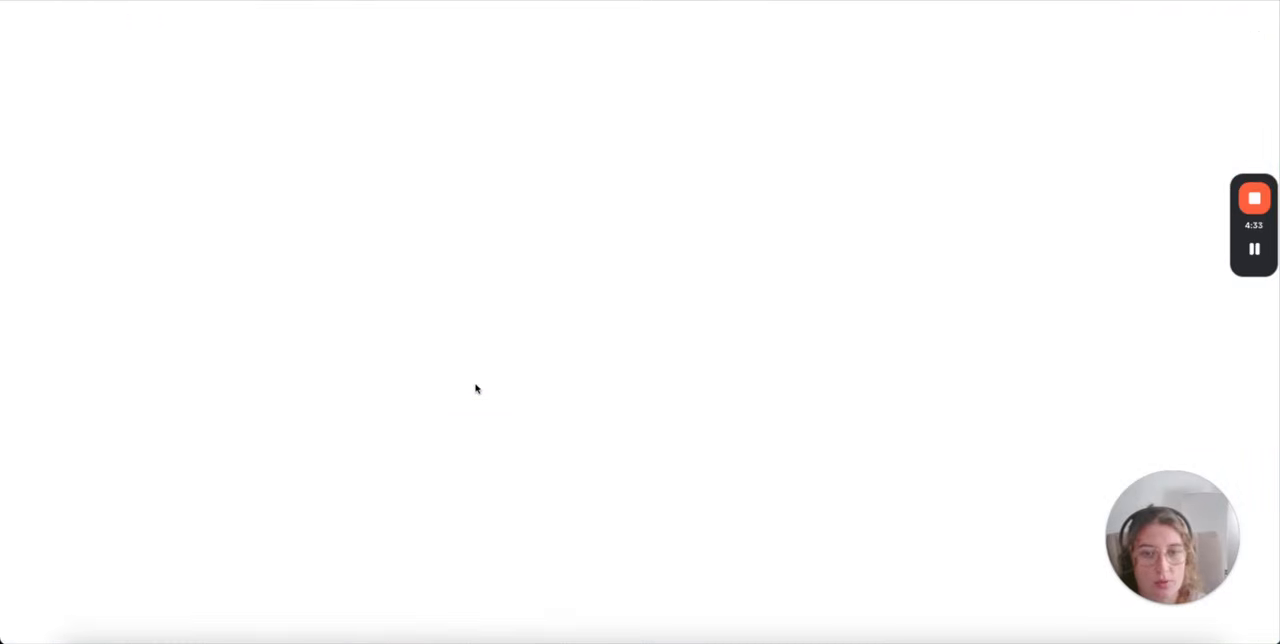
# Step: Sign up for the 11h00 - 13h00 participation slot and close the slot selection
pyautogui.scroll(-2, 452, 382)
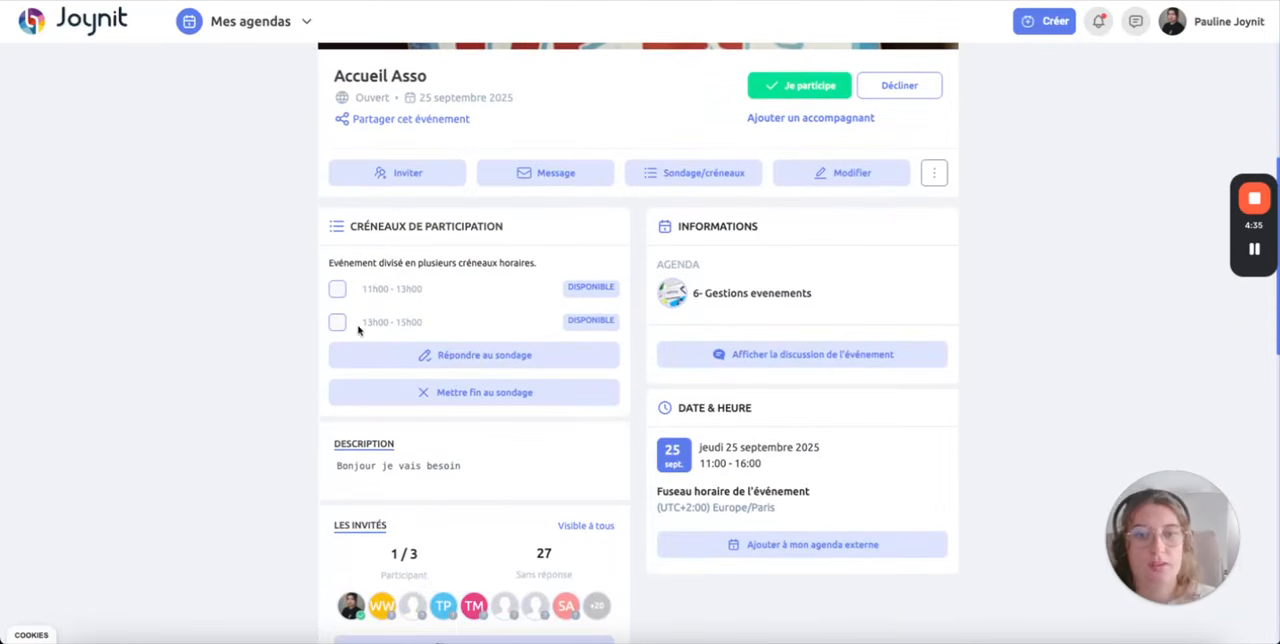
pyautogui.moveTo(360, 289); pyautogui.dragTo(437, 289)
pyautogui.click(437, 289)
pyautogui.moveTo(359, 322); pyautogui.dragTo(443, 328)
pyautogui.click(442, 327)
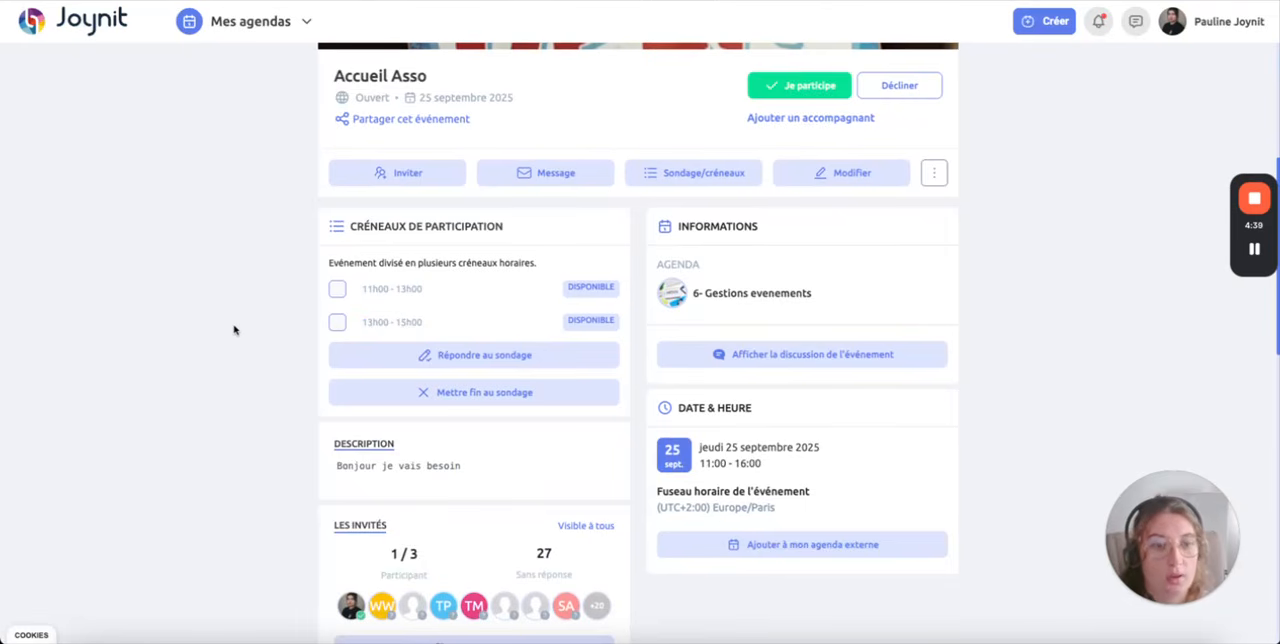
pyautogui.scroll(-1, 234, 330)
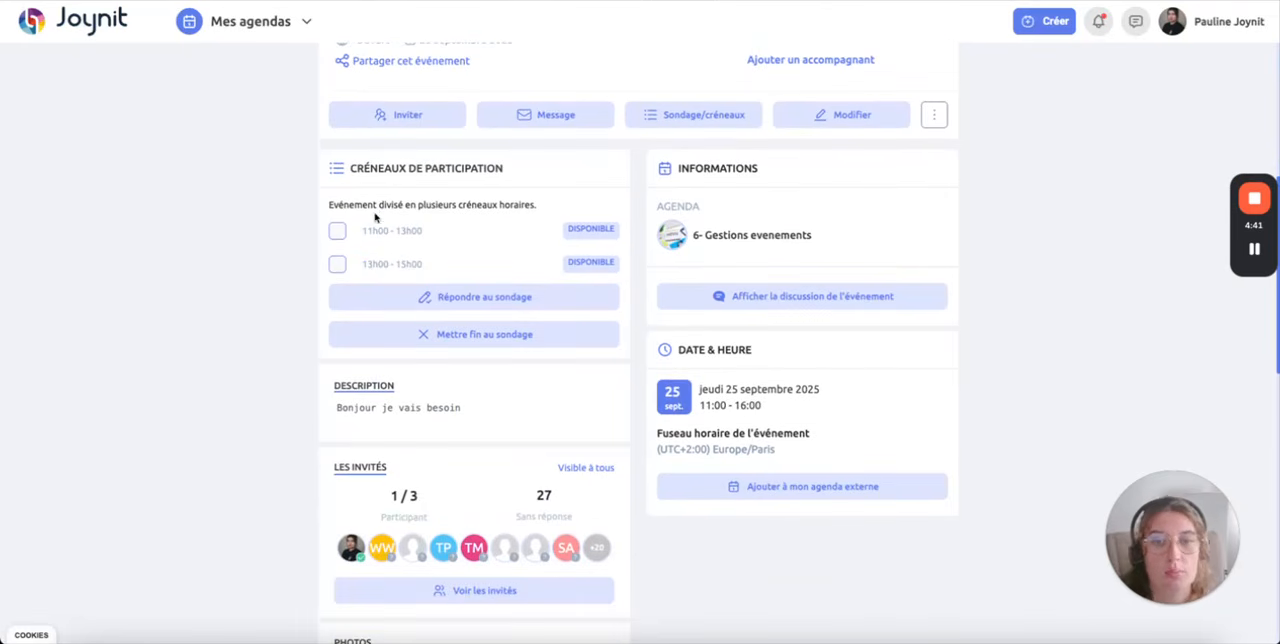
pyautogui.click(336, 231)
pyautogui.click(410, 305)
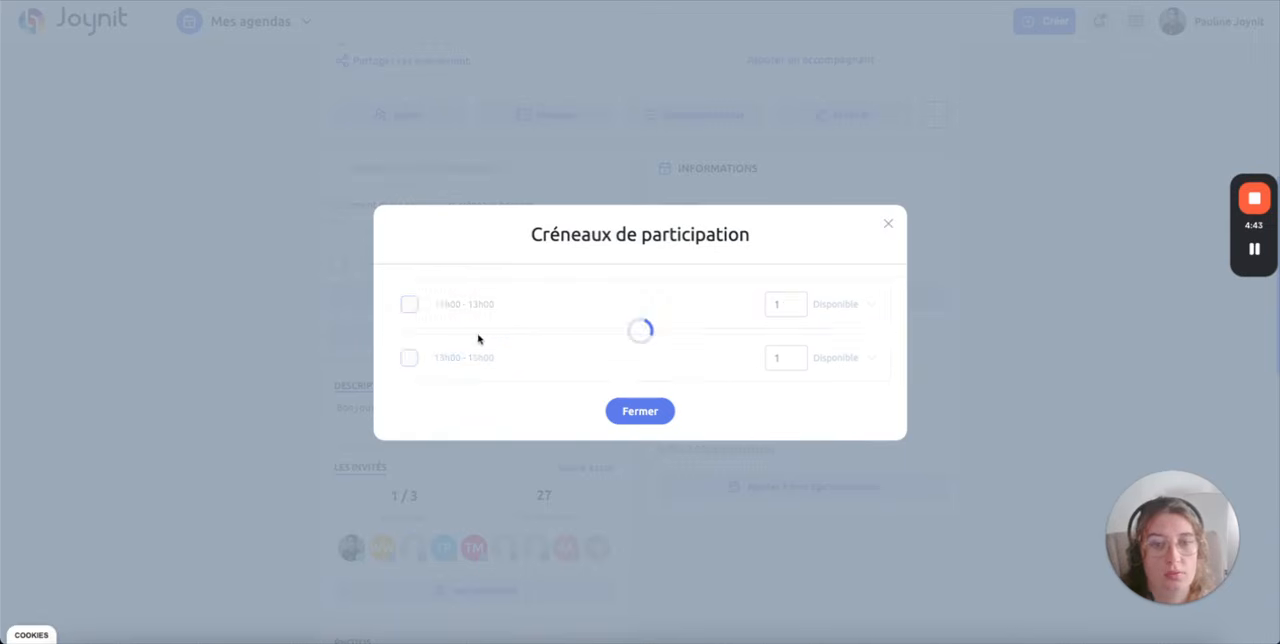
pyautogui.click(630, 410)
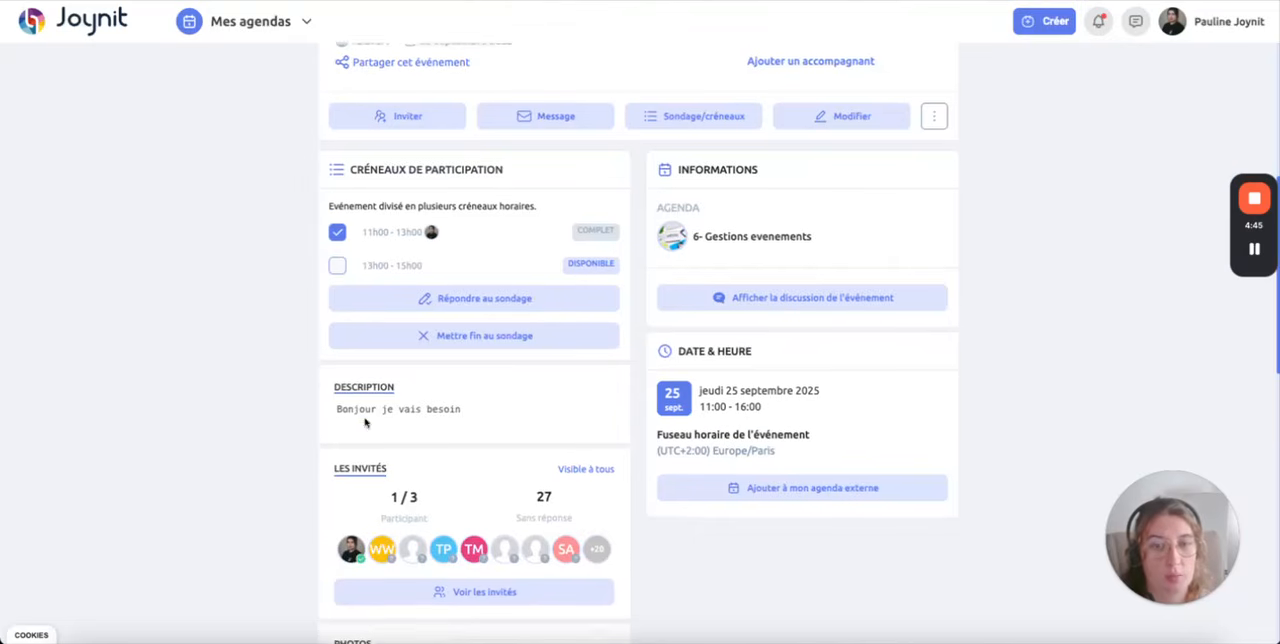
# Step: Review the rest of the event page down to its Photos and Documents sections, glancing back at the week schedule
pyautogui.scroll(2, 395, 280)
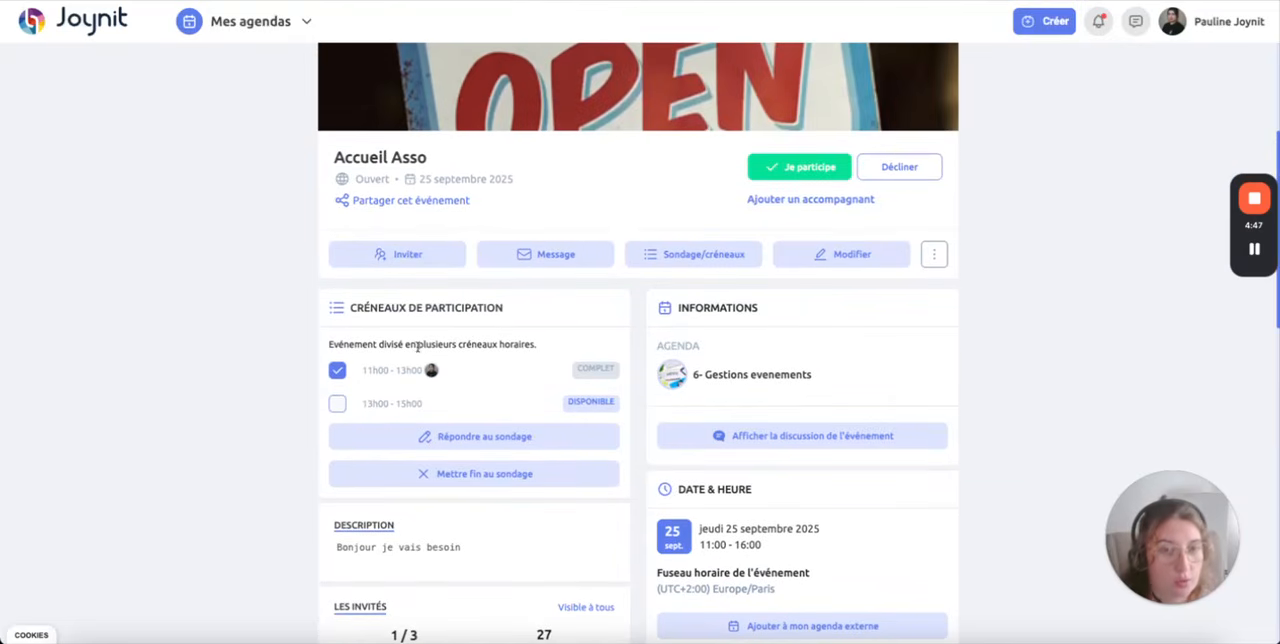
pyautogui.scroll(-3, 420, 347)
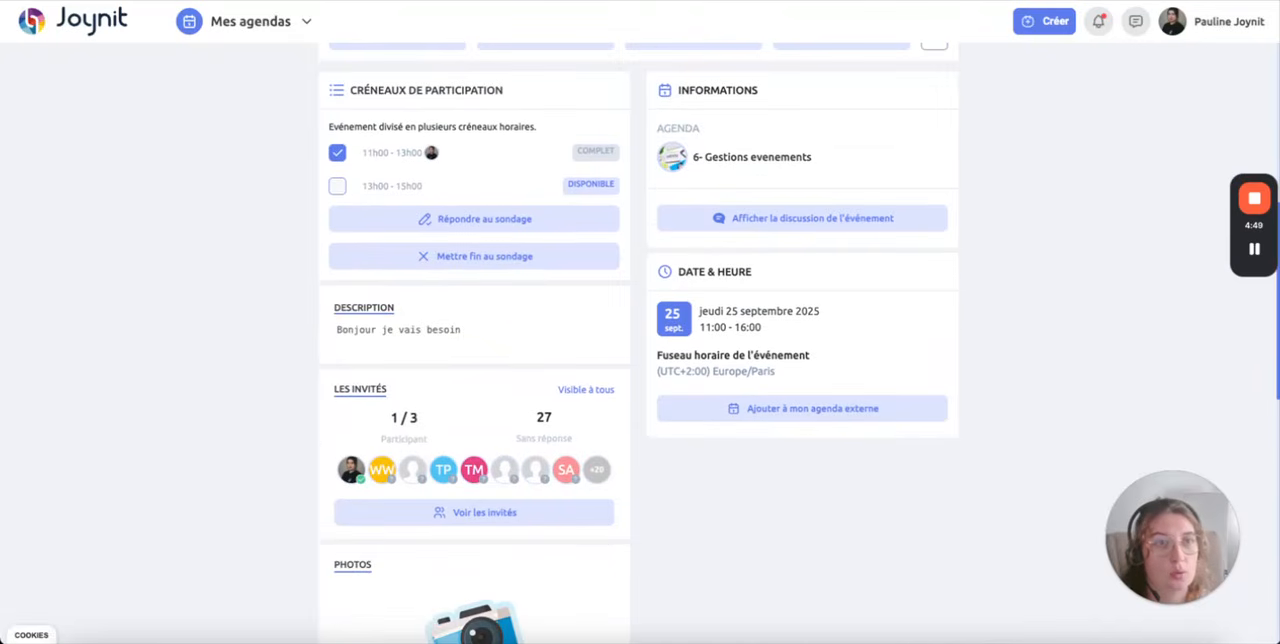
pyautogui.hotkey('alt', 'Left')
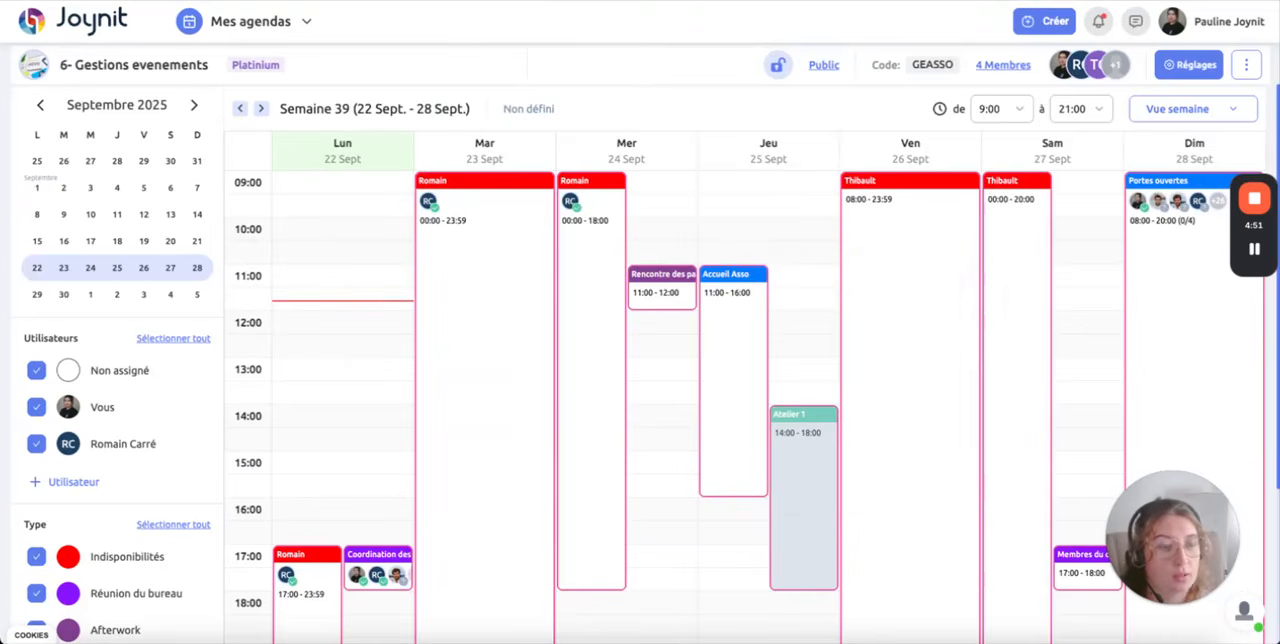
pyautogui.hotkey('alt', 'Right')
pyautogui.scroll(-3, 540, 230)
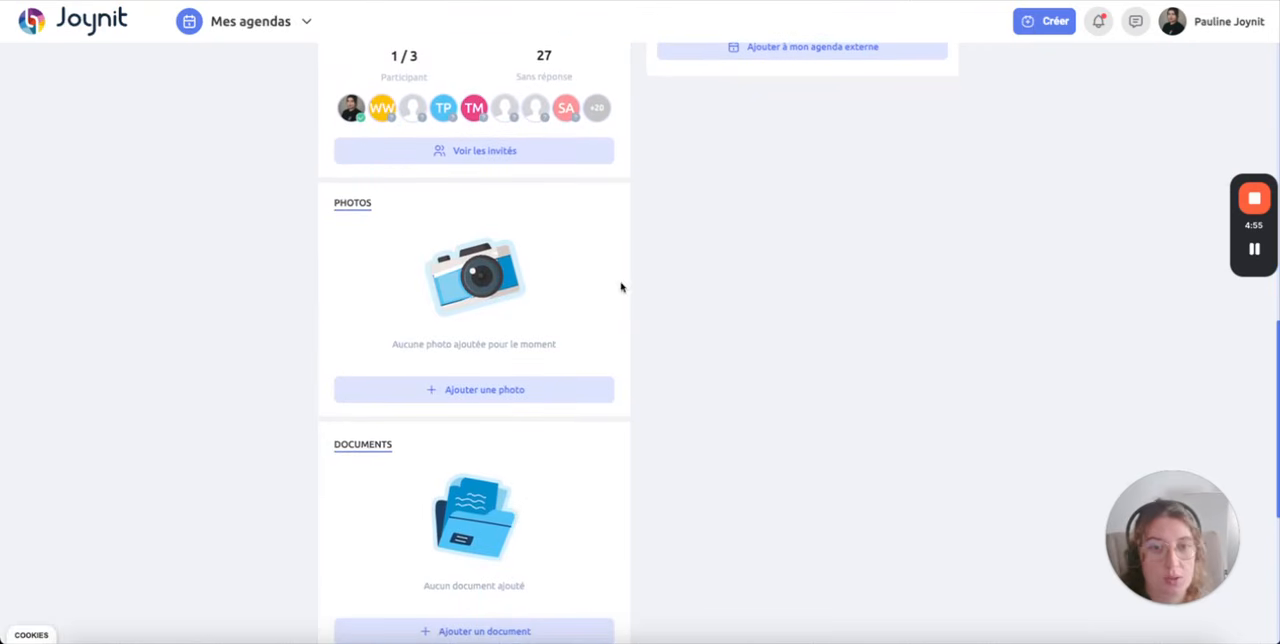
pyautogui.scroll(-1, 318, 289)
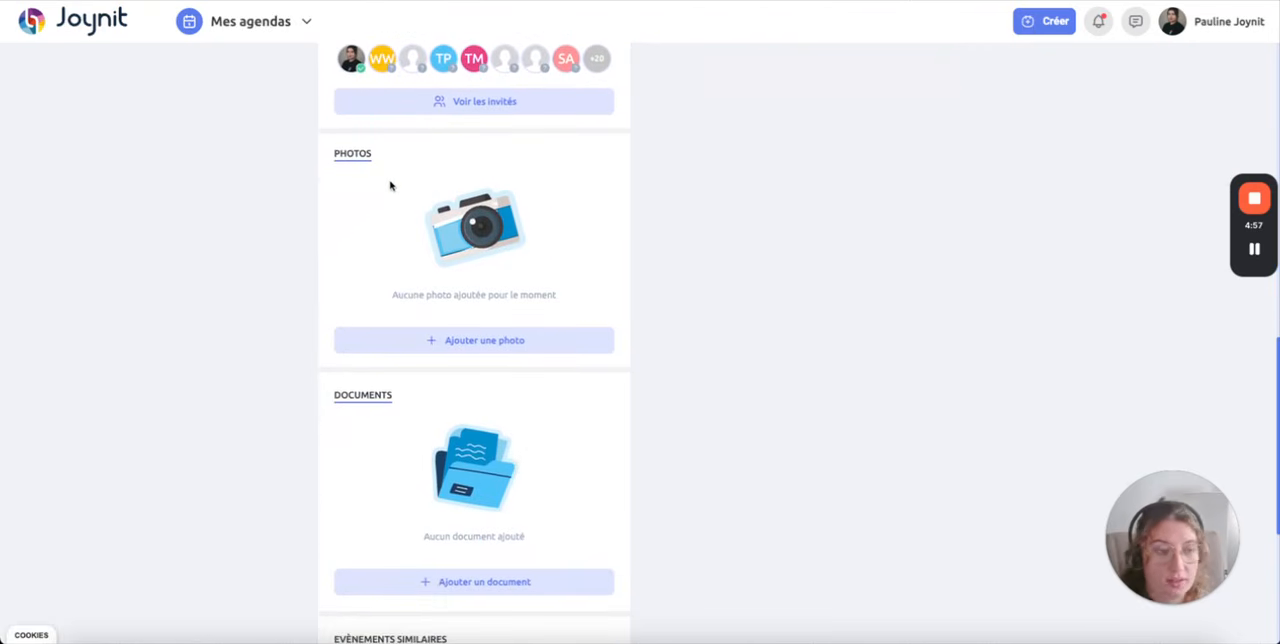
# Step: Open the event's discussion from its page, look over the conversation pane, and close it
pyautogui.scroll(-1, 470, 360)
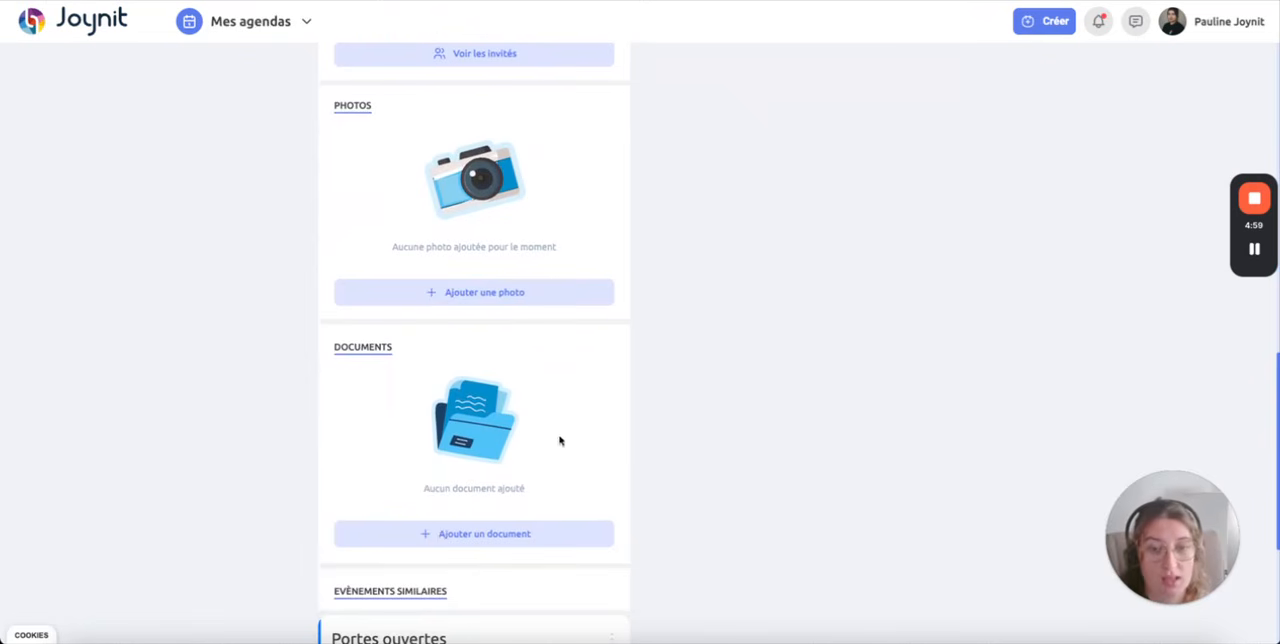
pyautogui.scroll(10, 688, 517)
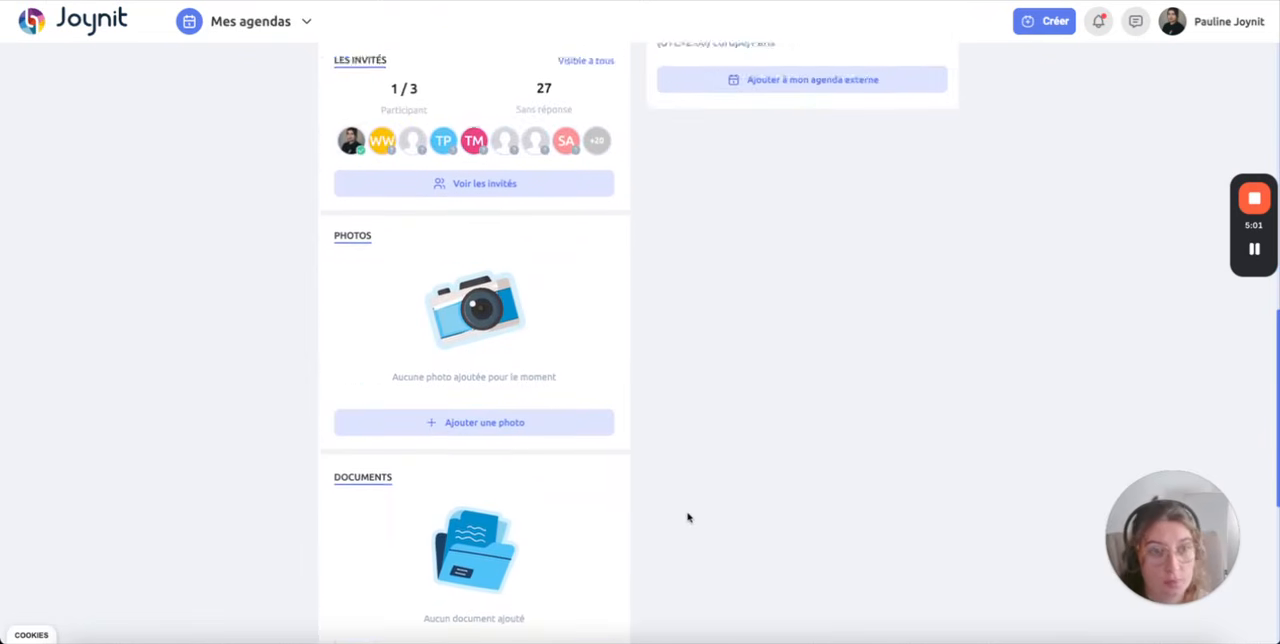
pyautogui.scroll(4, 884, 445)
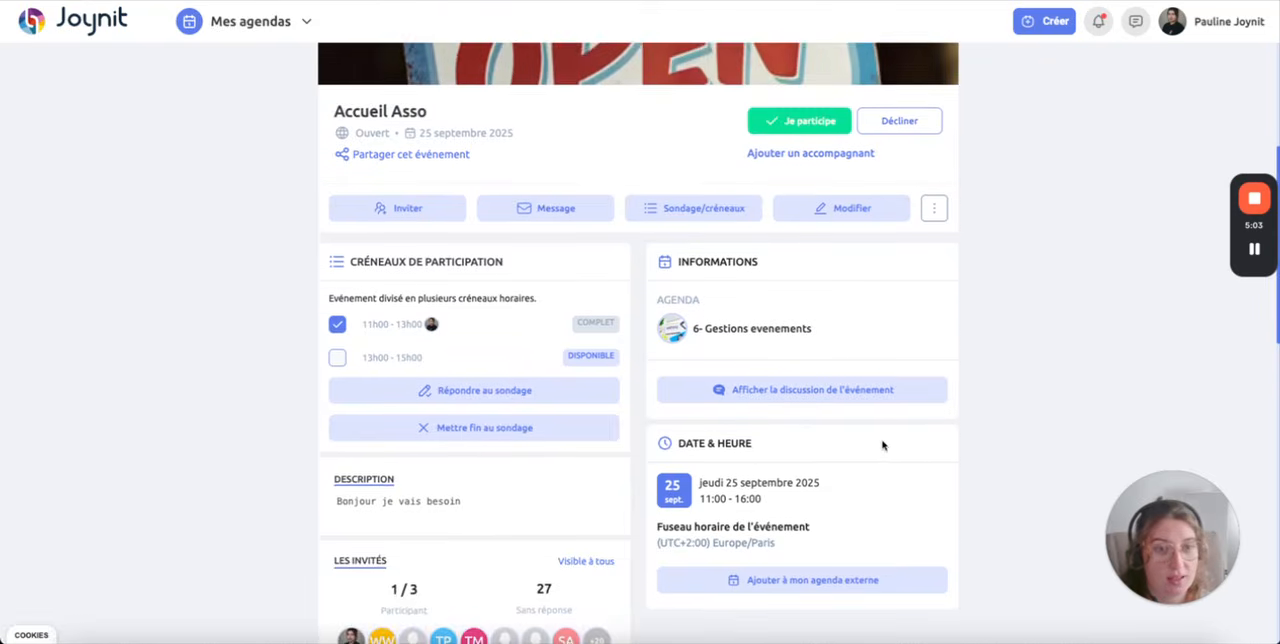
pyautogui.click(800, 518)
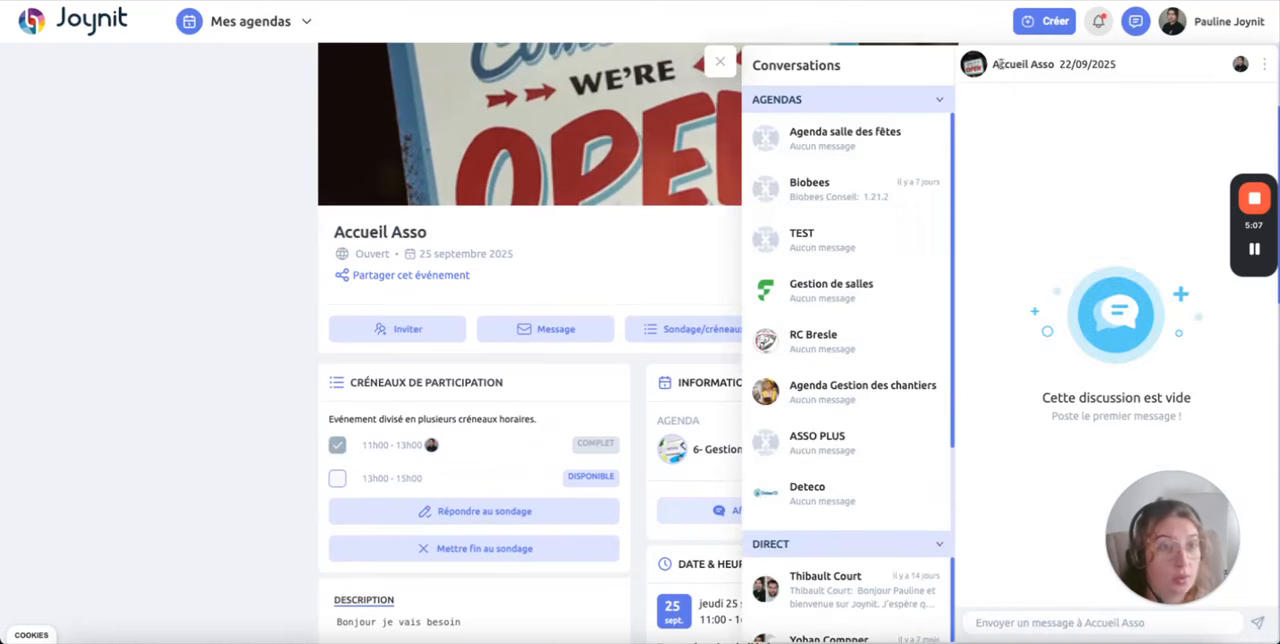
pyautogui.moveTo(995, 64); pyautogui.dragTo(1113, 65)
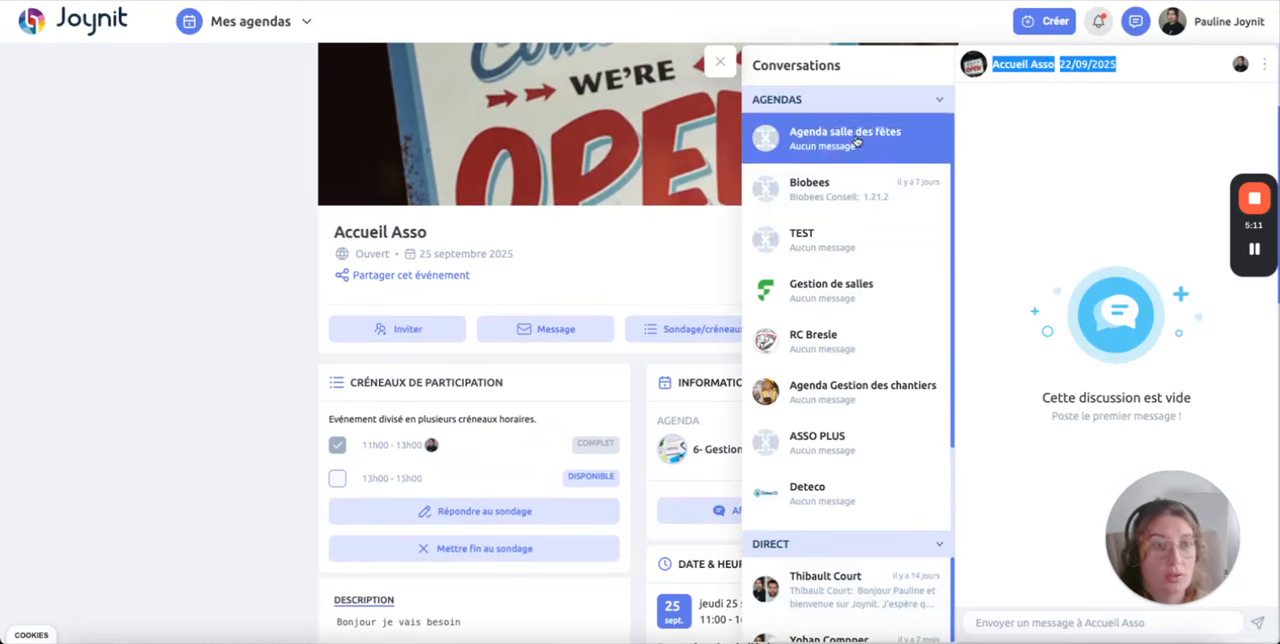
pyautogui.moveTo(1263, 255)
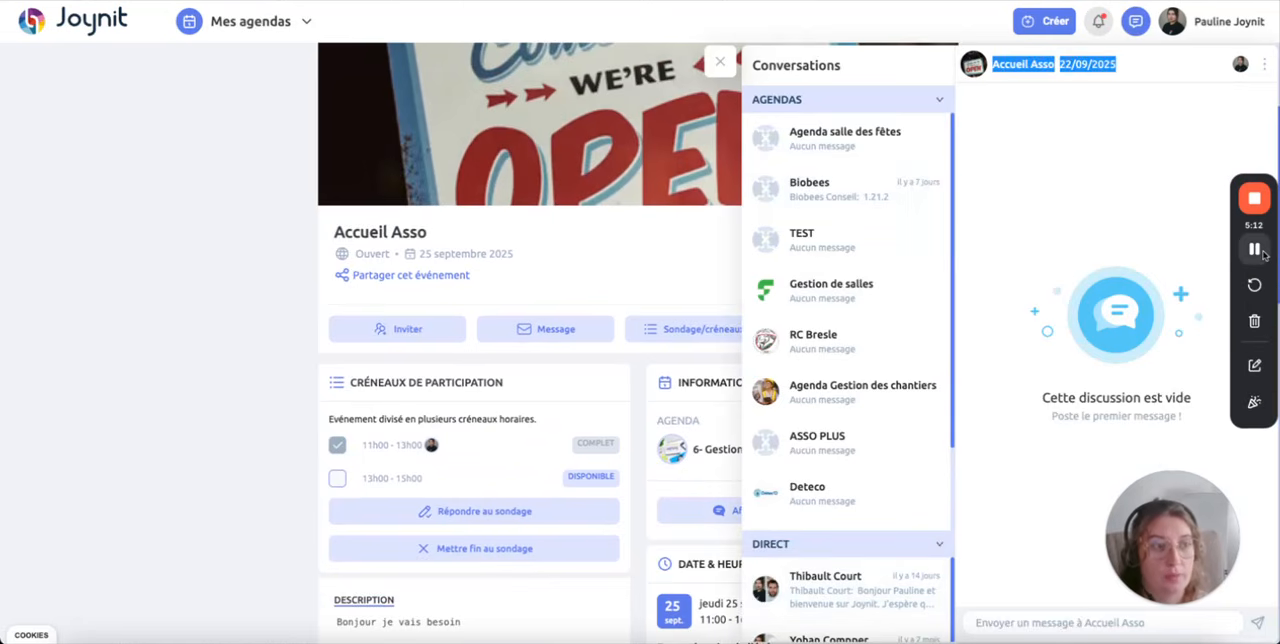
pyautogui.click(721, 63)
# Step: Try duplicating the event to 26 and 27 September 2025, and abandon the duplication without confirming
pyautogui.click(934, 329)
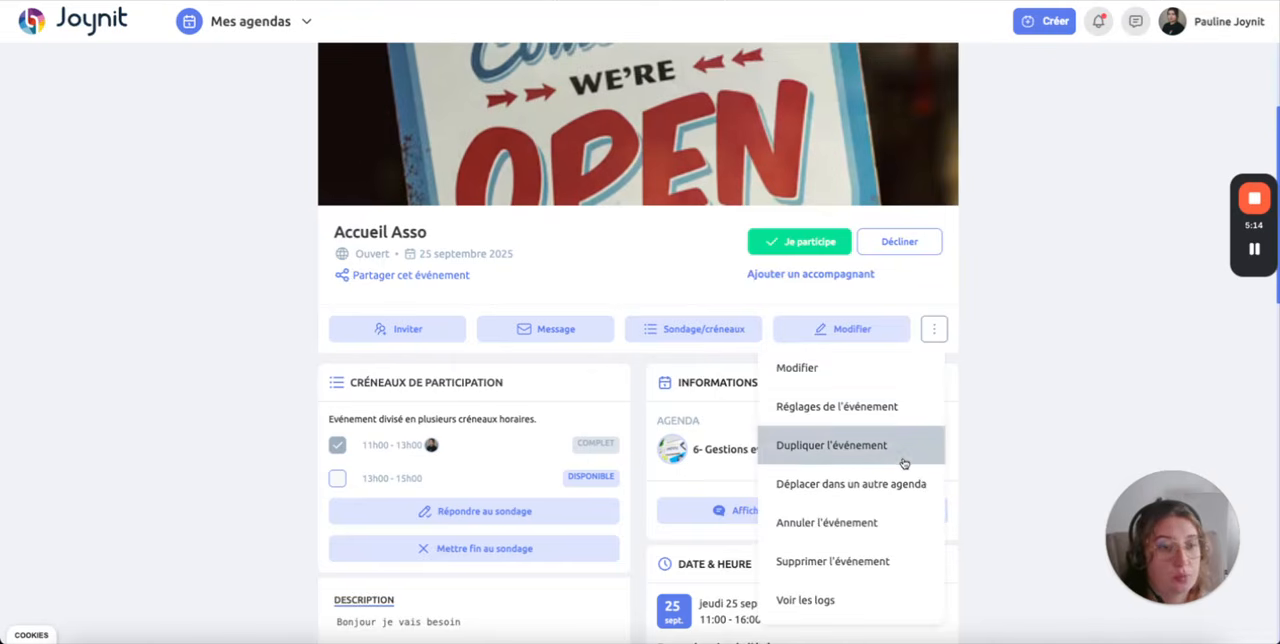
pyautogui.click(903, 450)
pyautogui.click(569, 398)
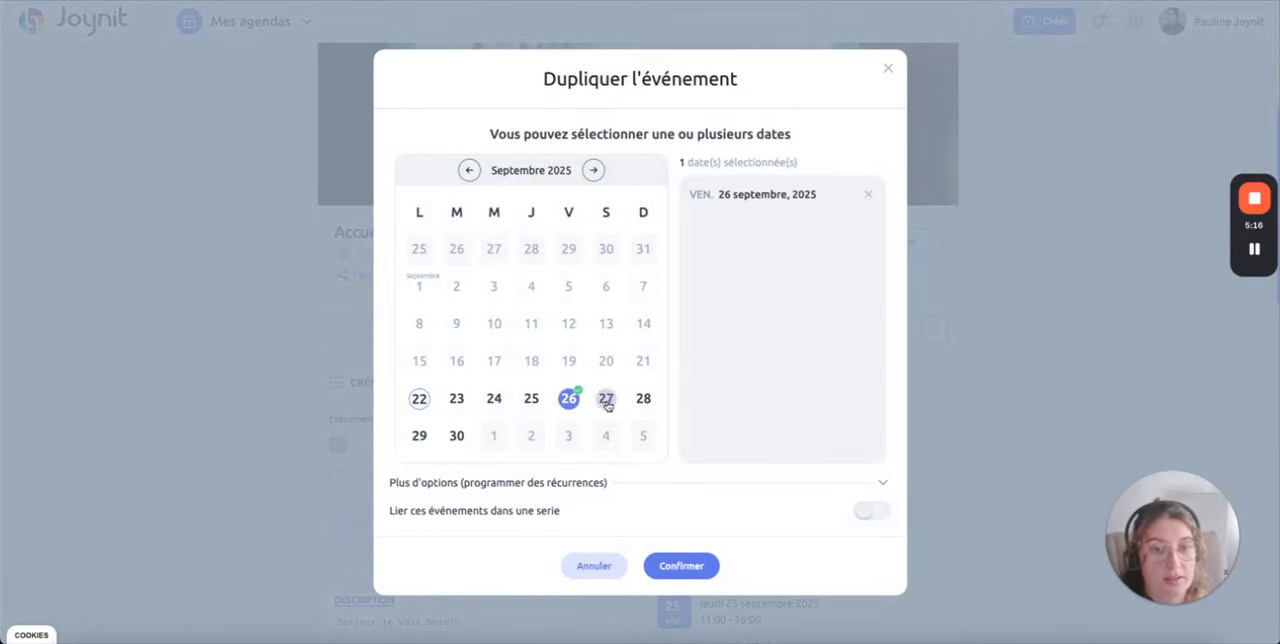
pyautogui.click(606, 400)
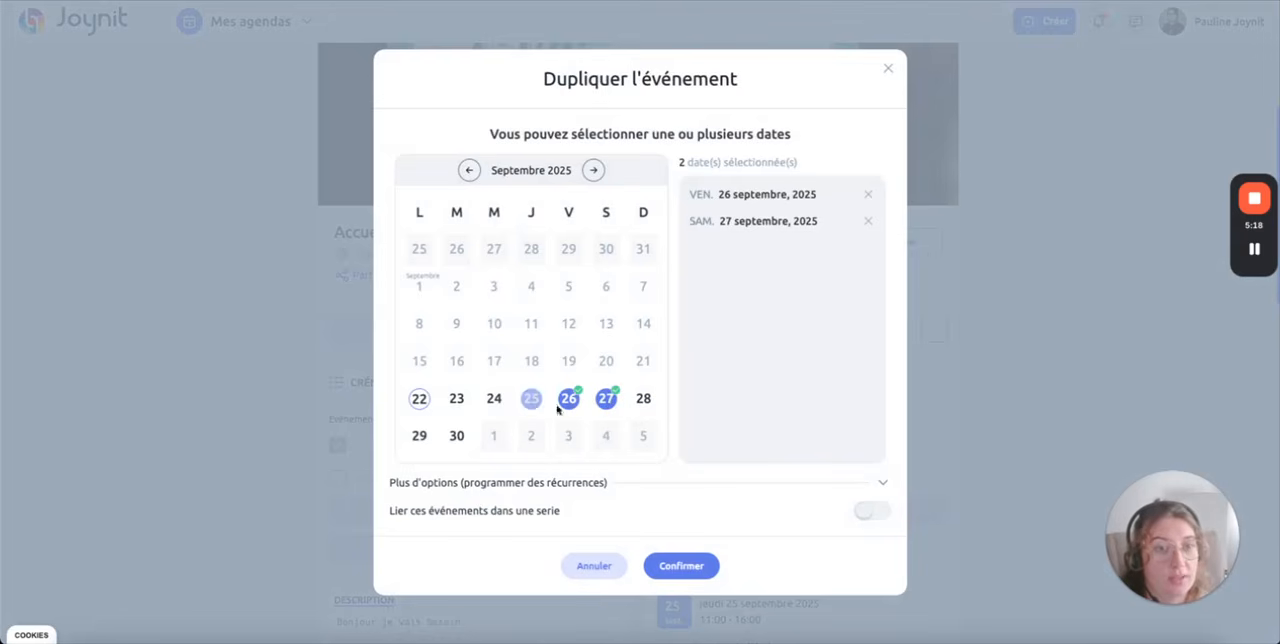
pyautogui.click(888, 69)
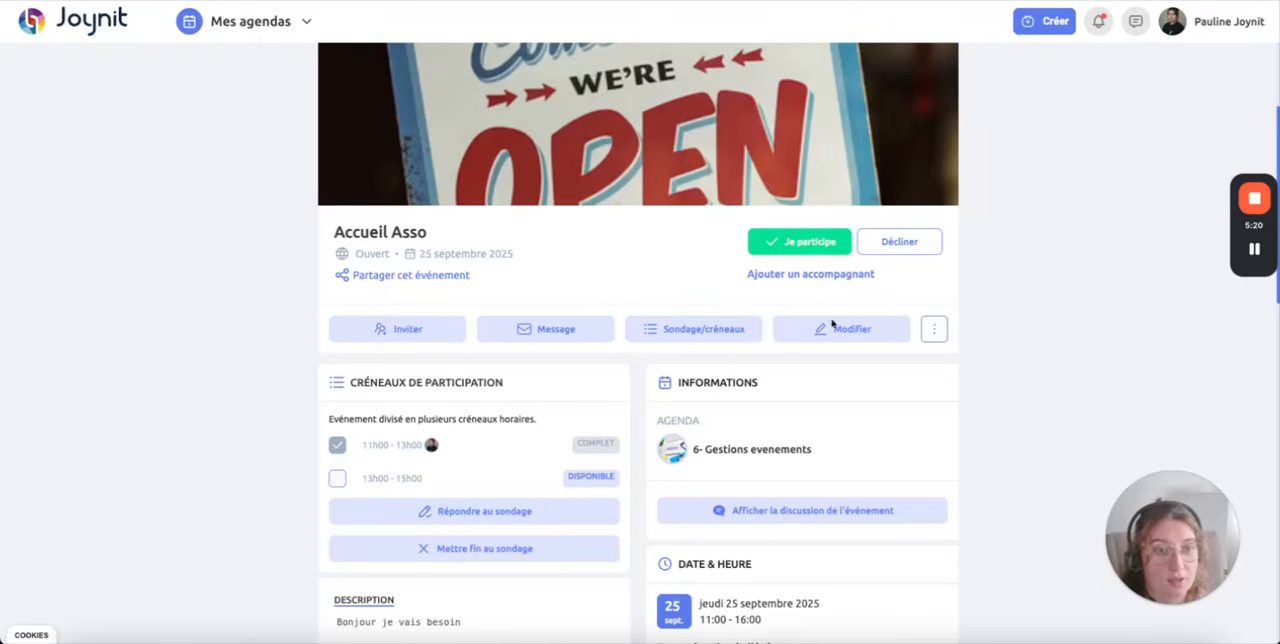
# Step: Open the event's settings and examine the 1H, 24H and 48H email reminders
pyautogui.click(928, 328)
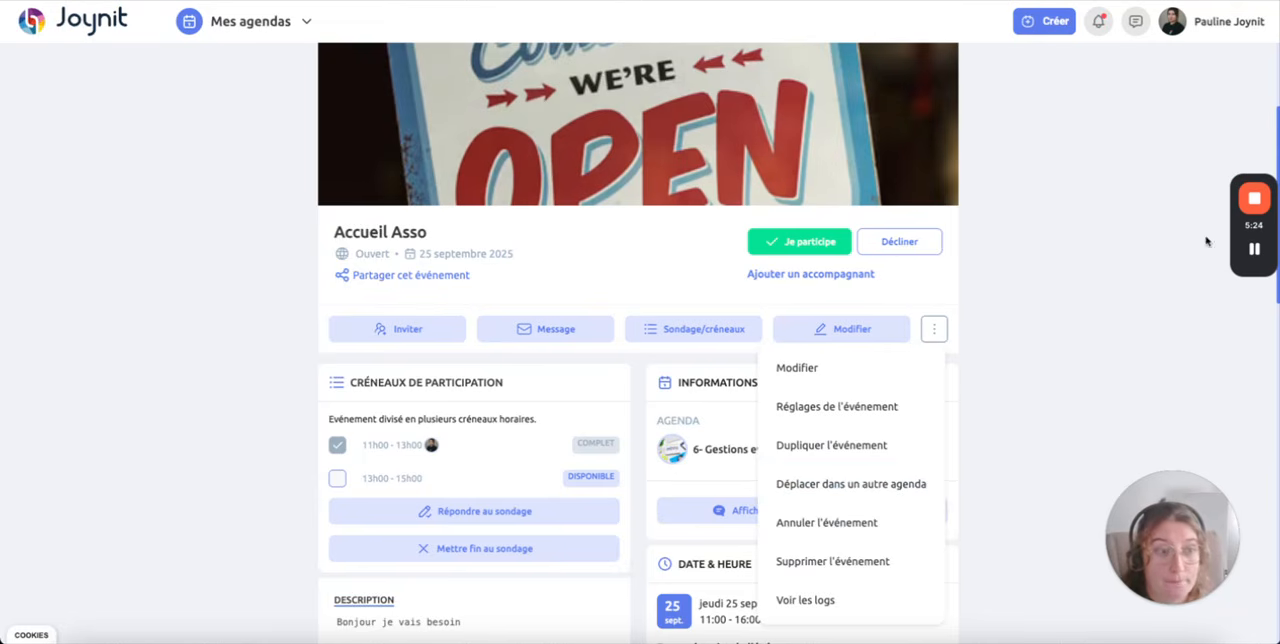
pyautogui.click(846, 408)
pyautogui.moveTo(518, 262); pyautogui.dragTo(677, 361)
pyautogui.click(705, 359)
pyautogui.moveTo(502, 268); pyautogui.dragTo(620, 269)
pyautogui.moveTo(482, 306); pyautogui.dragTo(574, 306)
pyautogui.moveTo(480, 338); pyautogui.dragTo(587, 341)
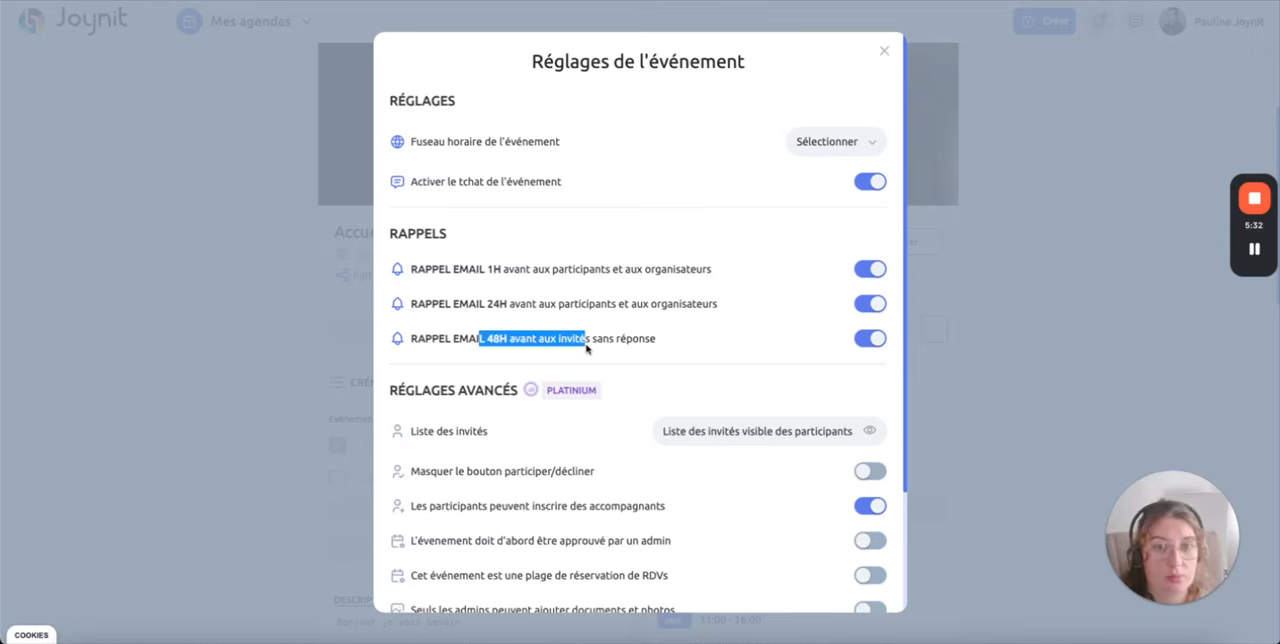
# Step: Review the advanced settings for guest list visibility, companions and admin approval, and confirm the event settings
pyautogui.scroll(-3, 586, 347)
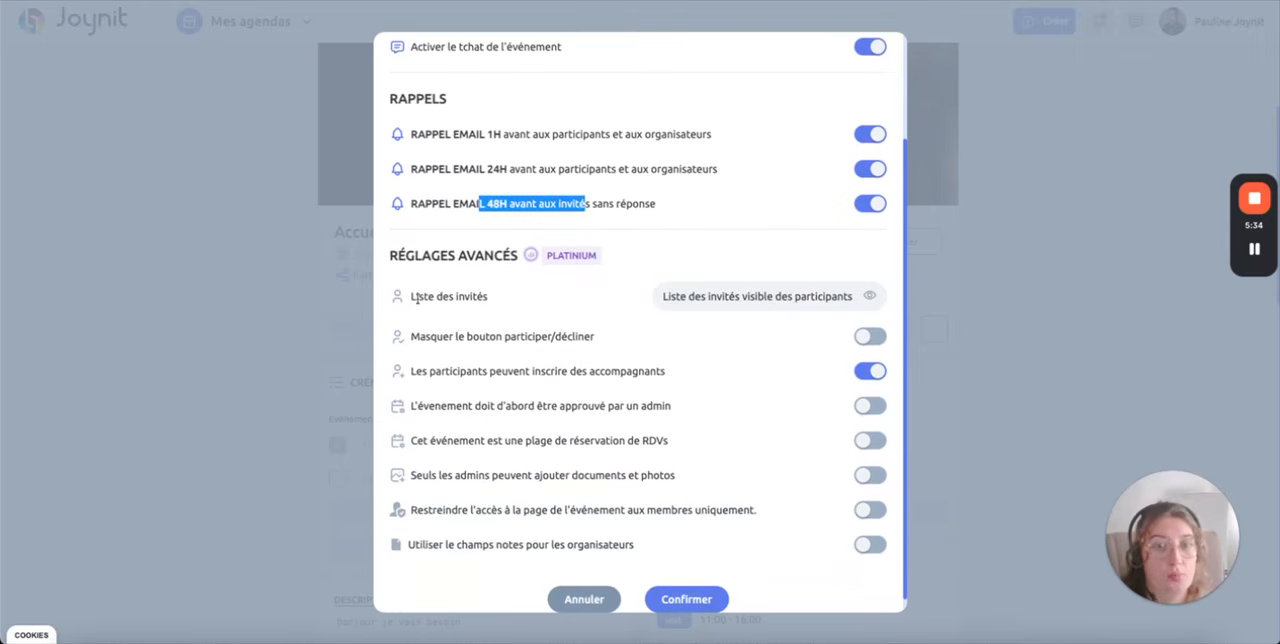
pyautogui.click(770, 298)
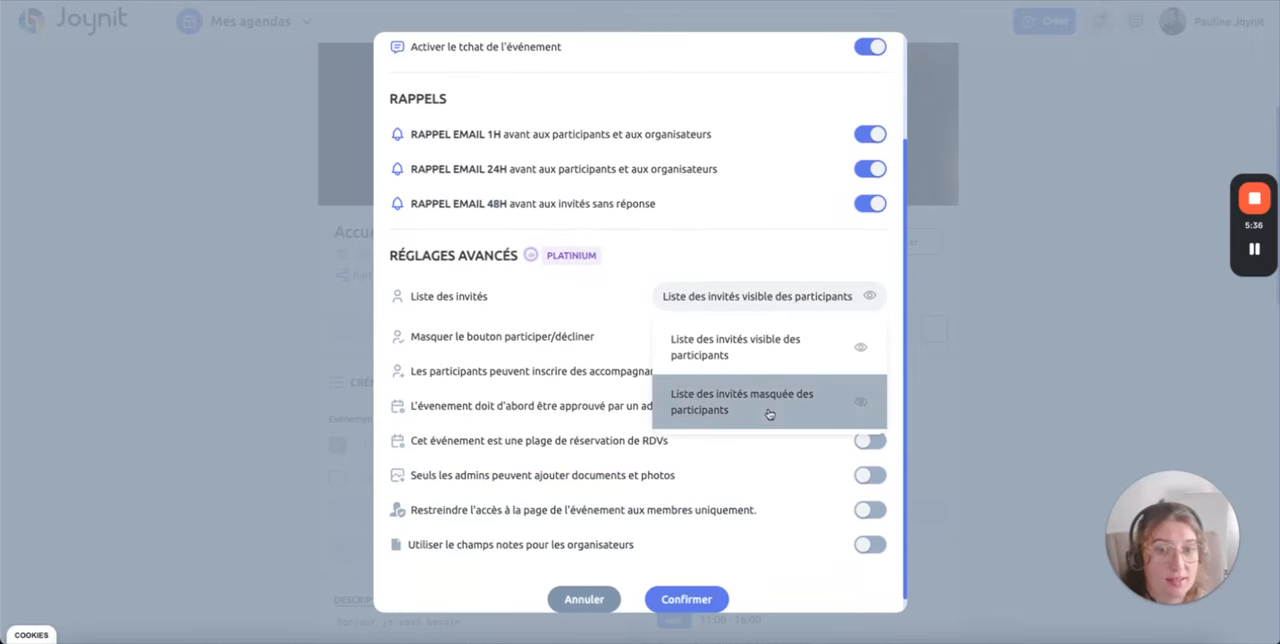
pyautogui.click(528, 306)
pyautogui.moveTo(472, 371); pyautogui.dragTo(611, 393)
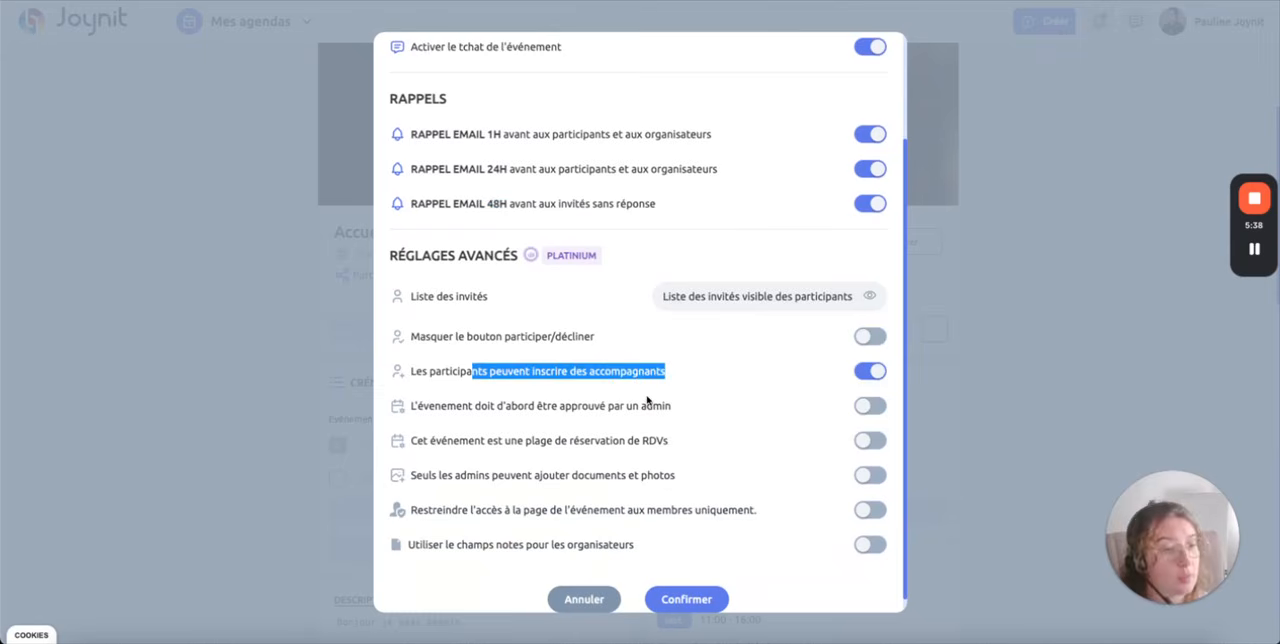
pyautogui.scroll(-1, 637, 389)
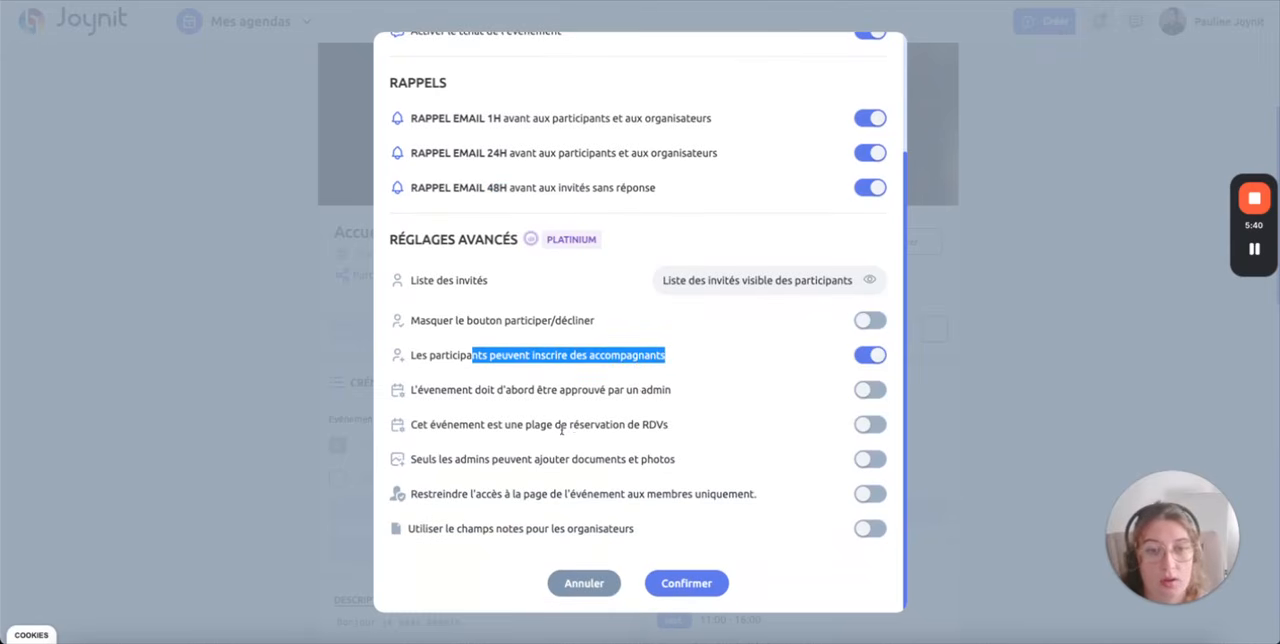
pyautogui.moveTo(468, 390); pyautogui.dragTo(674, 405)
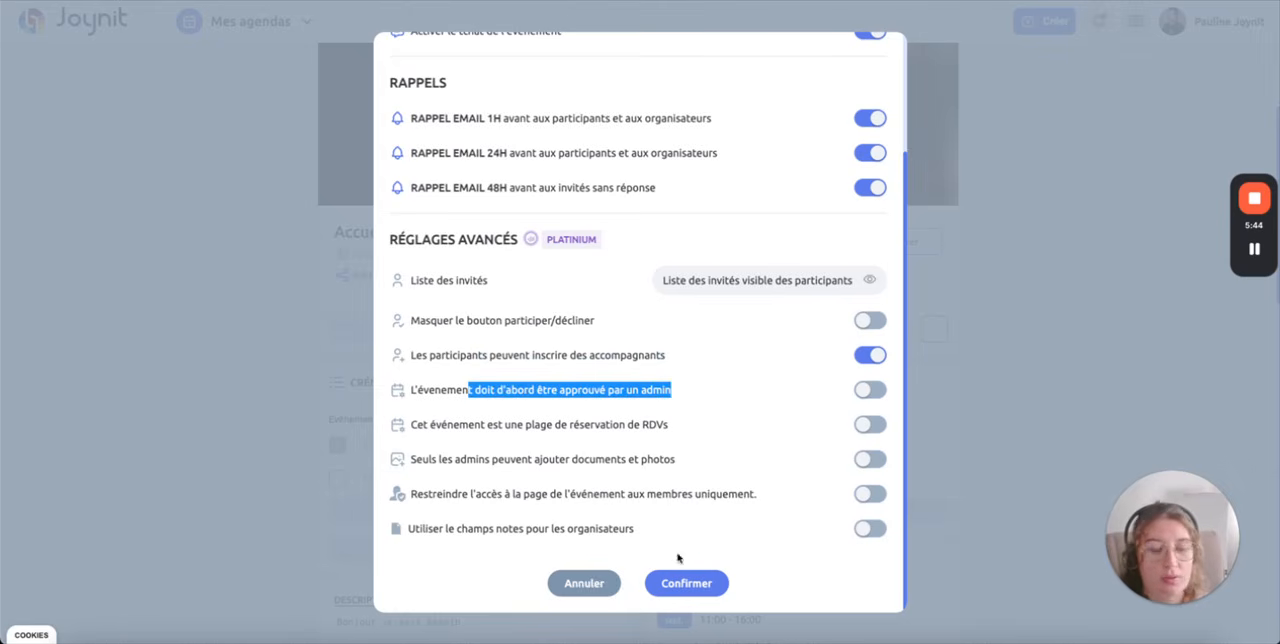
pyautogui.click(695, 583)
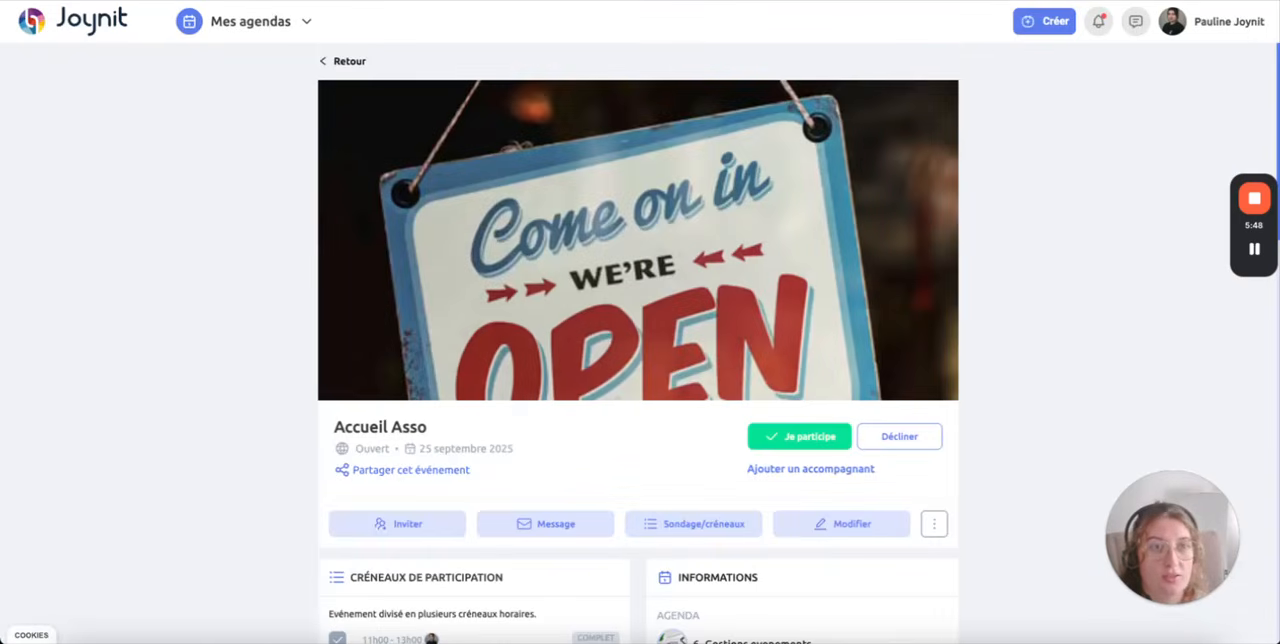
# Step: Return to the agenda and display its resource view grouped by event type
pyautogui.hotkey('alt', 'Left')
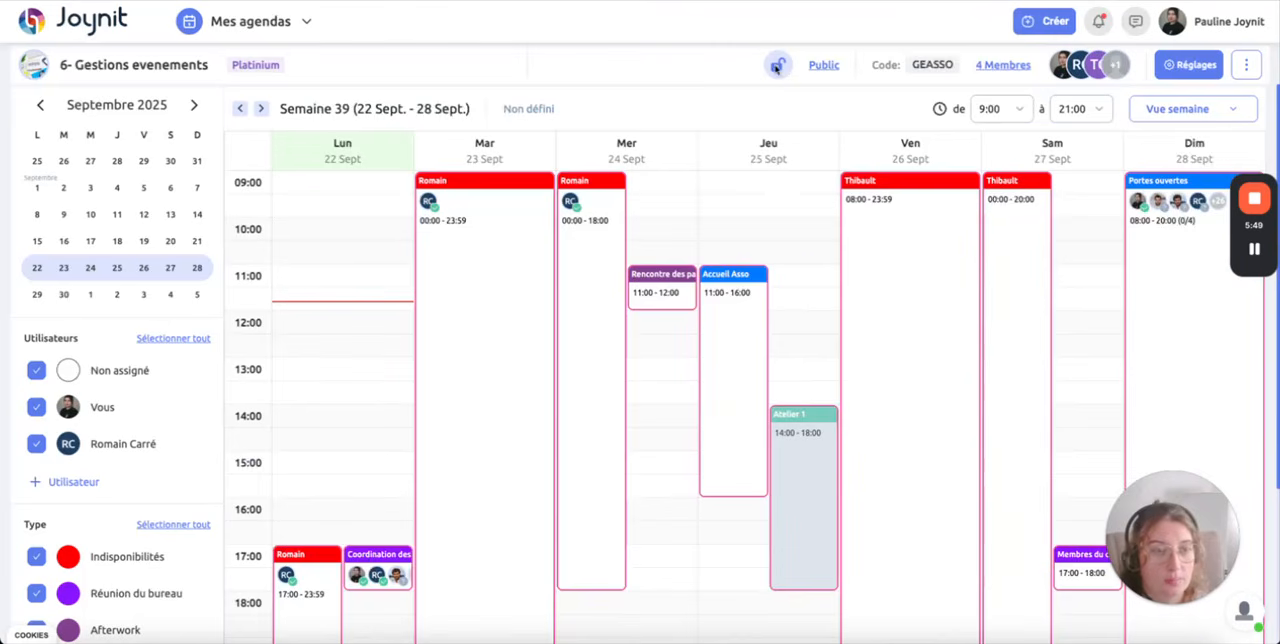
pyautogui.click(1175, 110)
pyautogui.click(1165, 288)
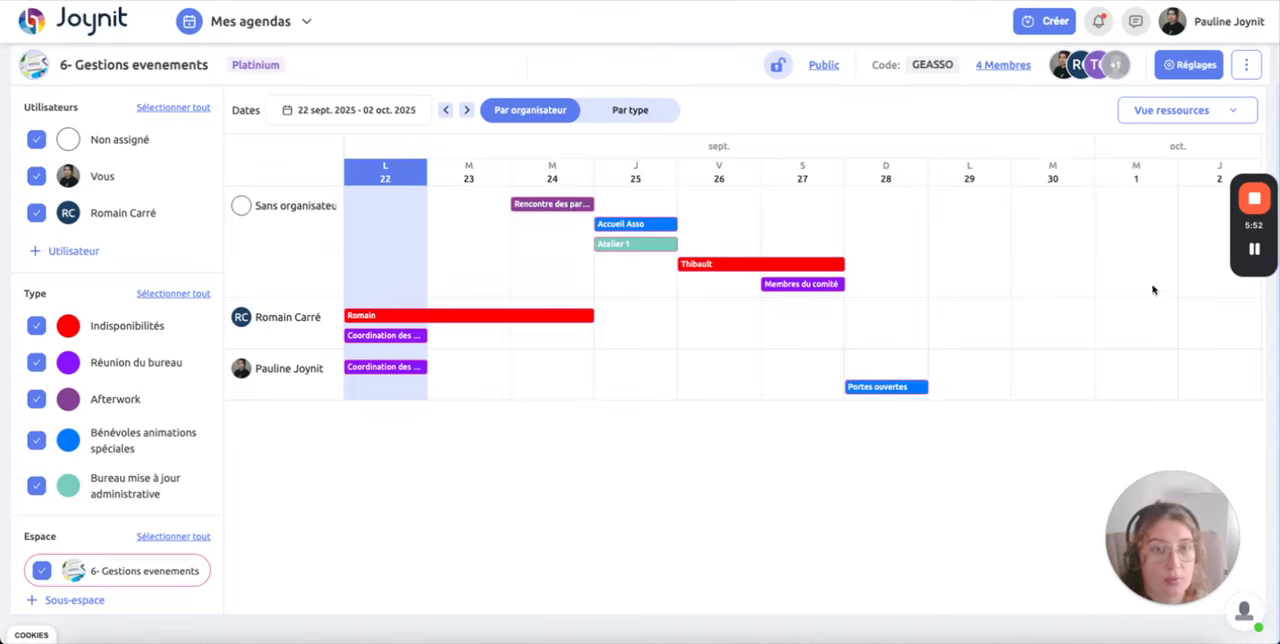
pyautogui.click(590, 112)
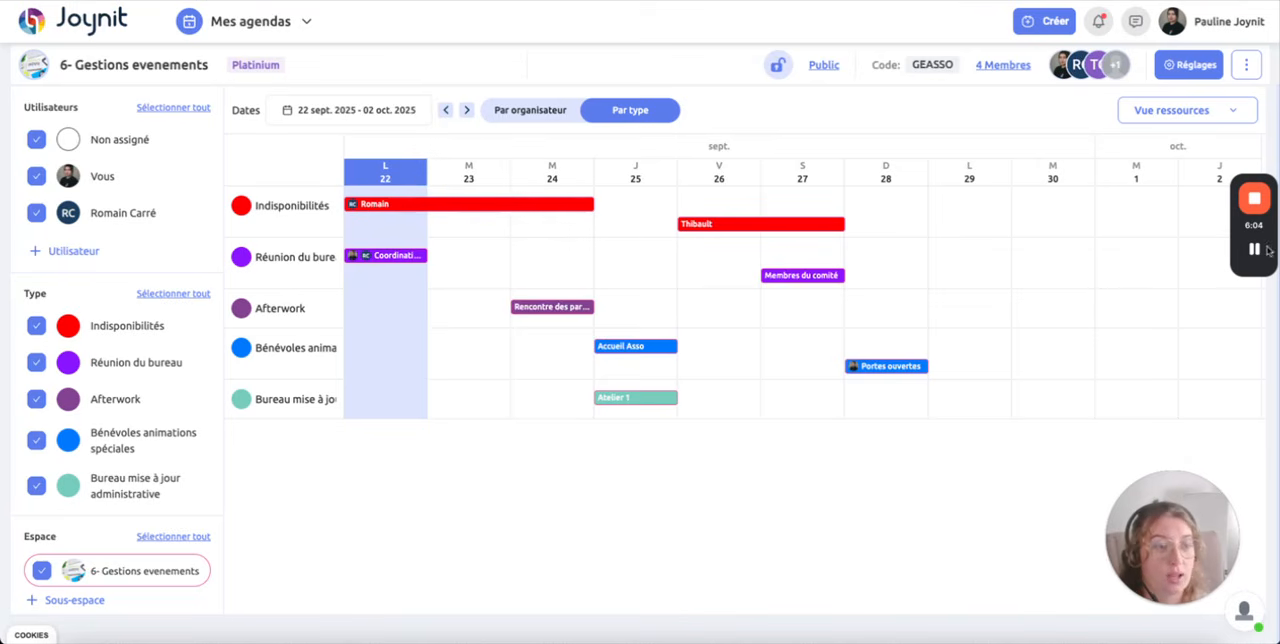
pyautogui.moveTo(1258, 252)
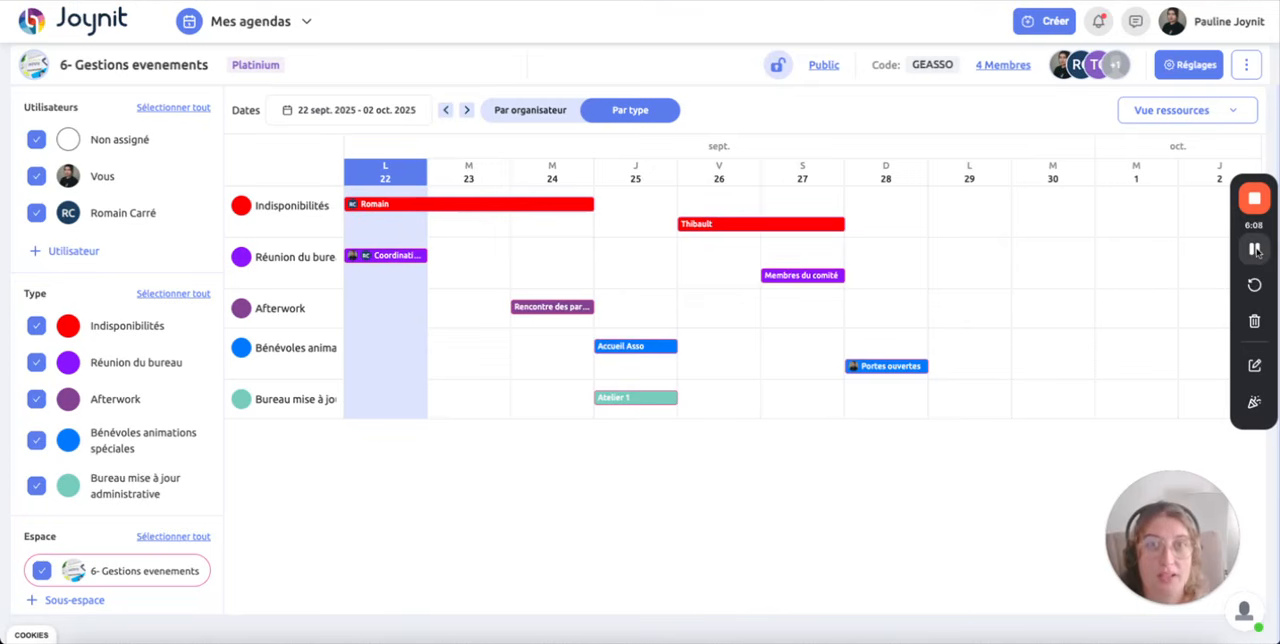
# Step: From the month view, start a new meeting event on 23 September 2025 and title it "Trimestrielle"
pyautogui.click(1160, 111)
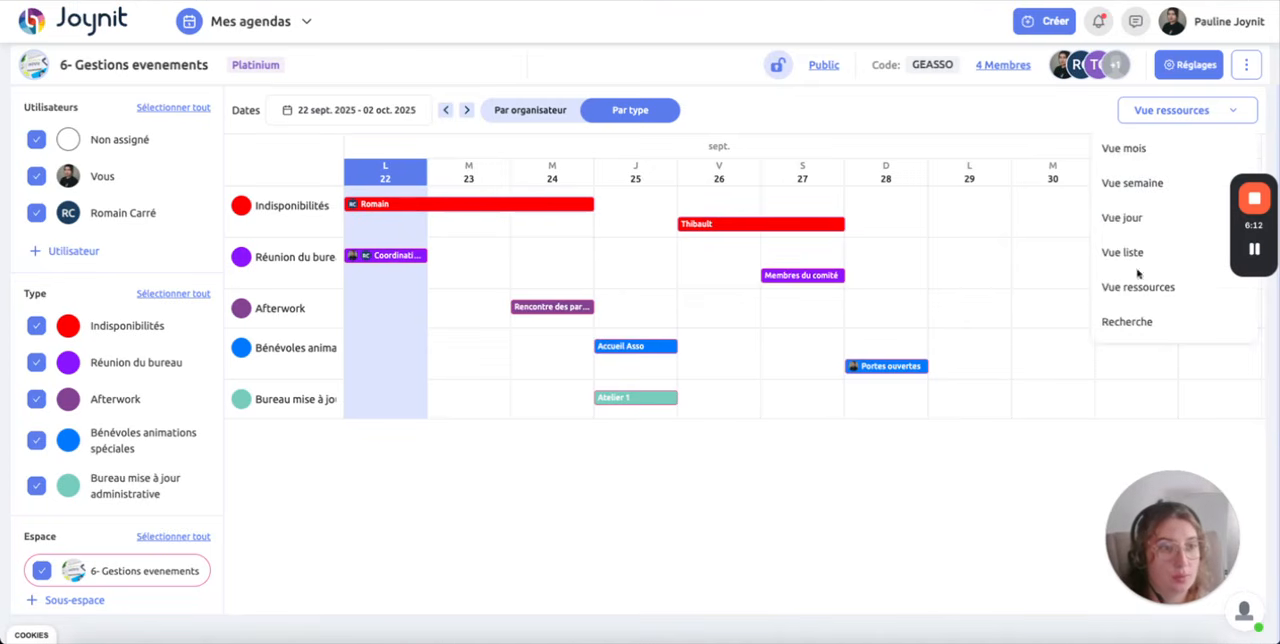
pyautogui.click(1126, 150)
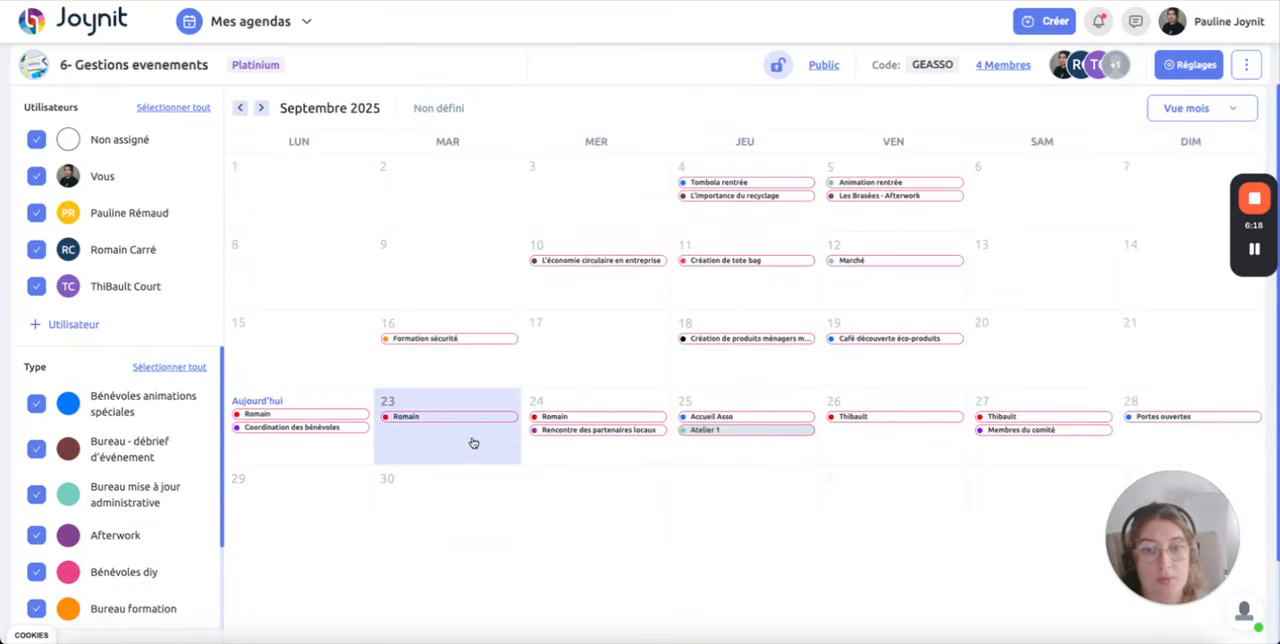
pyautogui.click(475, 443)
pyautogui.click(465, 159)
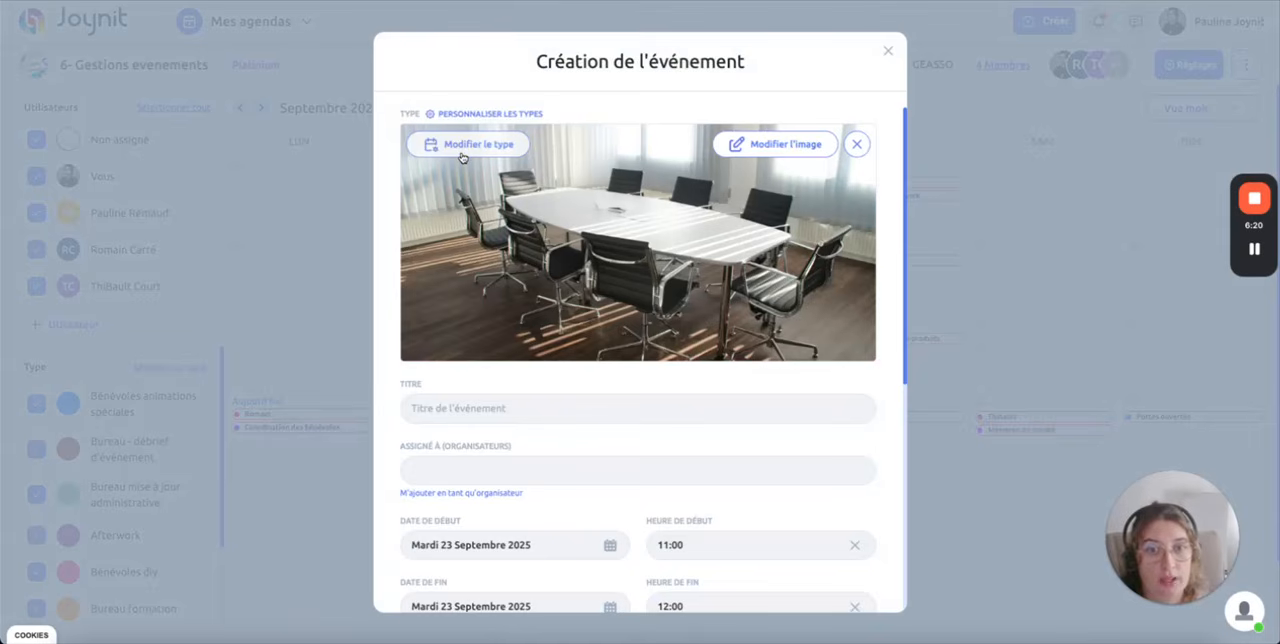
pyautogui.click(480, 403)
pyautogui.write('Trésorerie')
# Step: Assign yourself and the first two listed members as the event's organisers
pyautogui.scroll(-1, 557, 357)
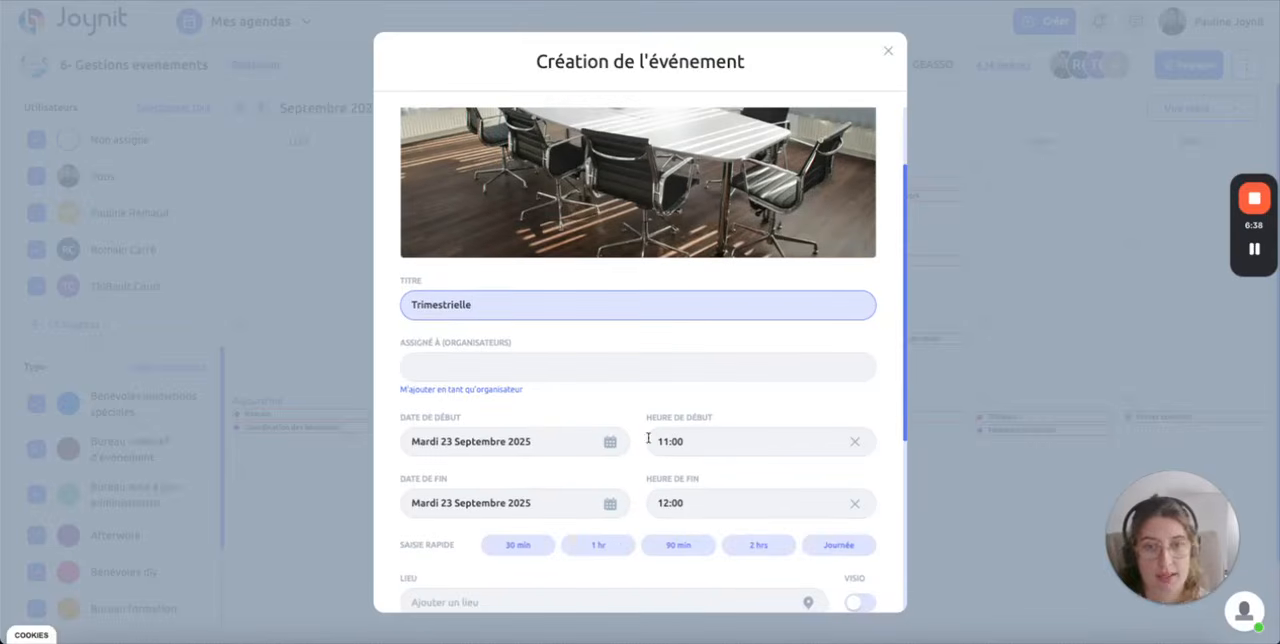
pyautogui.click(557, 357)
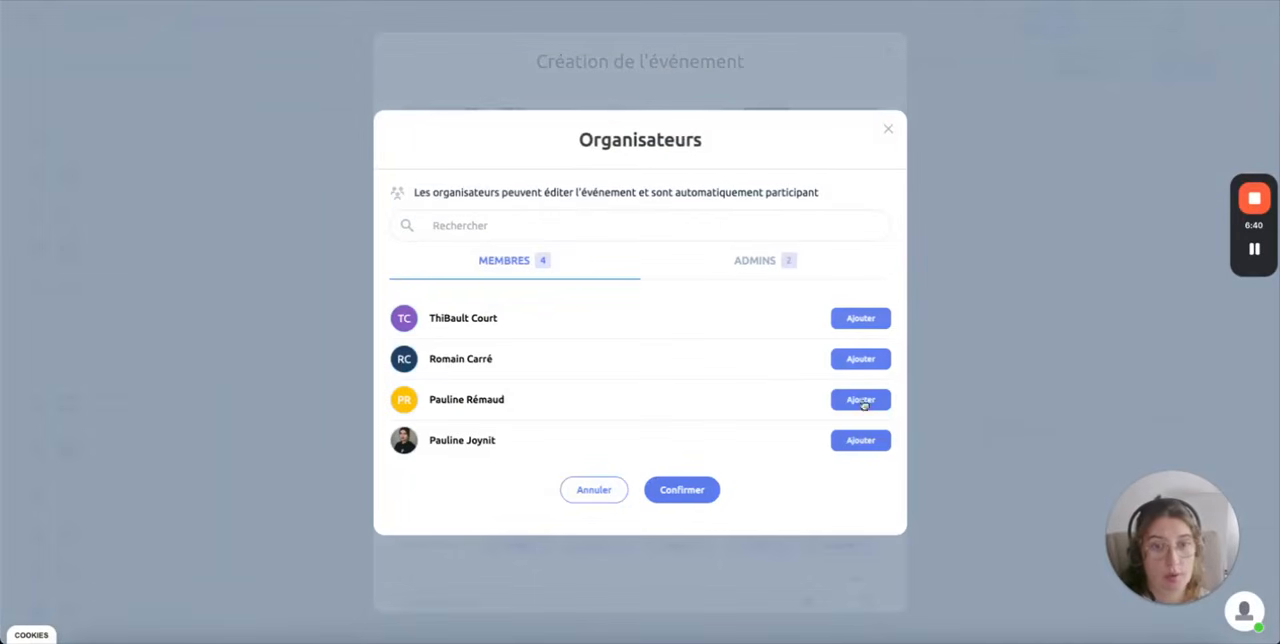
pyautogui.click(866, 442)
pyautogui.click(857, 341)
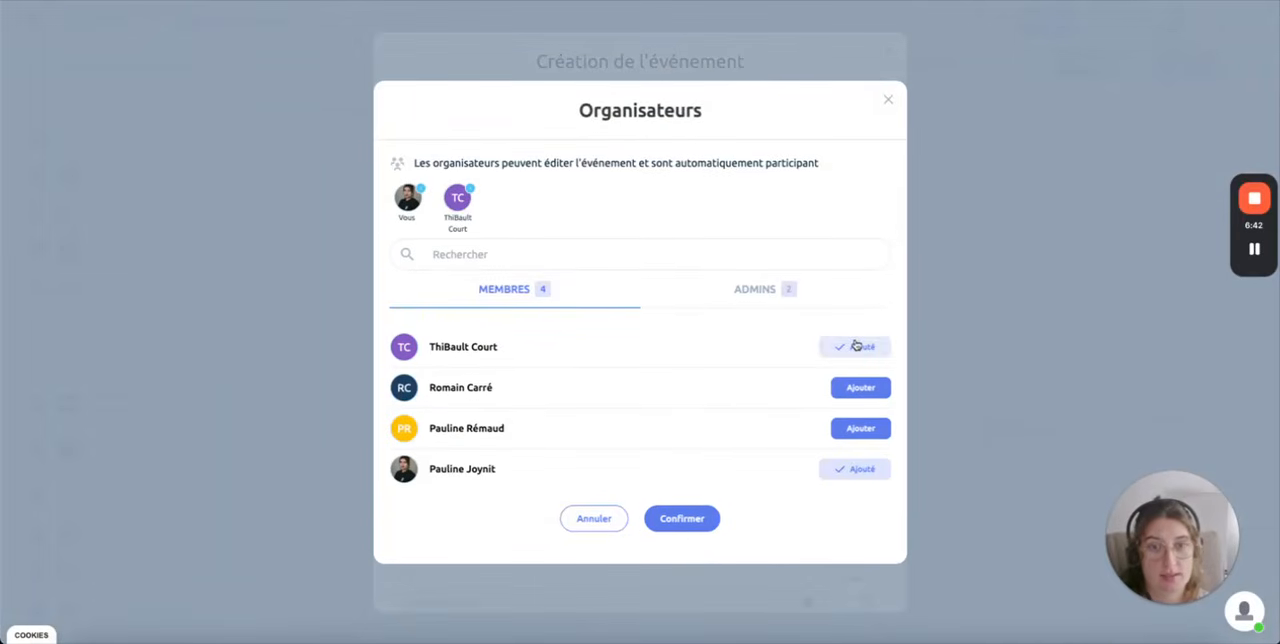
pyautogui.click(823, 287)
pyautogui.click(860, 401)
pyautogui.click(701, 510)
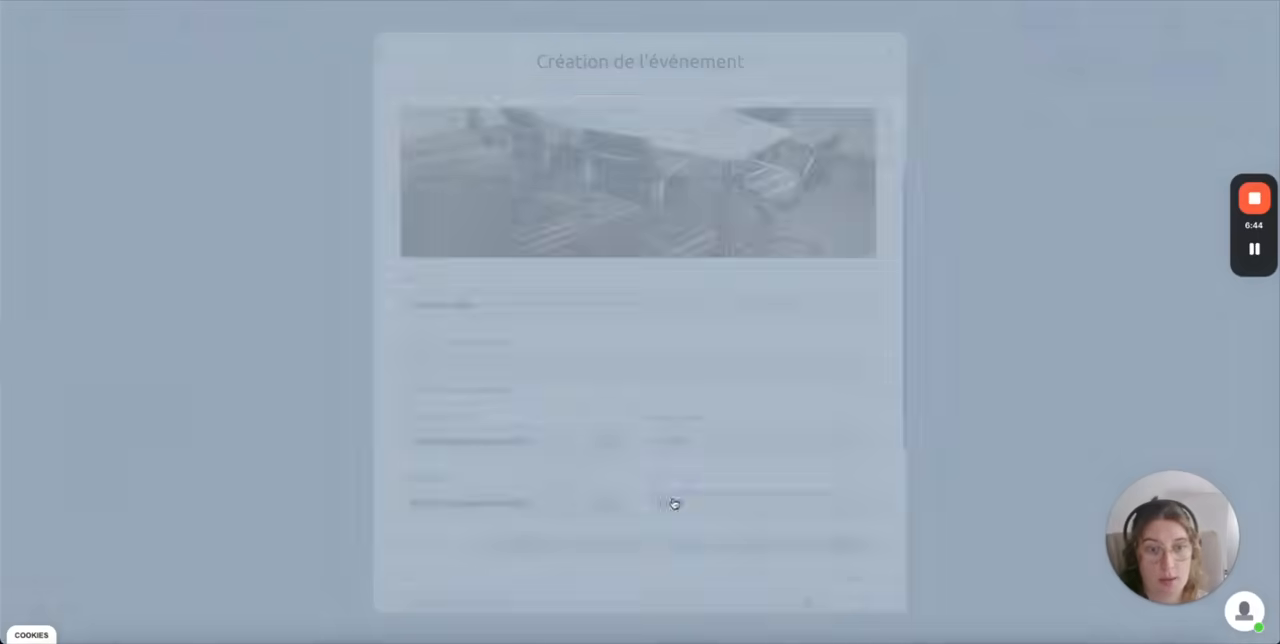
# Step: Set the event's location by entering a partial street address and choosing the second suggested match
pyautogui.scroll(-1, 676, 405)
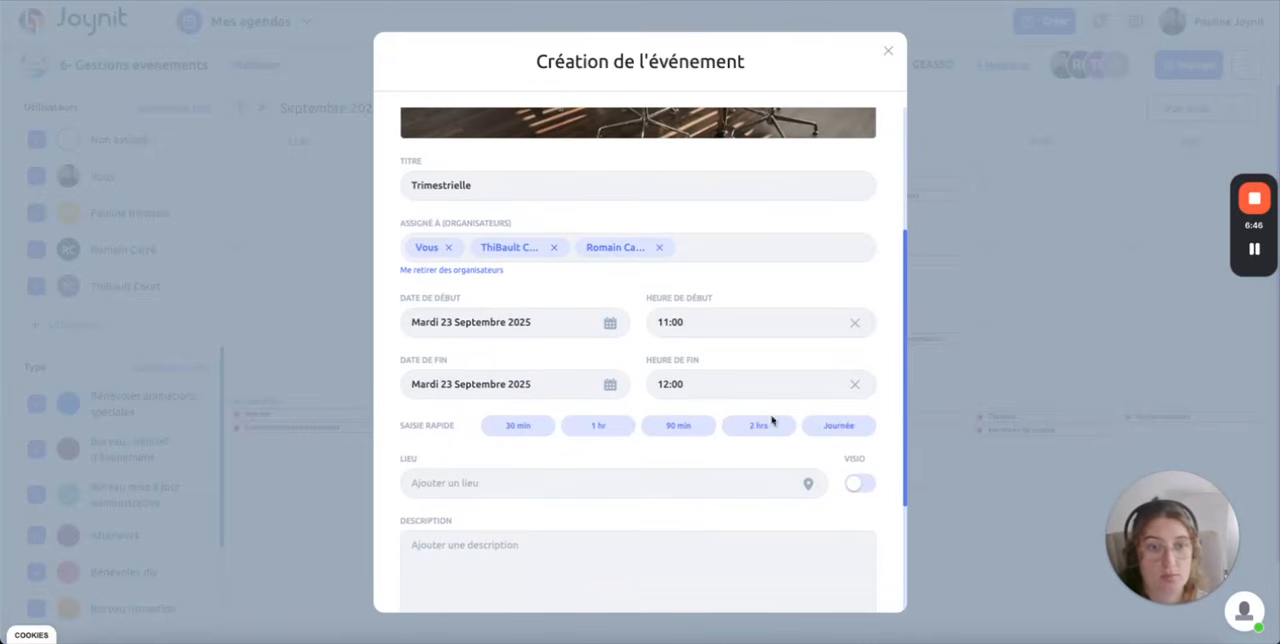
pyautogui.scroll(-1, 682, 475)
pyautogui.click(543, 364)
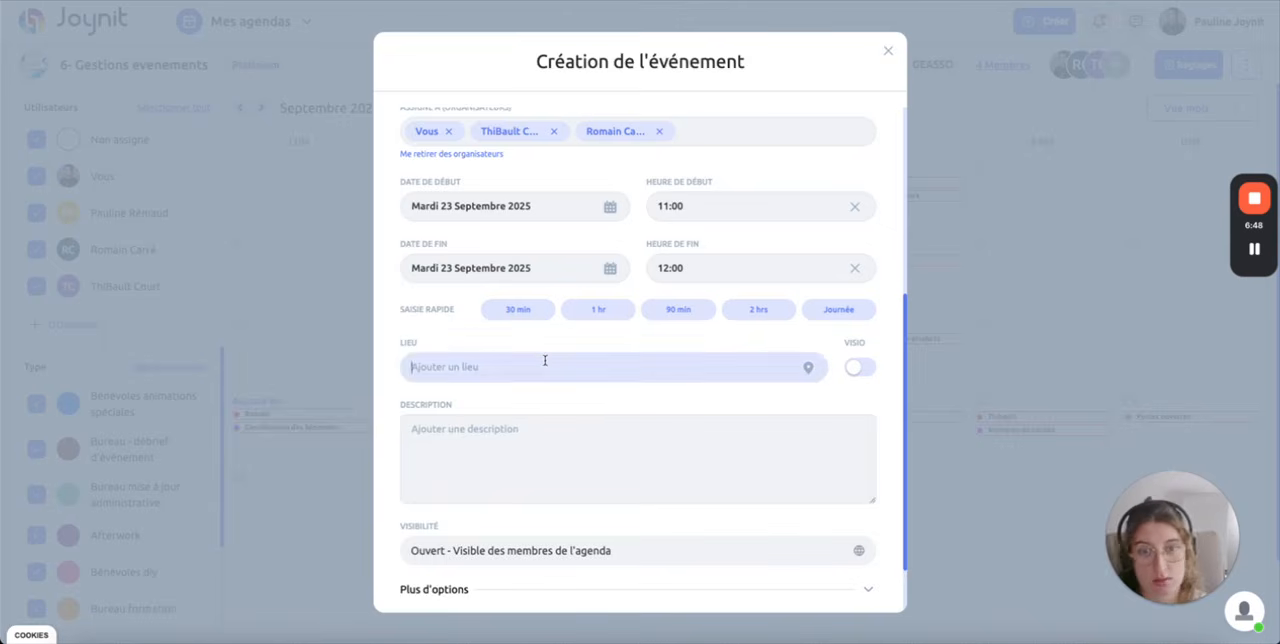
pyautogui.write('65 route')
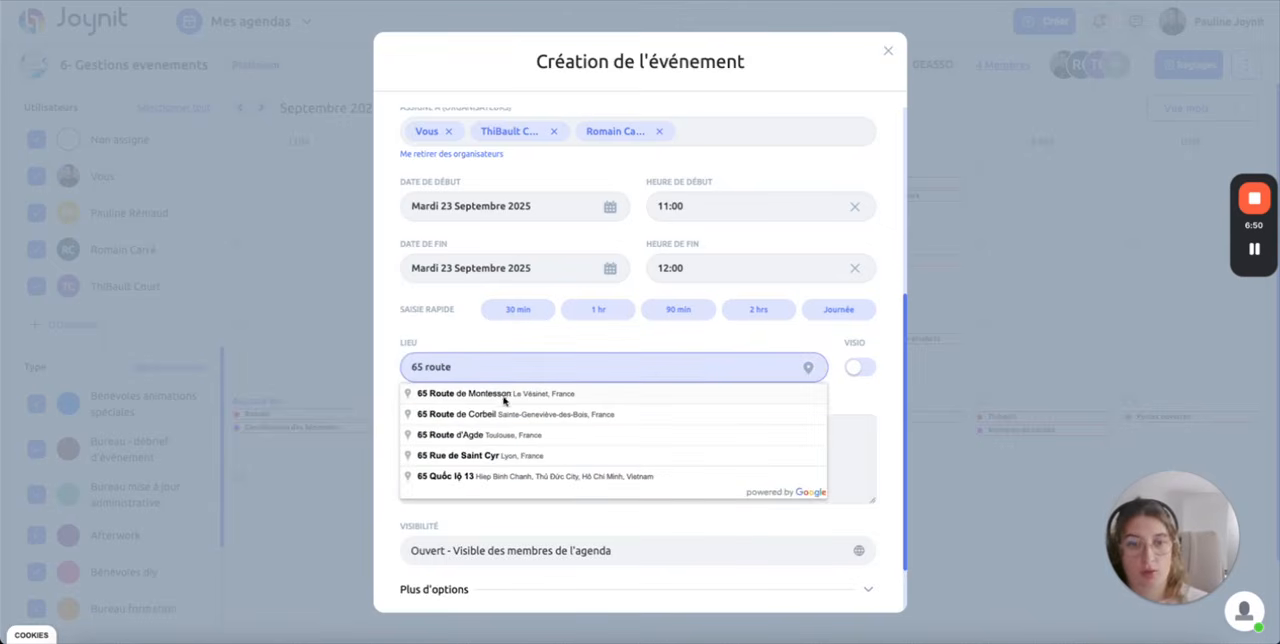
pyautogui.click(505, 414)
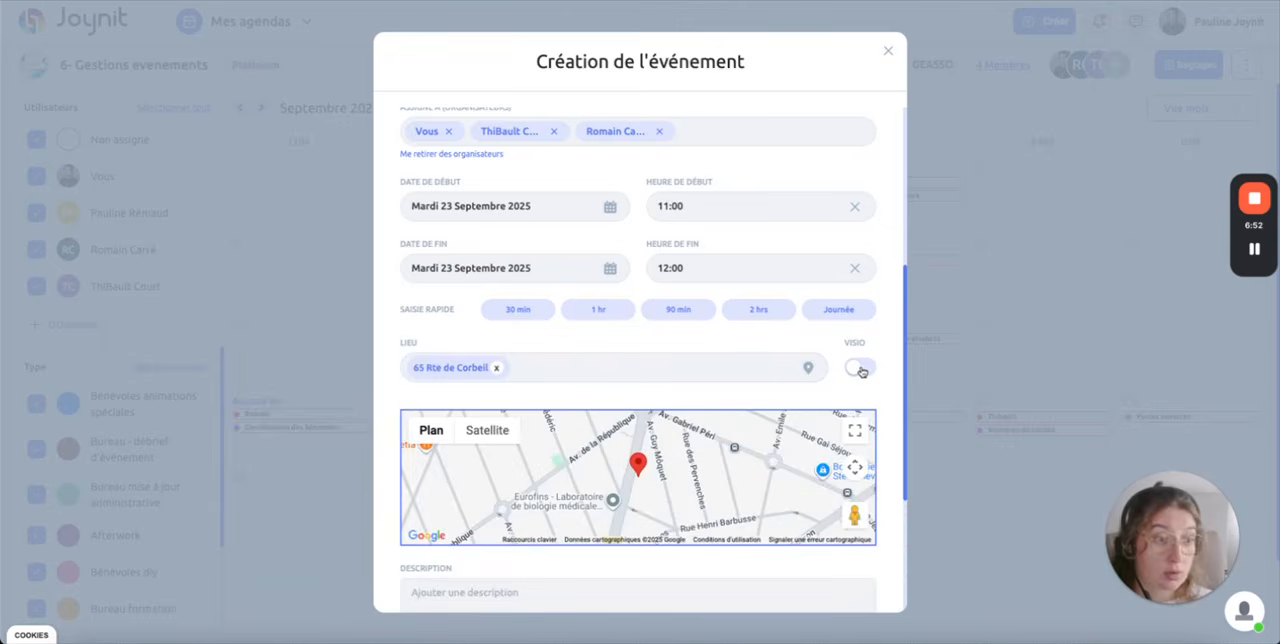
# Step: Enter "Échange sur le budget ....." as the event's description
pyautogui.scroll(-2, 537, 369)
pyautogui.click(549, 394)
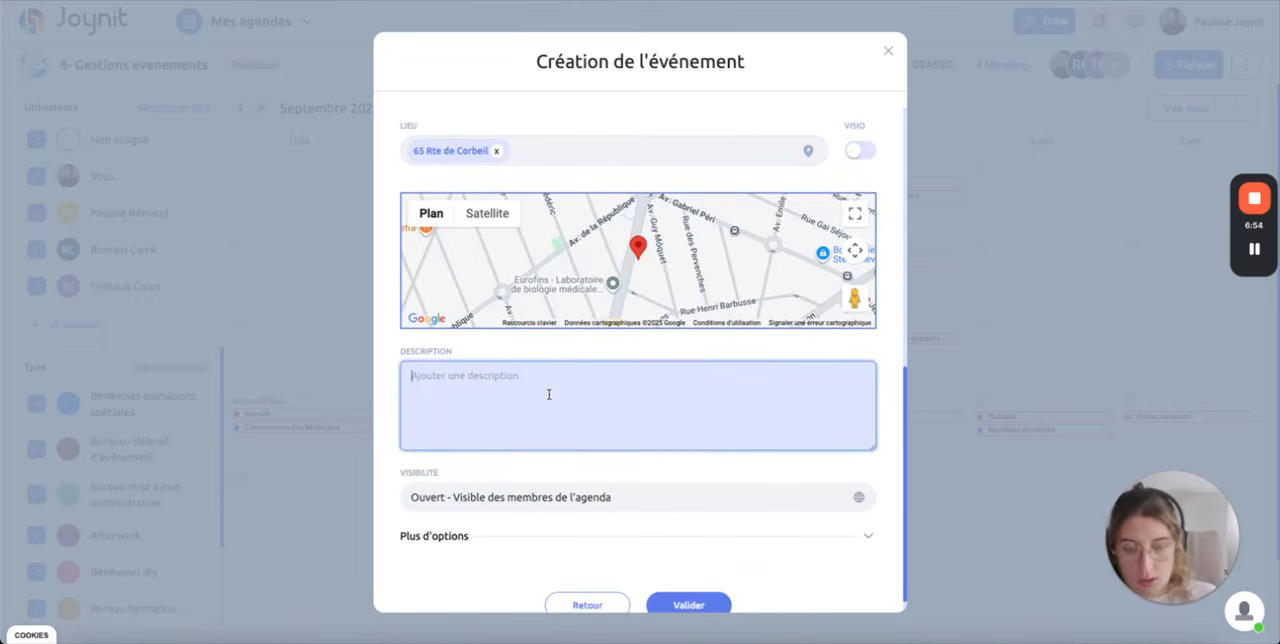
pyautogui.write('Échange sur le budget .....')
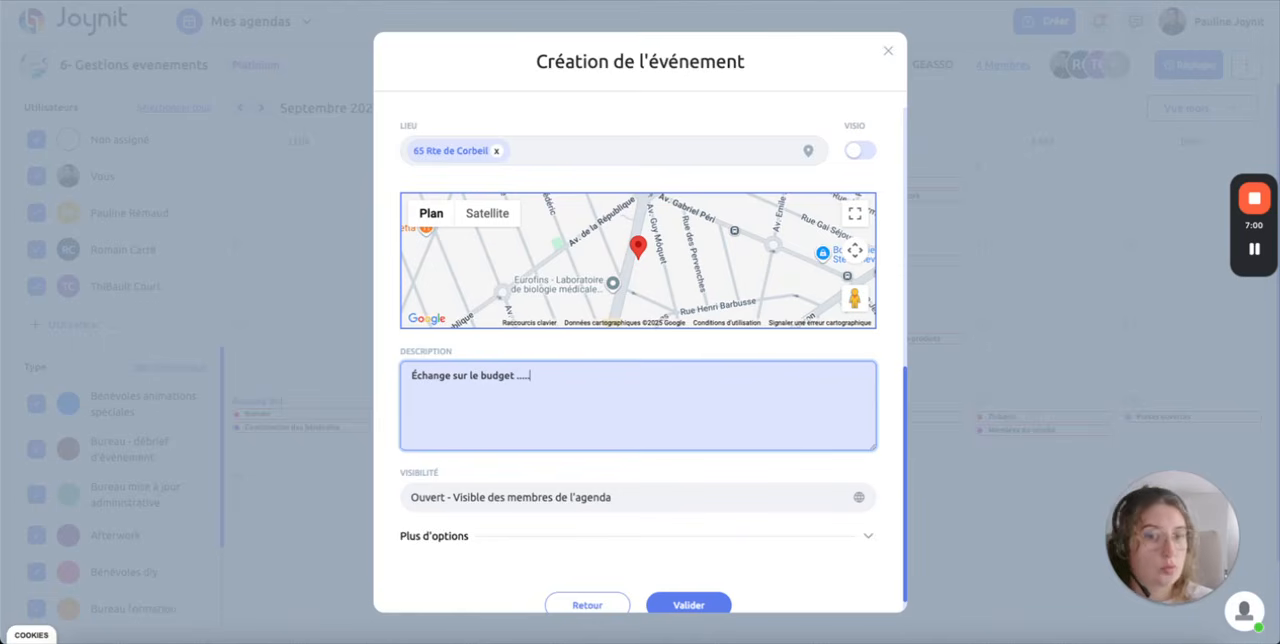
pyautogui.write('.')
# Step: Complete the description as "Échange sur le budget ......" and restrict the event's visibility to admins and selected guests
pyautogui.scroll(-1, 640, 446)
pyautogui.click(608, 476)
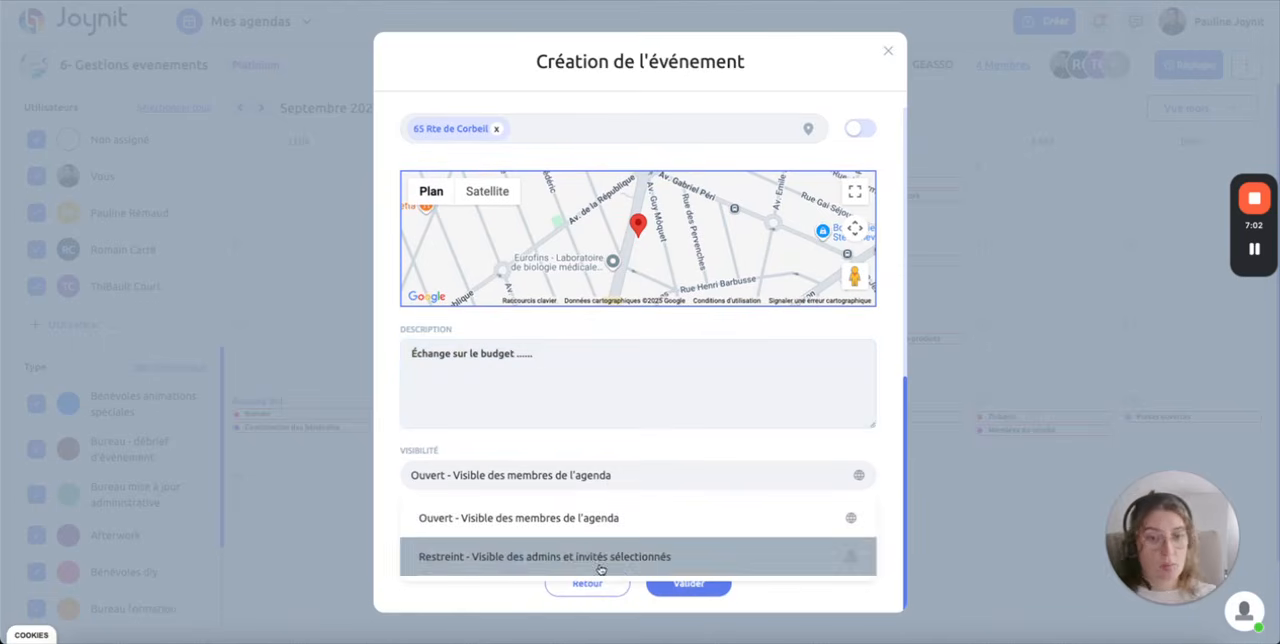
pyautogui.click(560, 556)
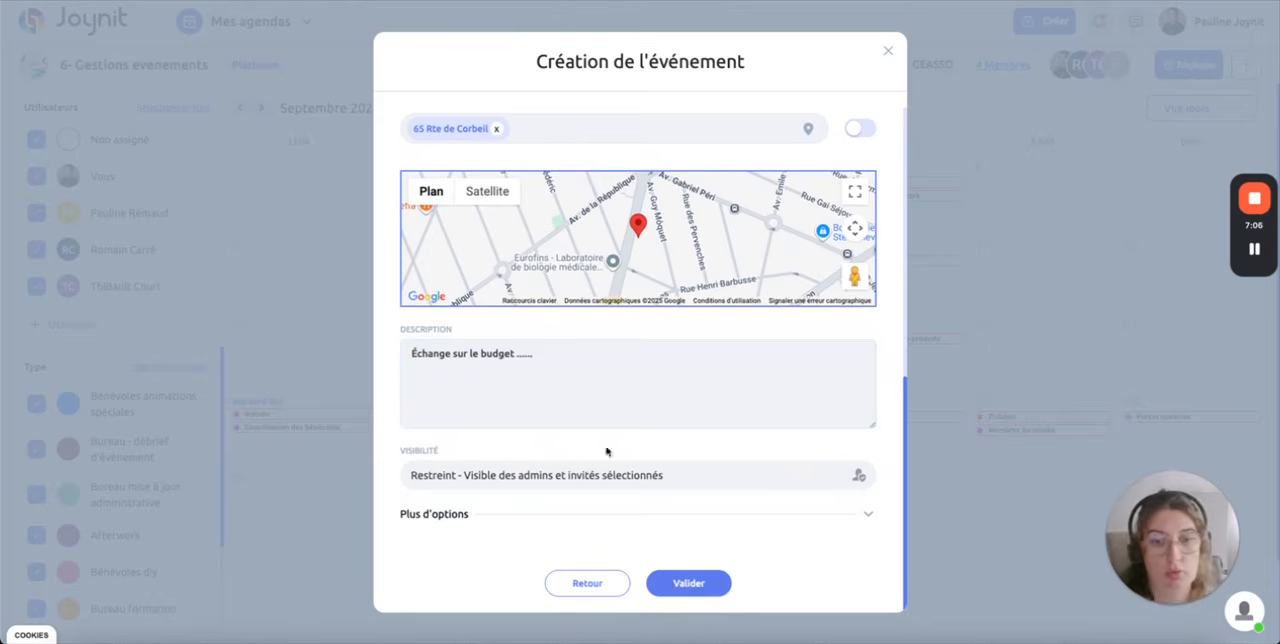
# Step: Review the "Trimestrielle" event's details, validate its creation and preview it on 23 September in the month view
pyautogui.scroll(5, 577, 509)
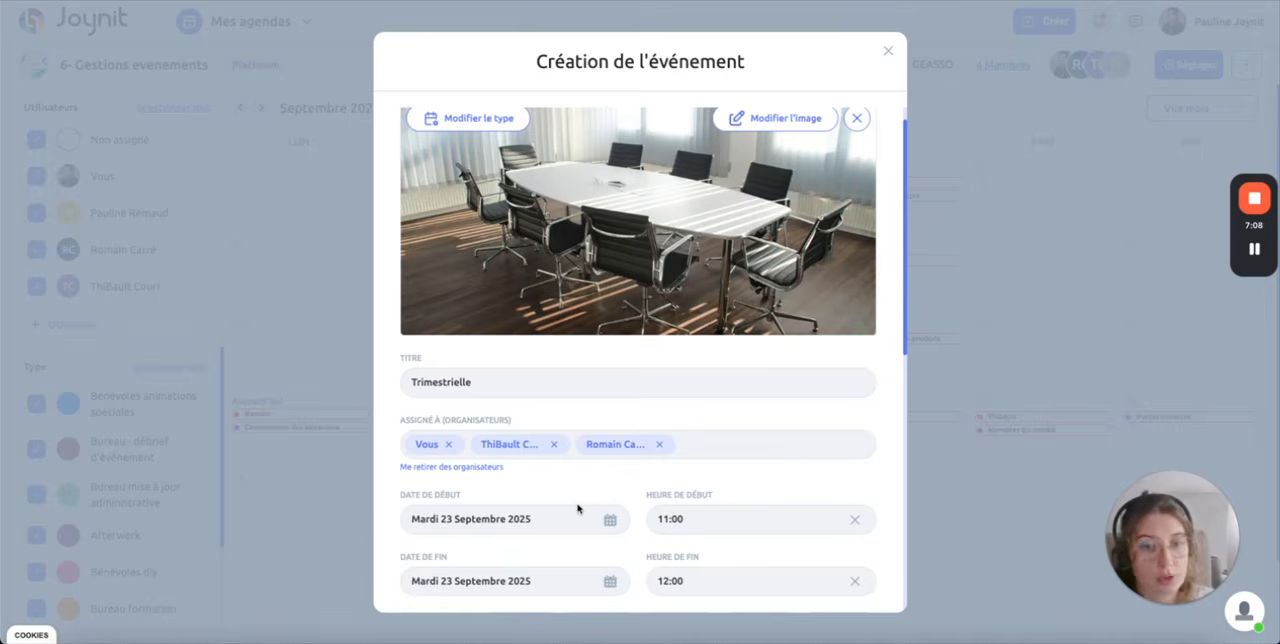
pyautogui.scroll(-5, 577, 509)
pyautogui.click(662, 586)
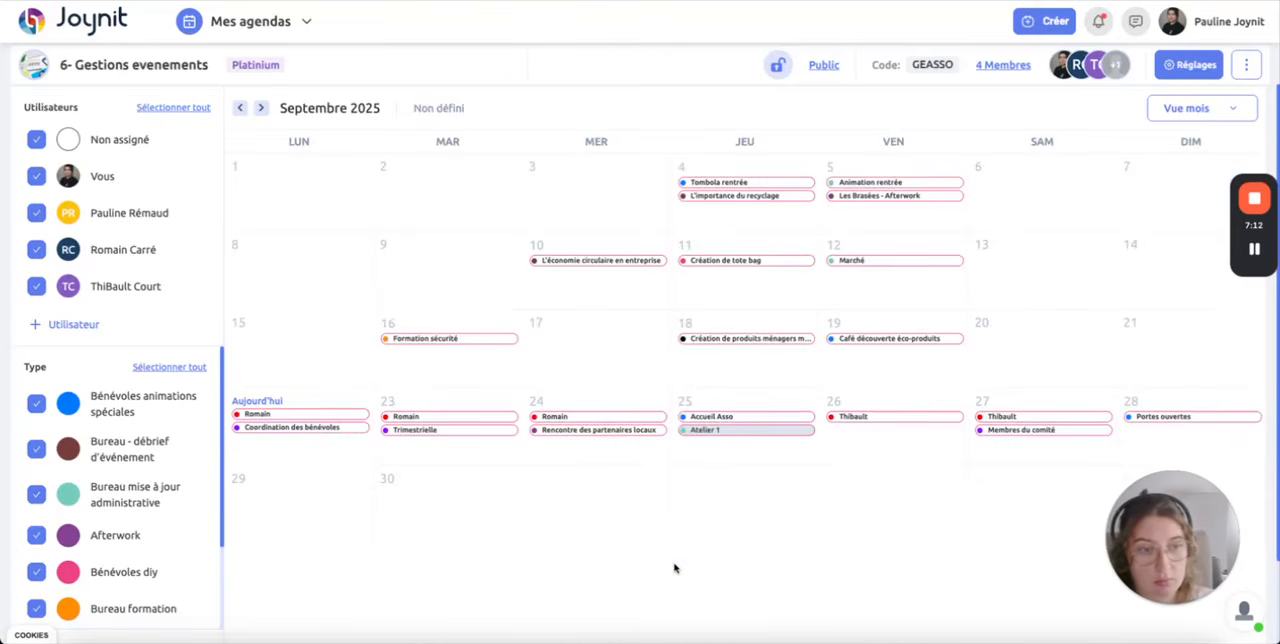
pyautogui.moveTo(436, 432)
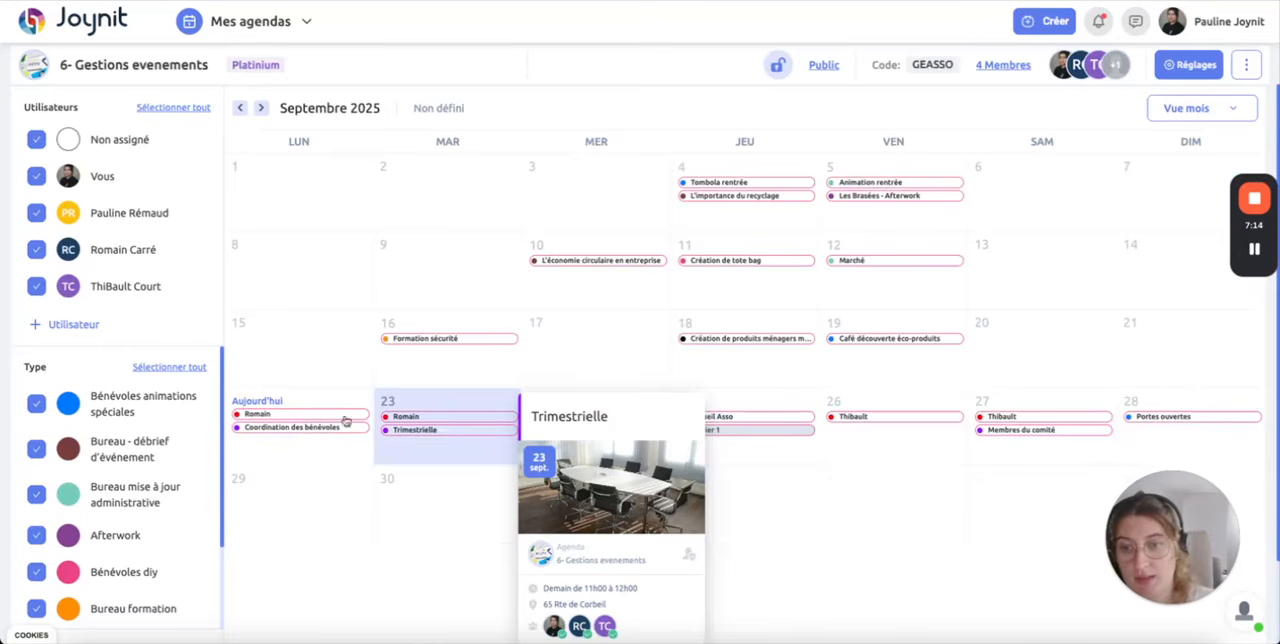
# Step: Filter the month view to show only events of the "Réunion du bureau" type
pyautogui.click(169, 366)
pyautogui.scroll(-2, 86, 584)
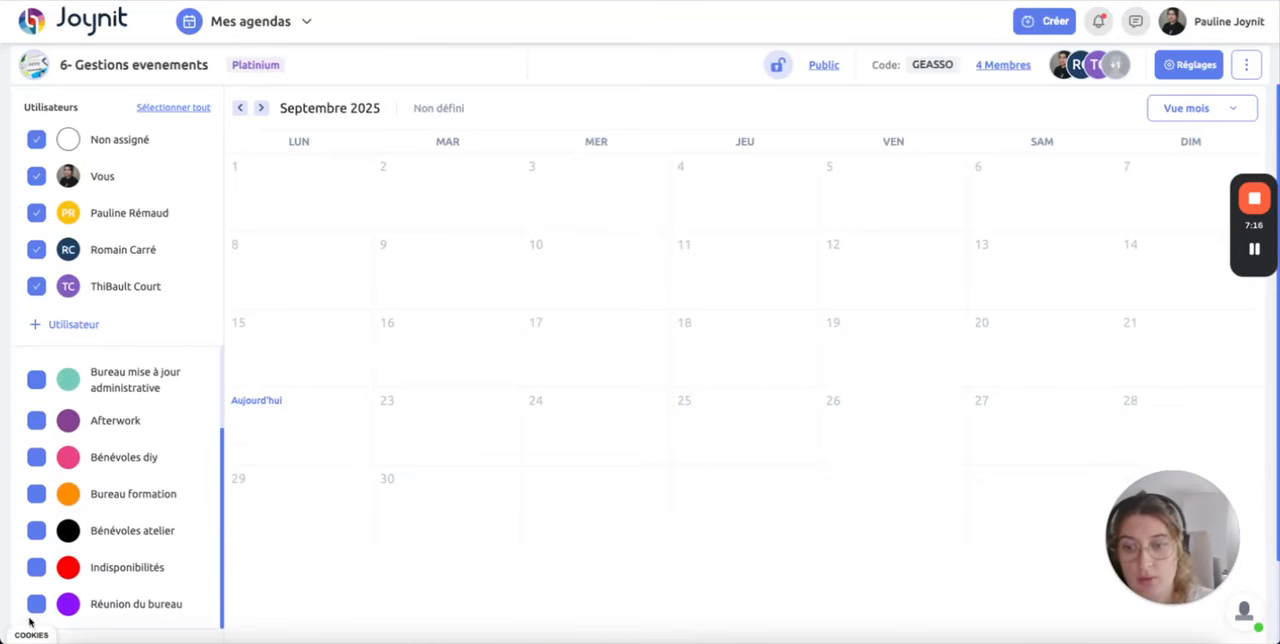
pyautogui.click(36, 604)
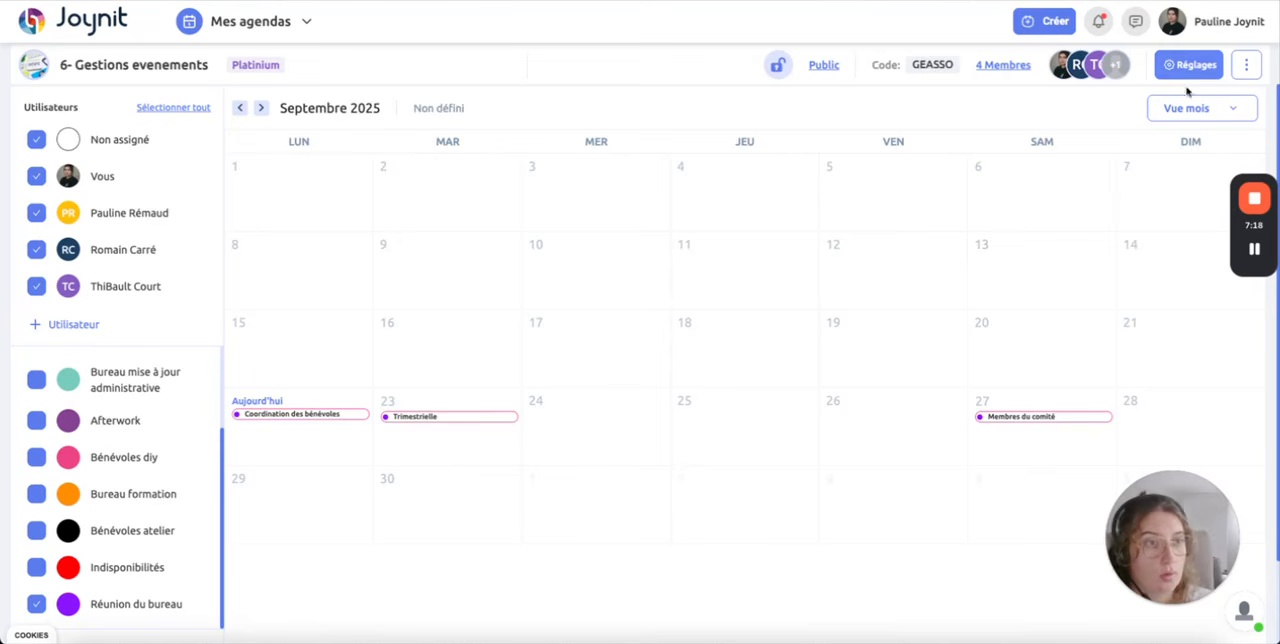
# Step: Search the agenda's events for "trime" in the search view and open the "Trimestrielle" event page
pyautogui.click(1168, 112)
pyautogui.click(1105, 314)
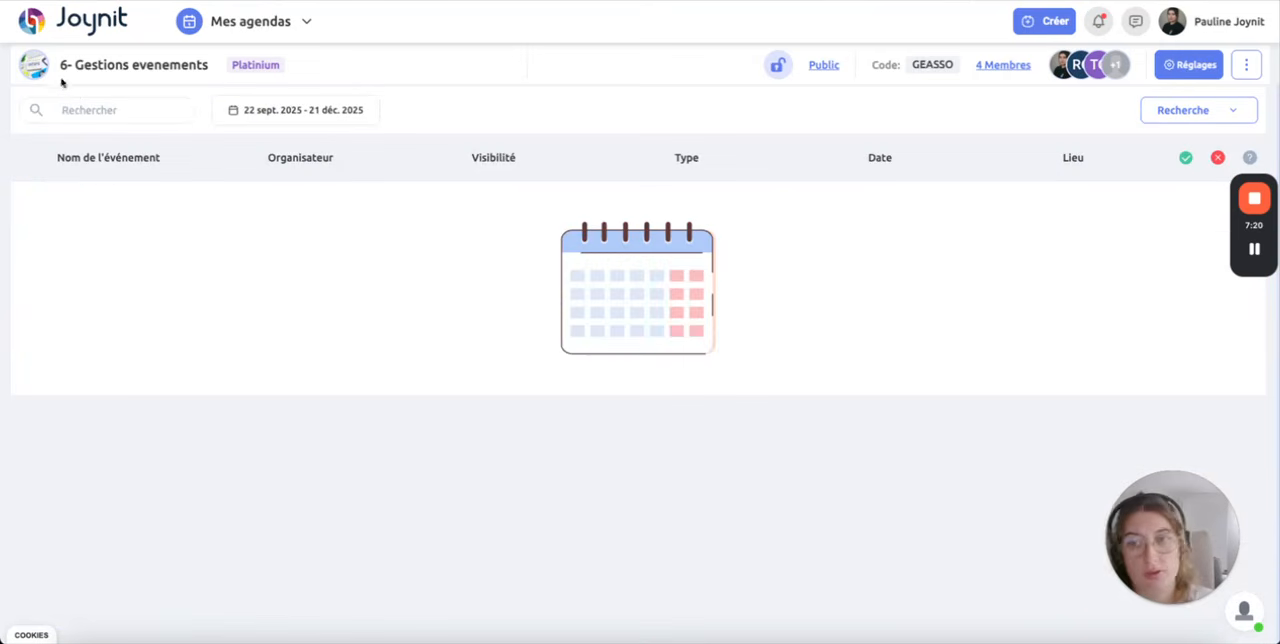
pyautogui.write('trime')
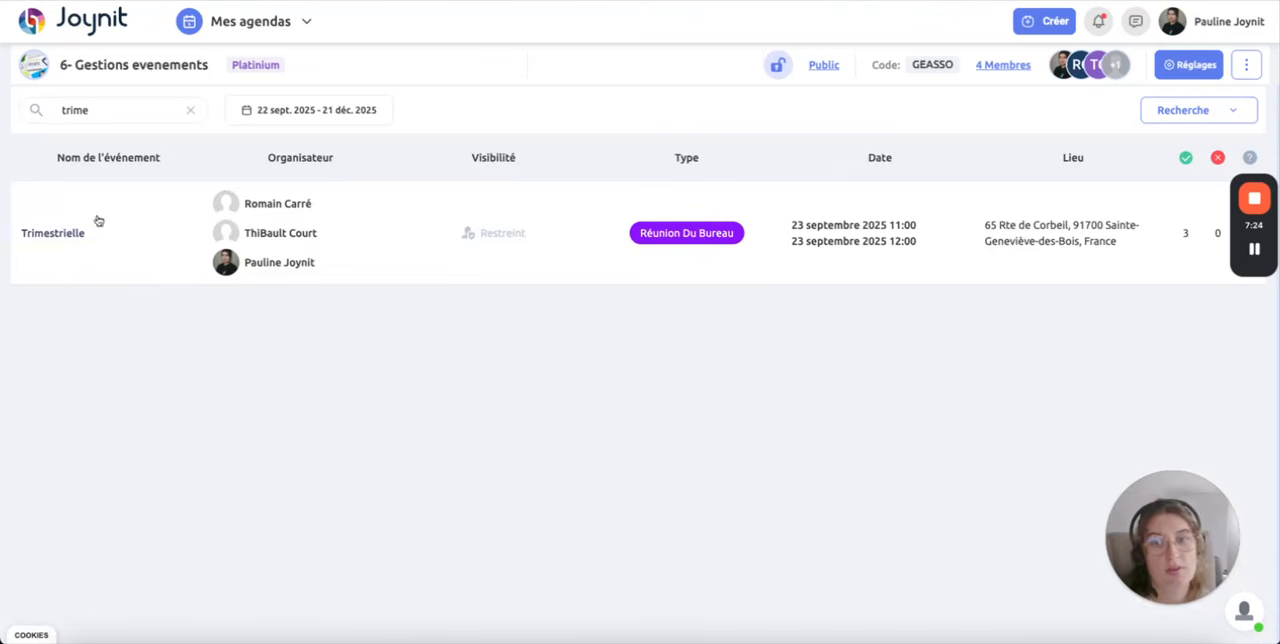
pyautogui.click(33, 233)
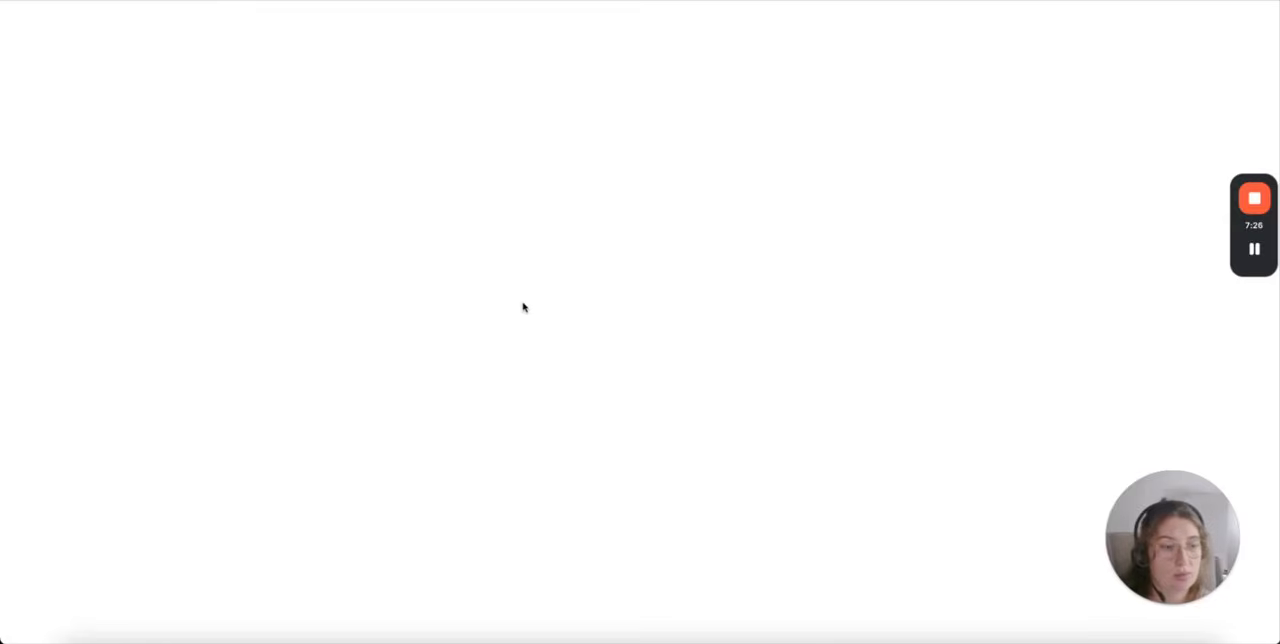
# Step: Examine the "Trimestrielle" page's description, guests, photos, documents, date and location, and return to the agenda search
pyautogui.scroll(-5, 407, 377)
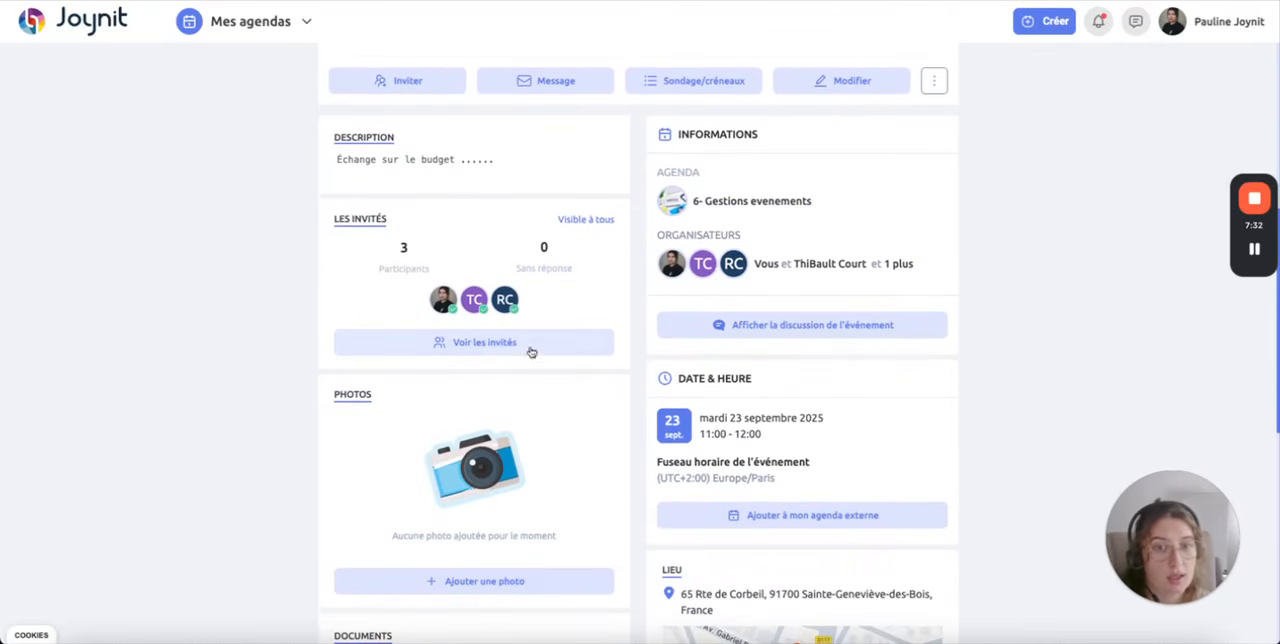
pyautogui.scroll(-3, 516, 424)
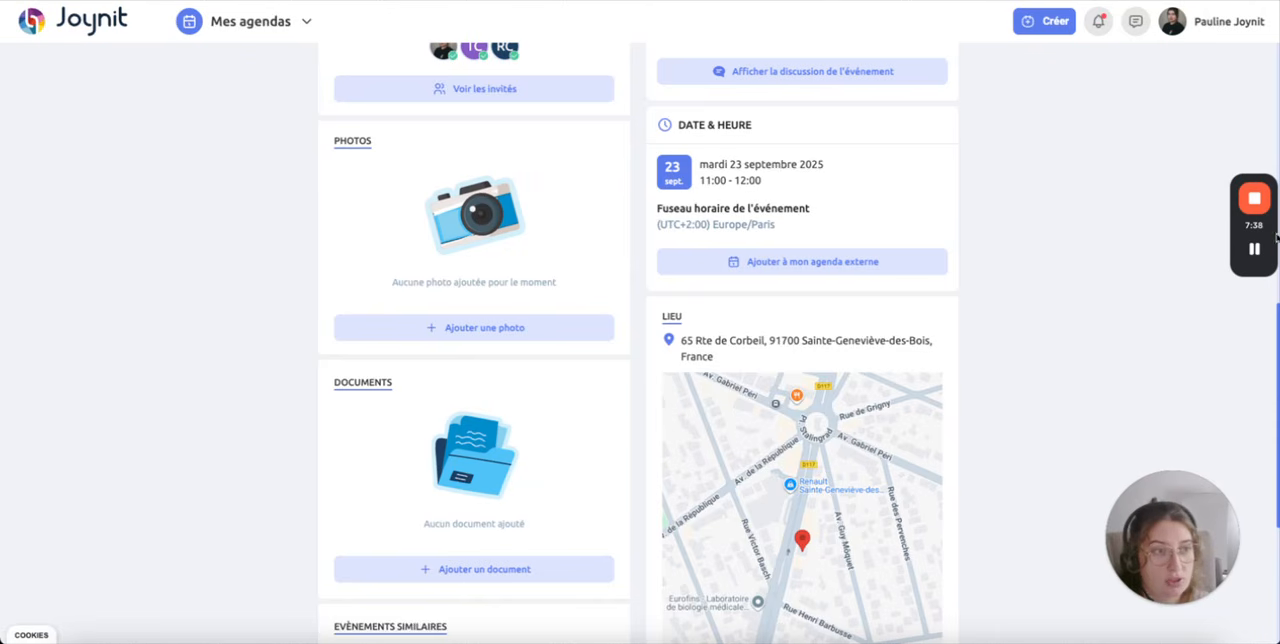
pyautogui.scroll(7, 785, 299)
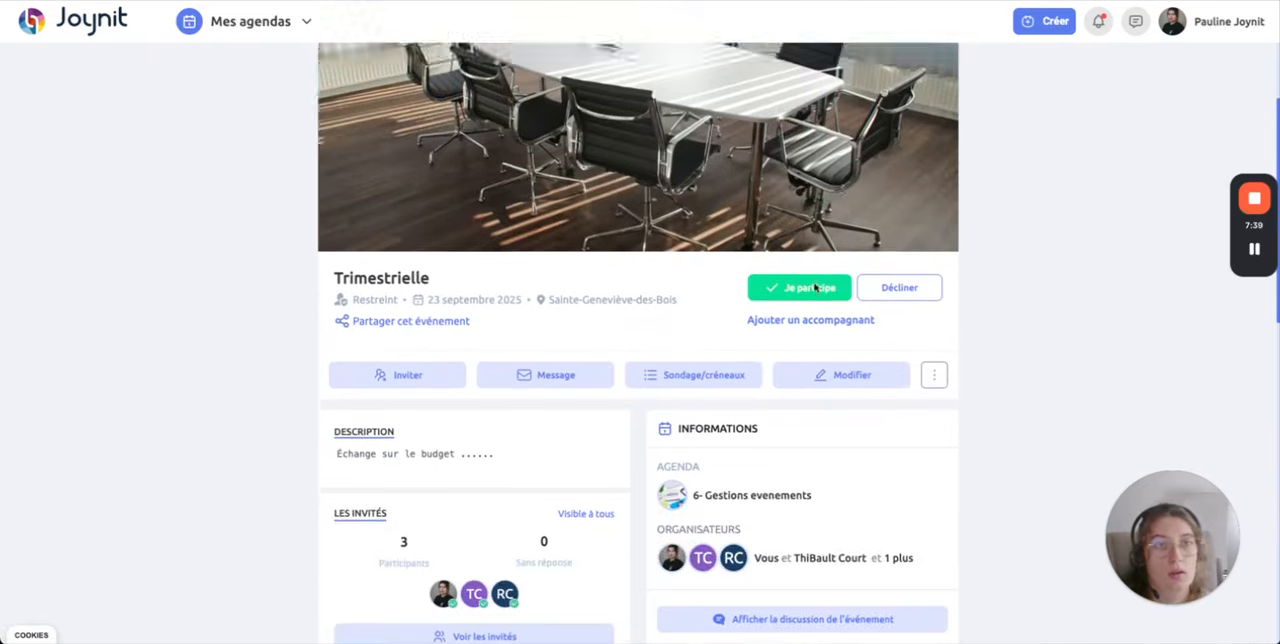
pyautogui.scroll(-9, 920, 320)
pyautogui.hotkey('ctrl', 'shift', 'Tab')
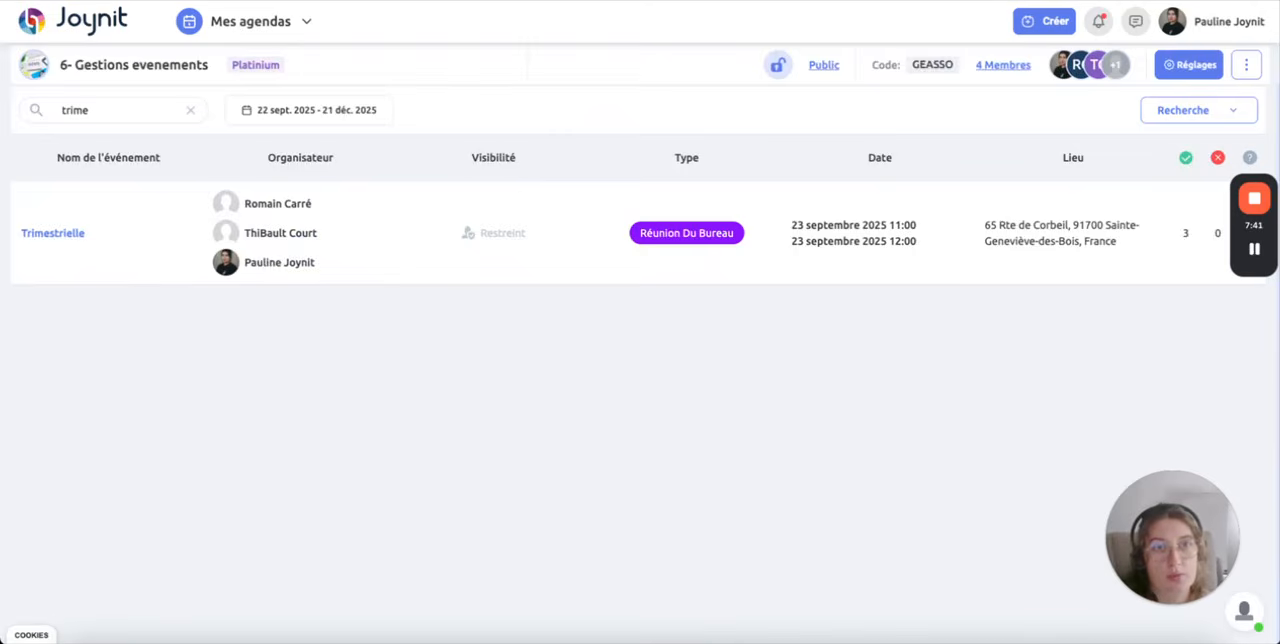
# Step: Return to the month view and select all event types again
pyautogui.click(1190, 118)
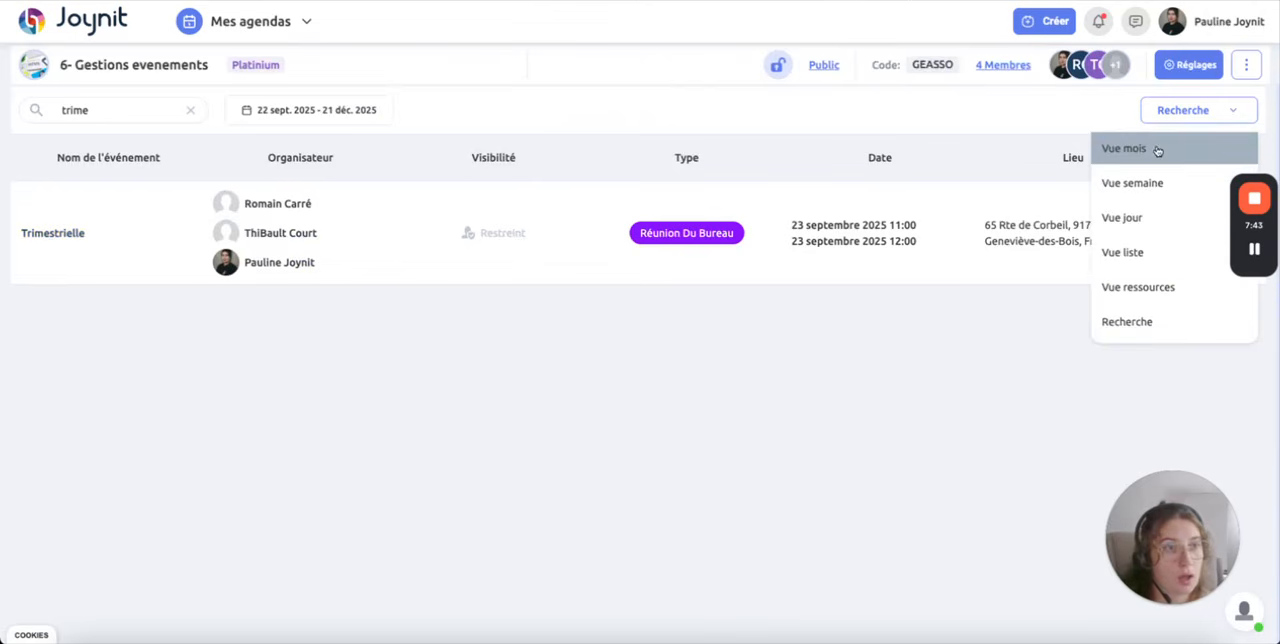
pyautogui.click(1157, 148)
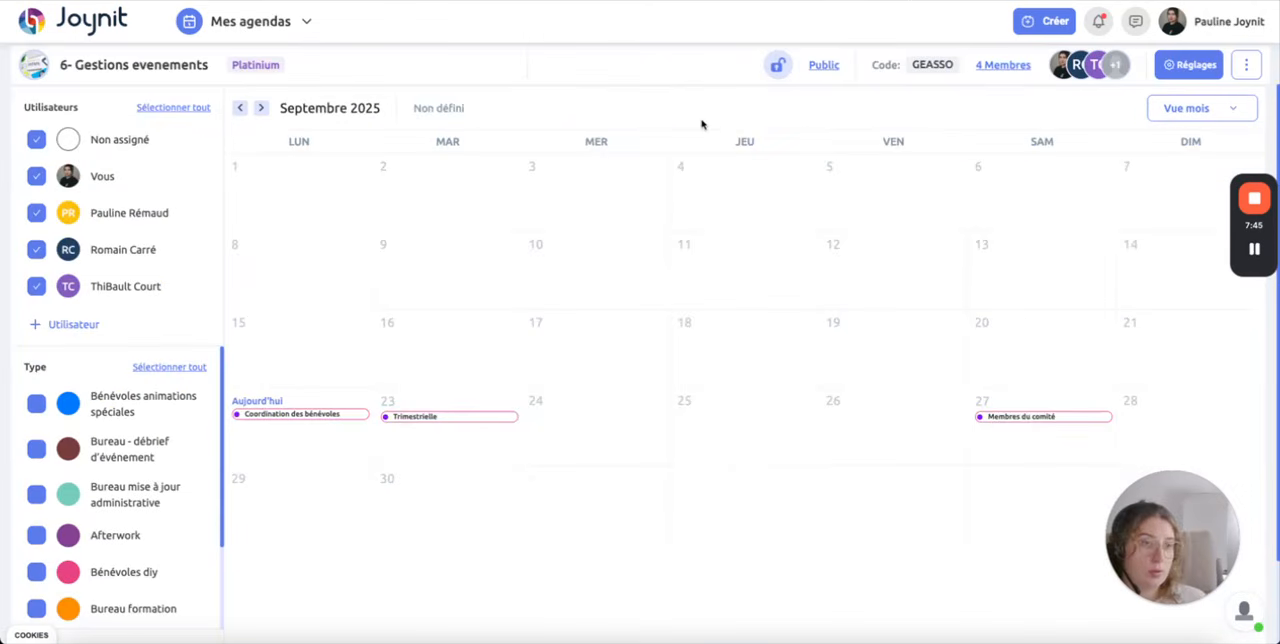
pyautogui.click(172, 368)
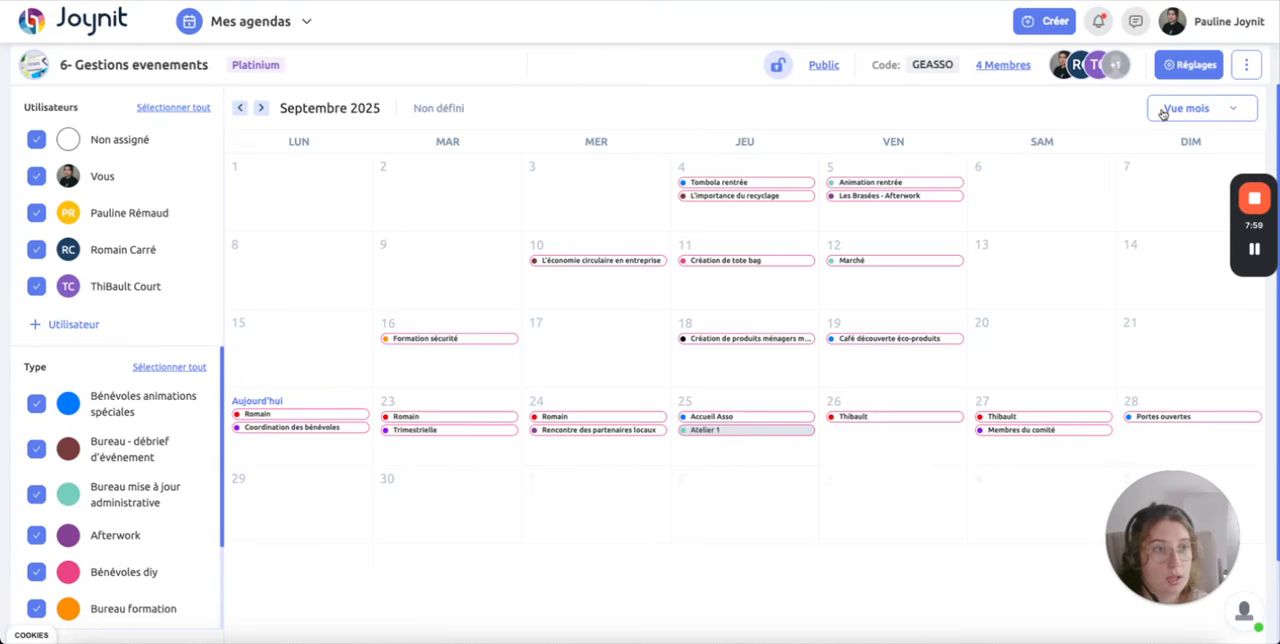
# Step: Show the agenda's Excel export option and close it without exporting
pyautogui.click(1253, 64)
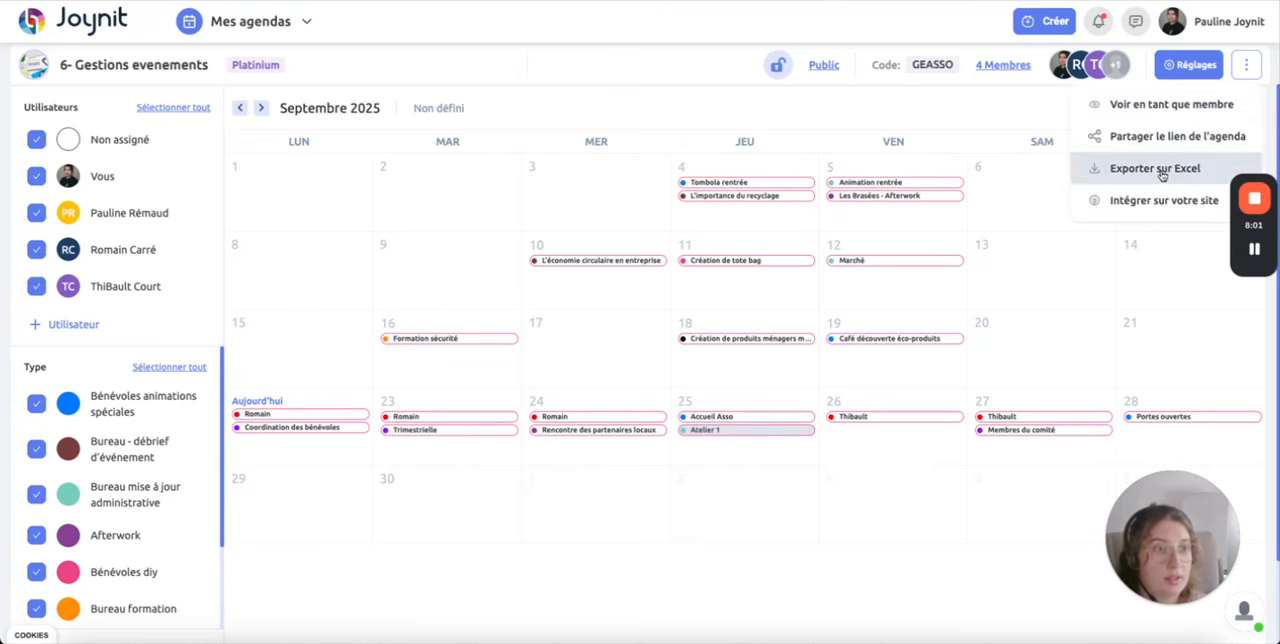
pyautogui.click(1117, 166)
pyautogui.click(888, 236)
# Step: Switch the agenda to the list view and display its "Calcul d'heures" table
pyautogui.click(1220, 112)
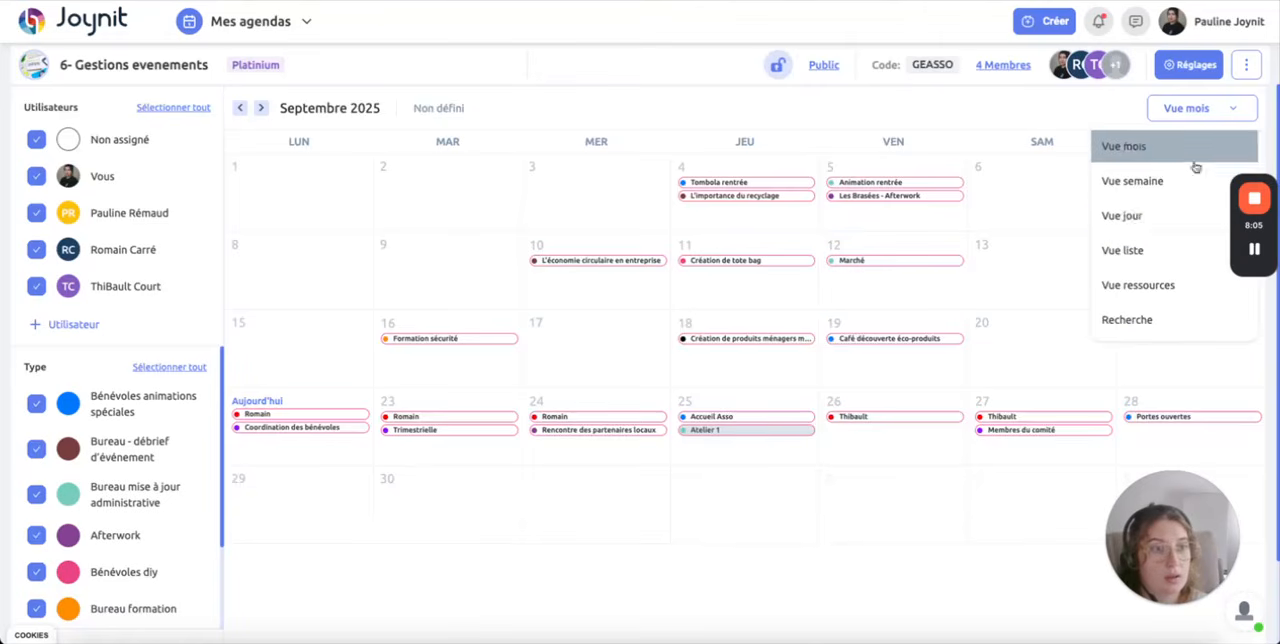
pyautogui.click(1146, 258)
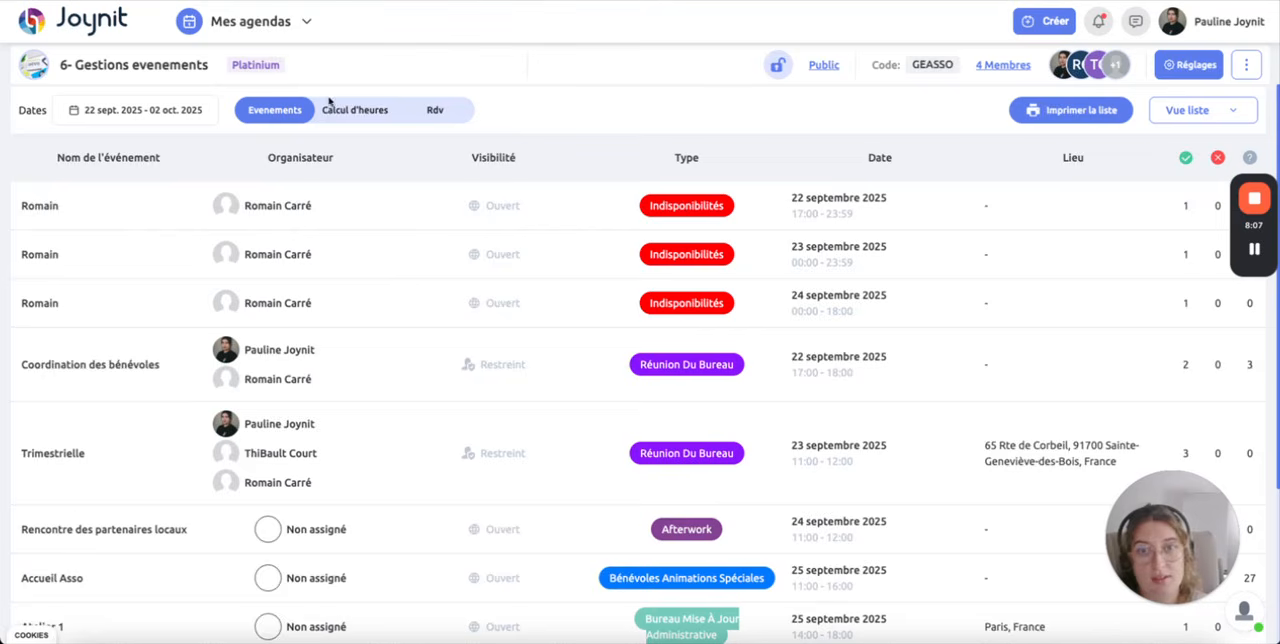
pyautogui.click(330, 113)
# Step: Examine the hours per organiser across the unavailability, board meeting and "Bénévoles Animations spéciales" columns
pyautogui.moveTo(80, 315); pyautogui.dragTo(209, 316)
pyautogui.click(225, 319)
pyautogui.moveTo(254, 214); pyautogui.dragTo(312, 218)
pyautogui.moveTo(266, 269); pyautogui.dragTo(328, 270)
pyautogui.click(435, 274)
pyautogui.moveTo(804, 267); pyautogui.dragTo(866, 261)
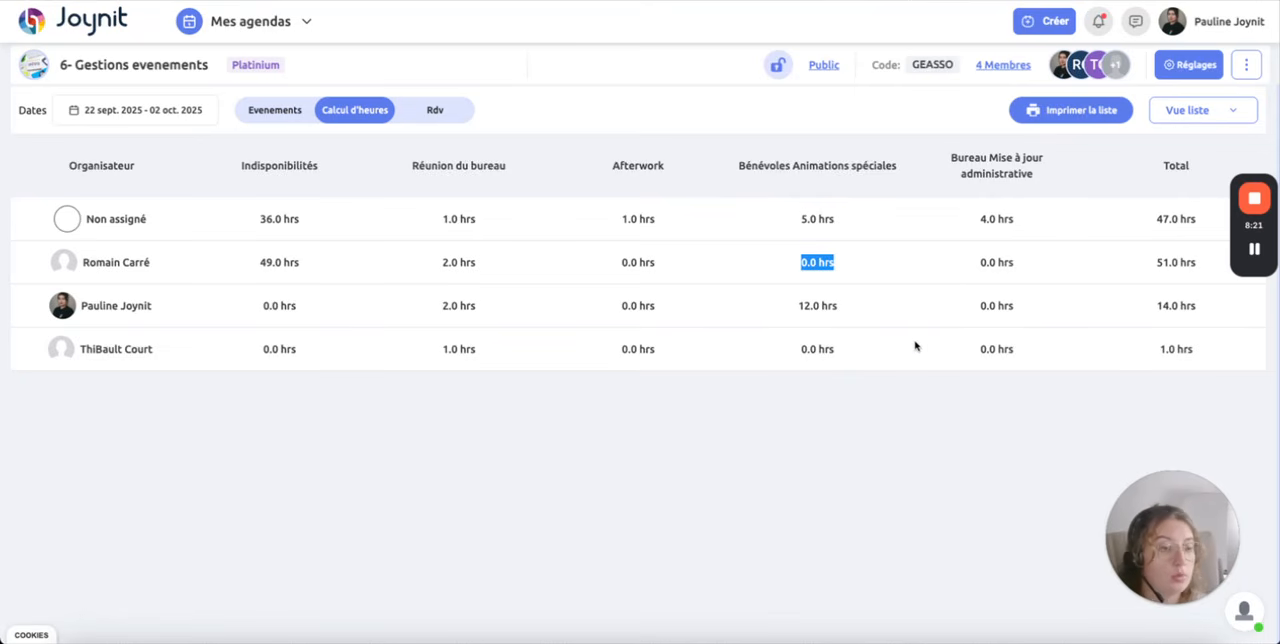
# Step: Switch the agenda from the hours calculation back to the month view
pyautogui.click(1191, 115)
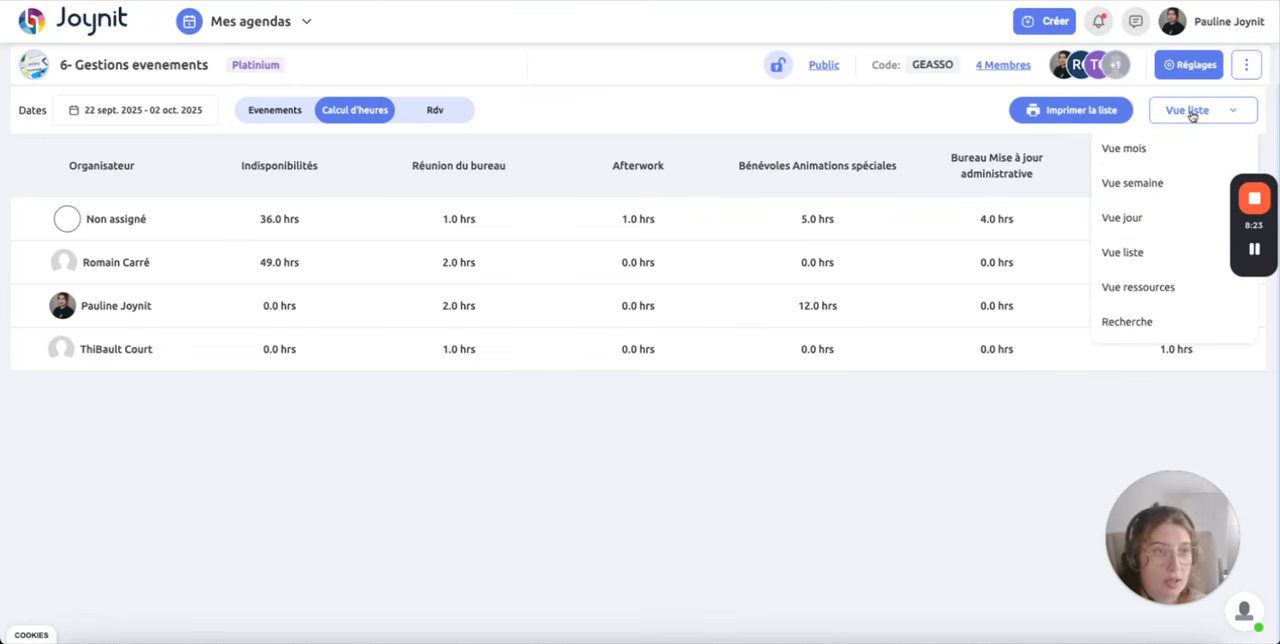
pyautogui.click(1192, 114)
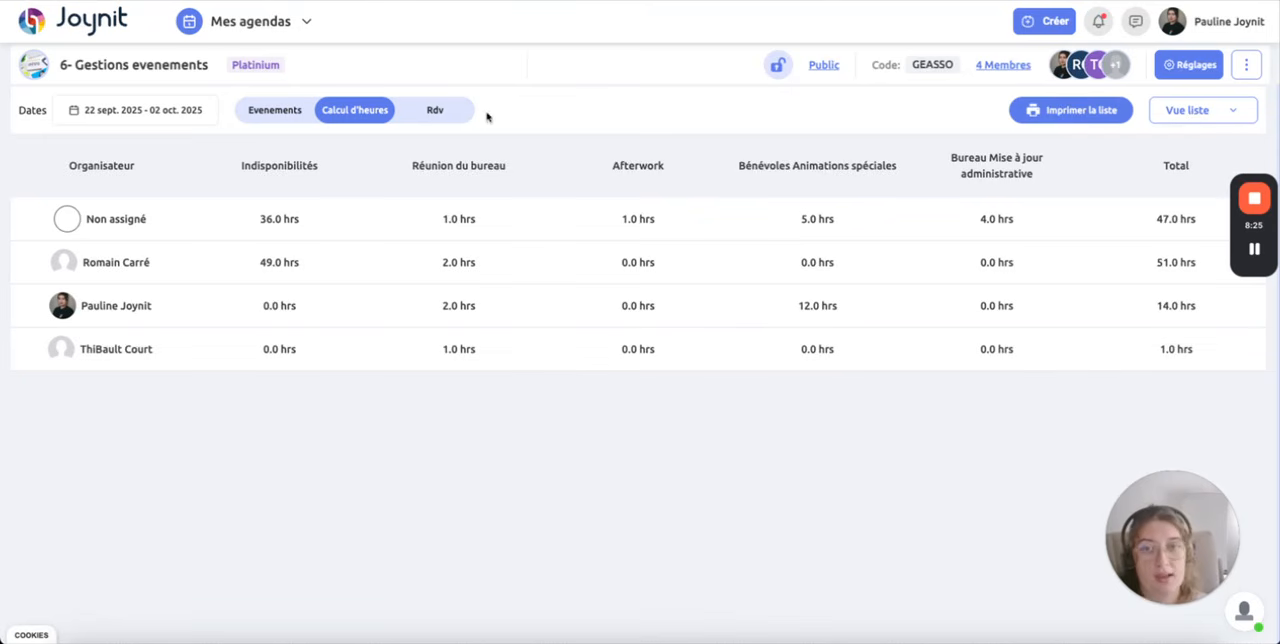
pyautogui.click(1196, 117)
pyautogui.click(1125, 146)
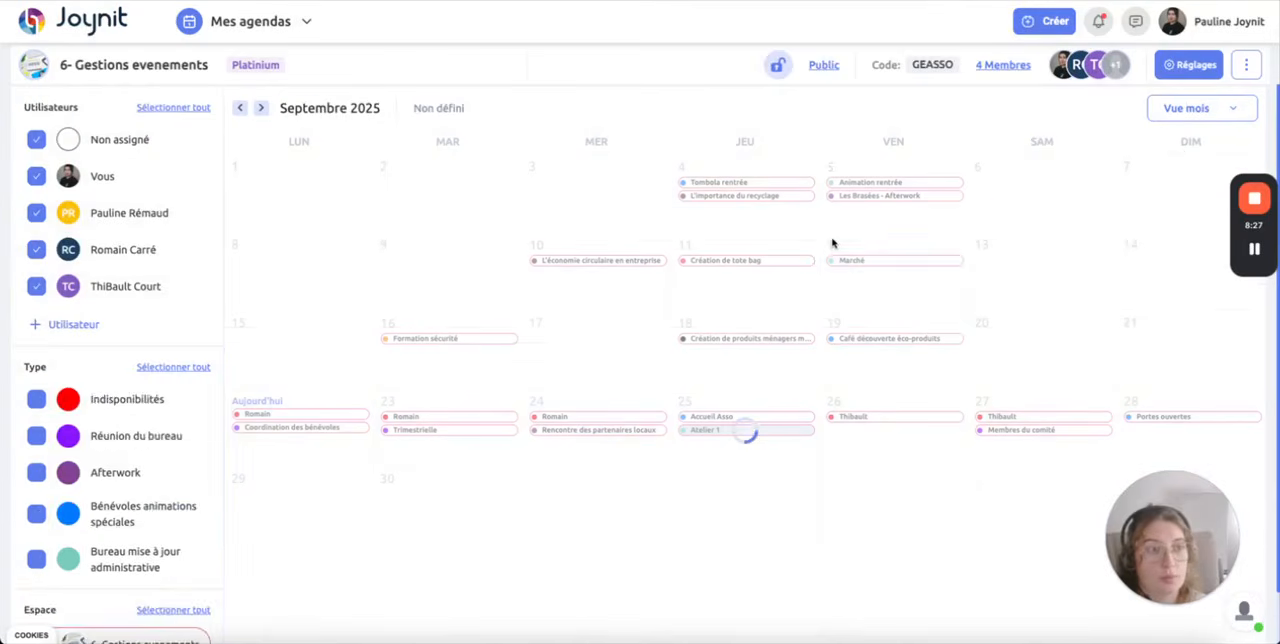